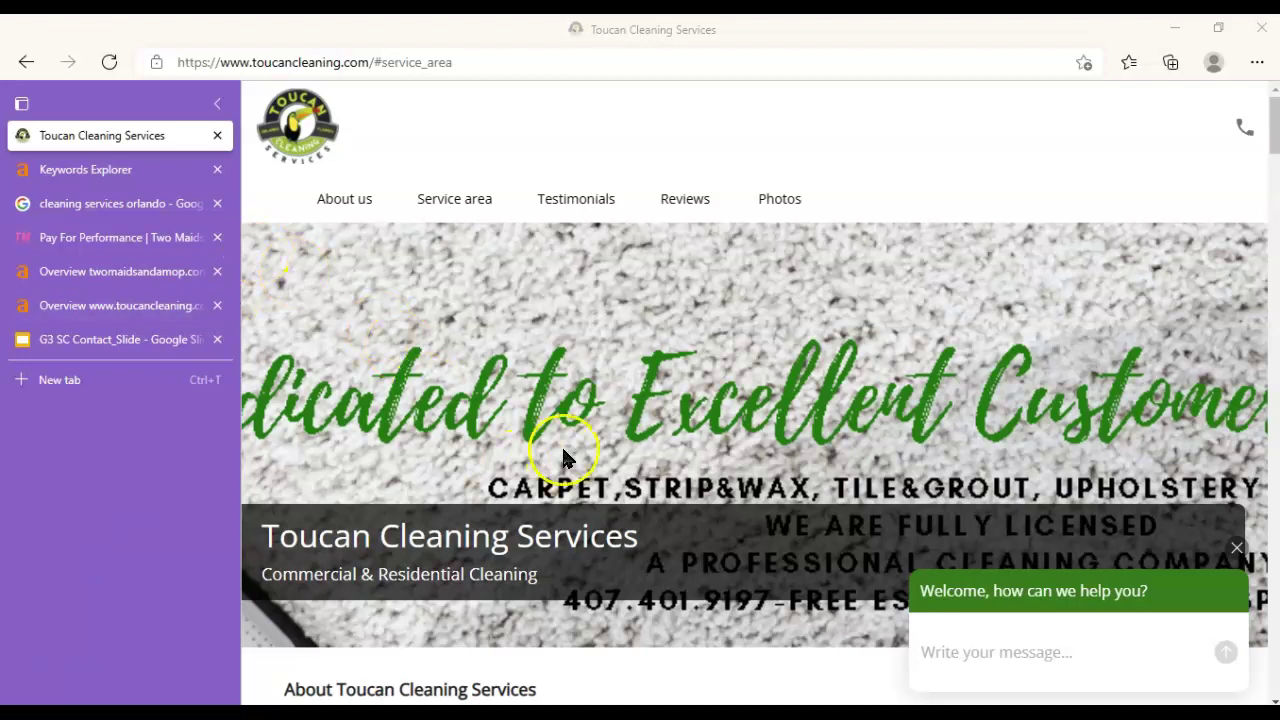
scroll(600, 440, down, 3)
scroll(623, 440, up, 3)
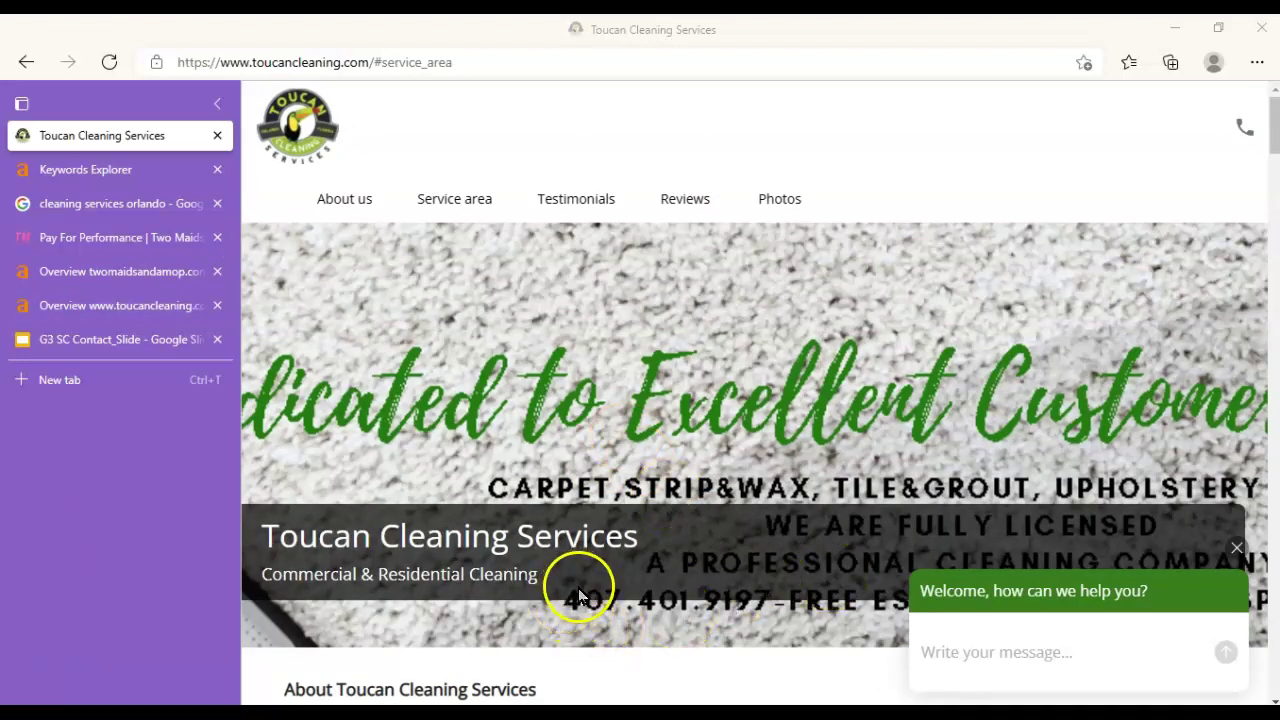
scroll(654, 537, down, 7)
scroll(700, 500, up, 7)
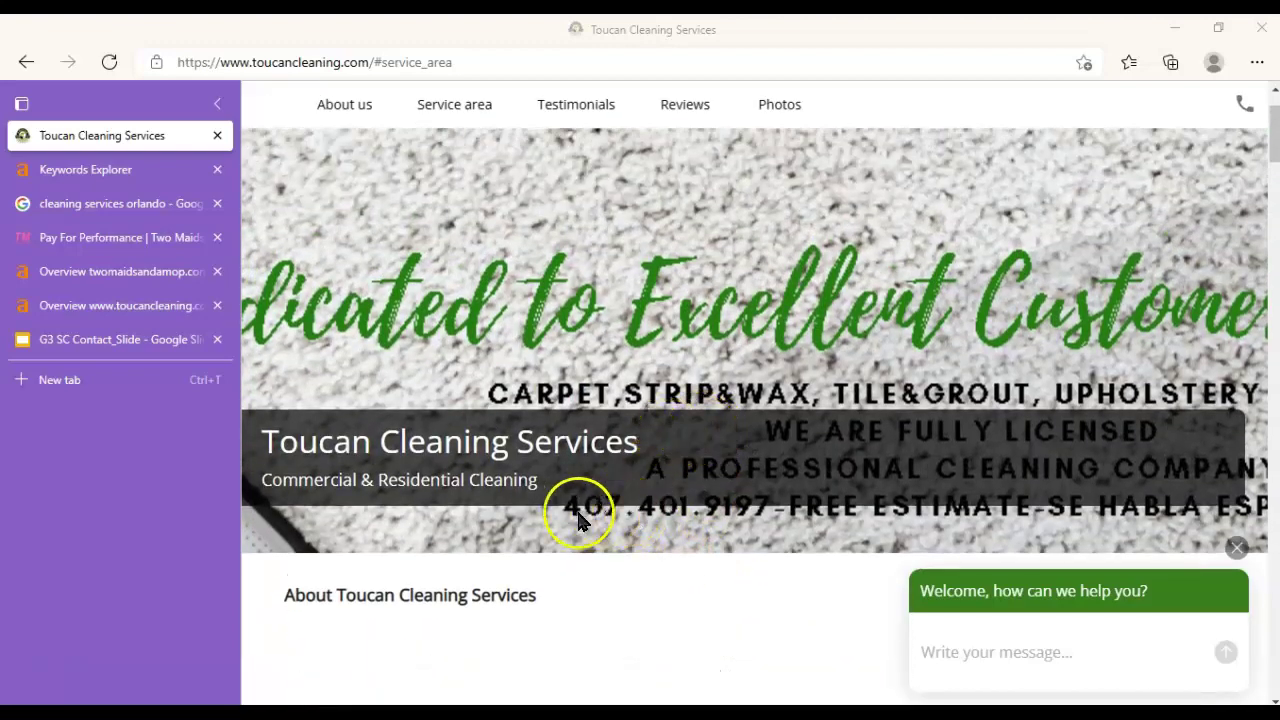
drag(583, 512, 731, 523)
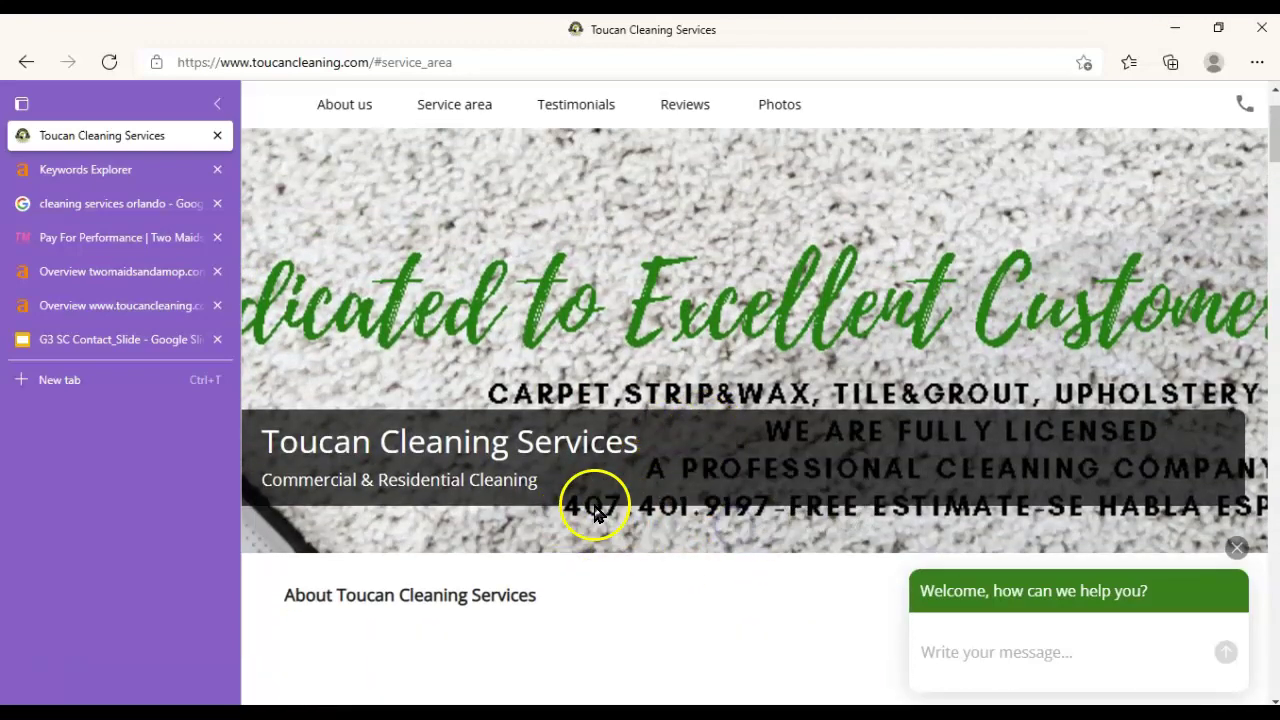
scroll(591, 506, up, 1)
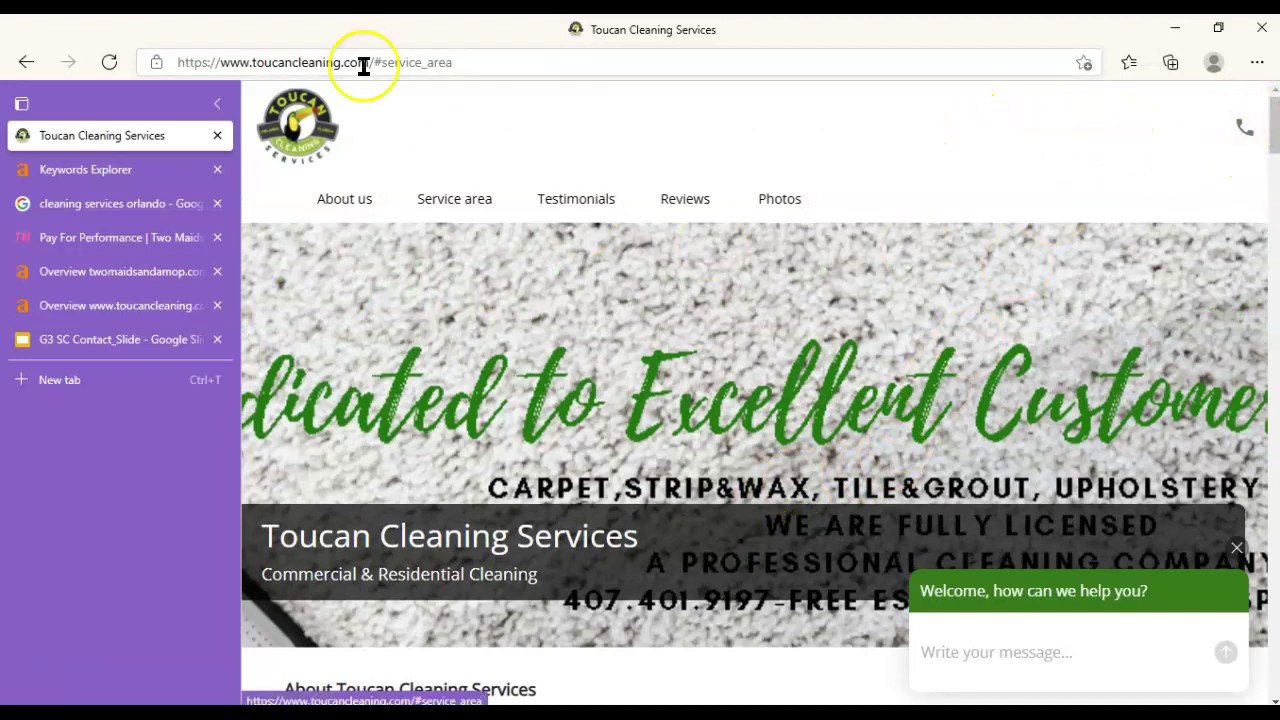
click(221, 103)
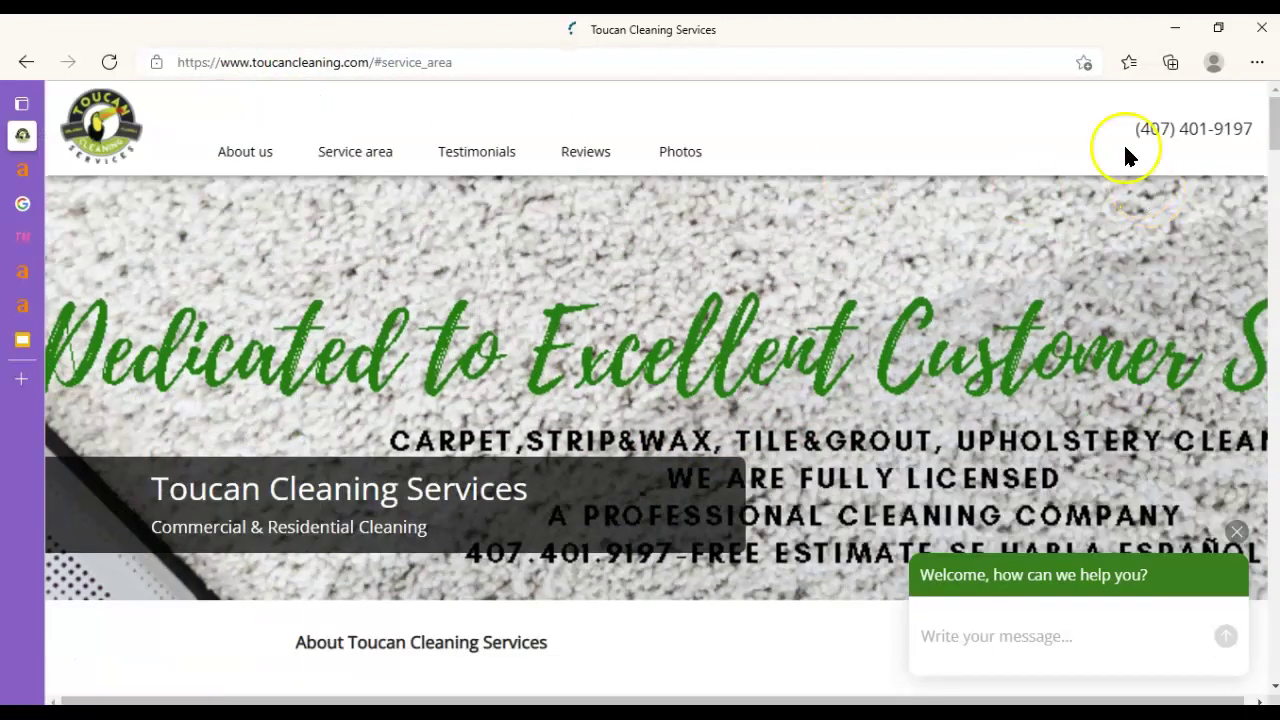
click(21, 103)
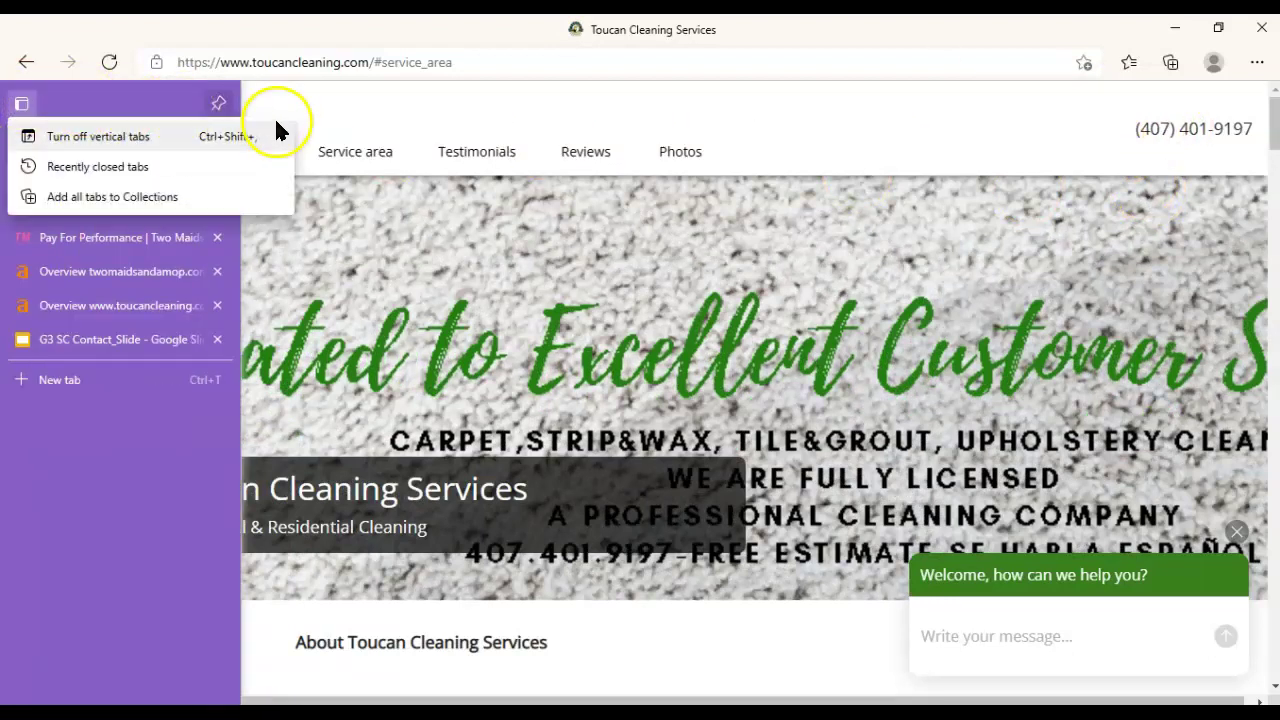
click(218, 103)
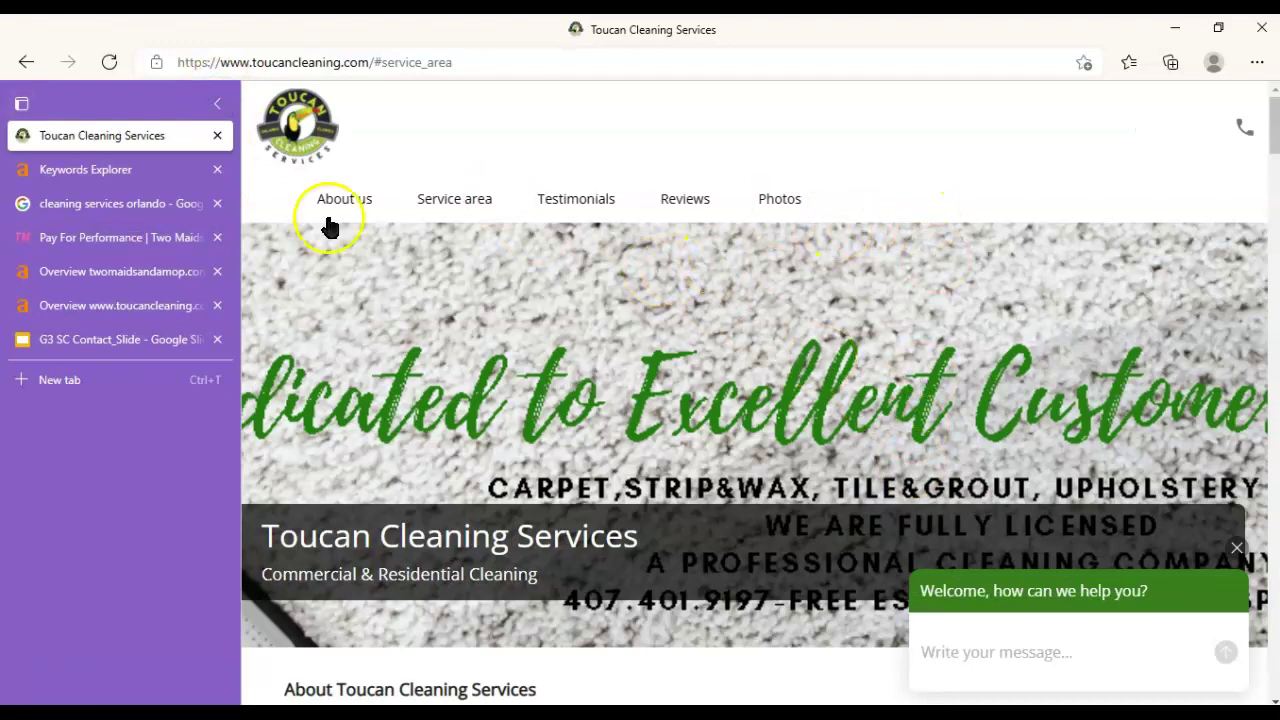
scroll(397, 330, down, 2)
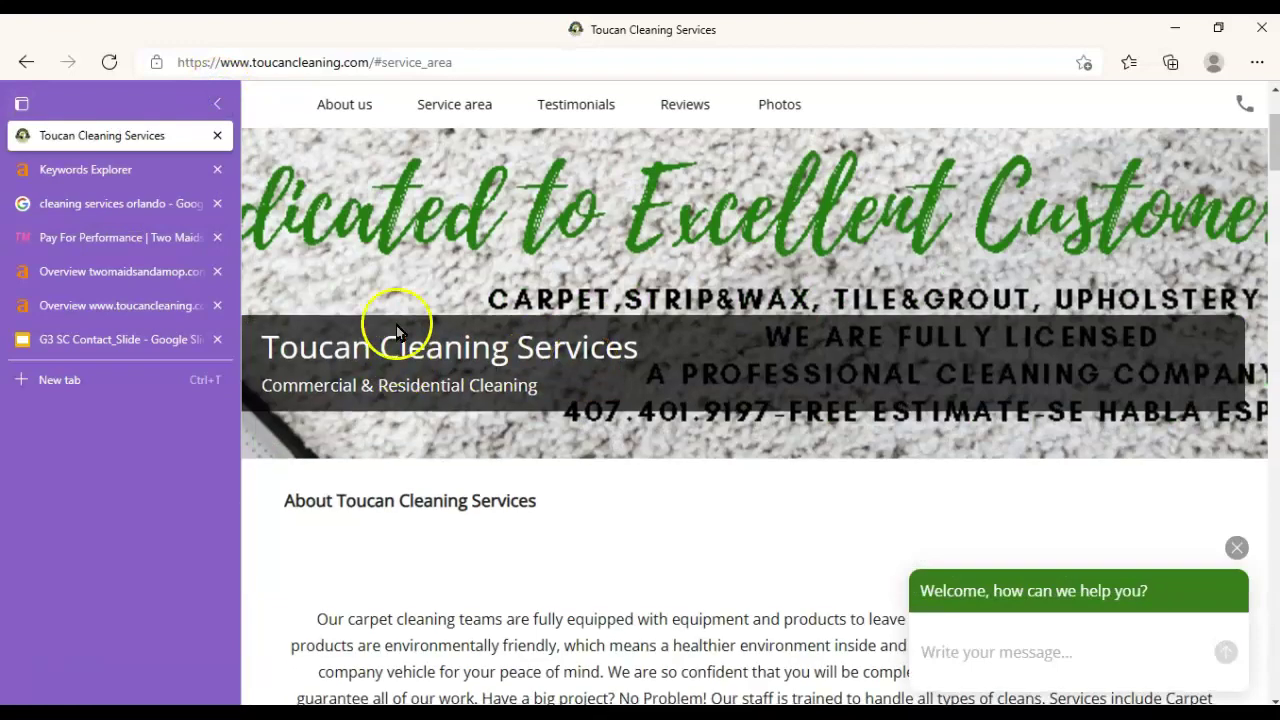
Collapse the vertical tabs pane and look over the top of the Toucan Cleaning site.
click(219, 104)
scroll(355, 408, down, 15)
scroll(786, 514, up, 20)
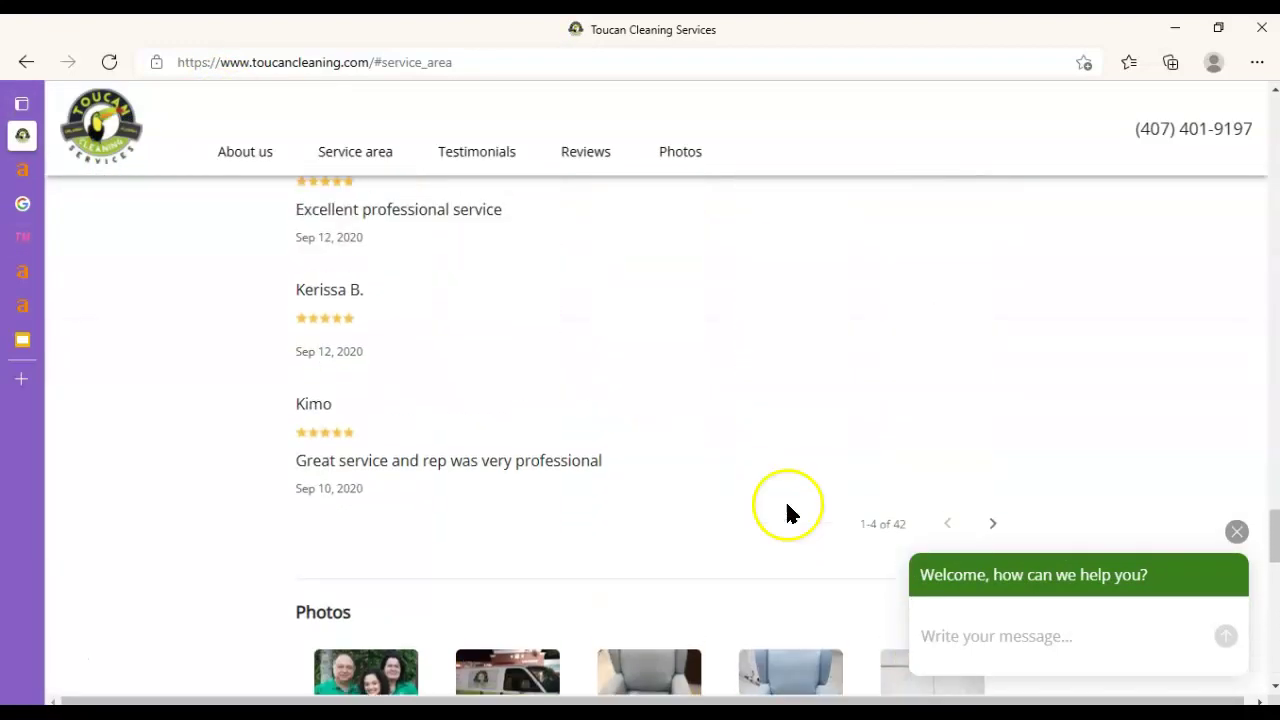
scroll(641, 415, up, 20)
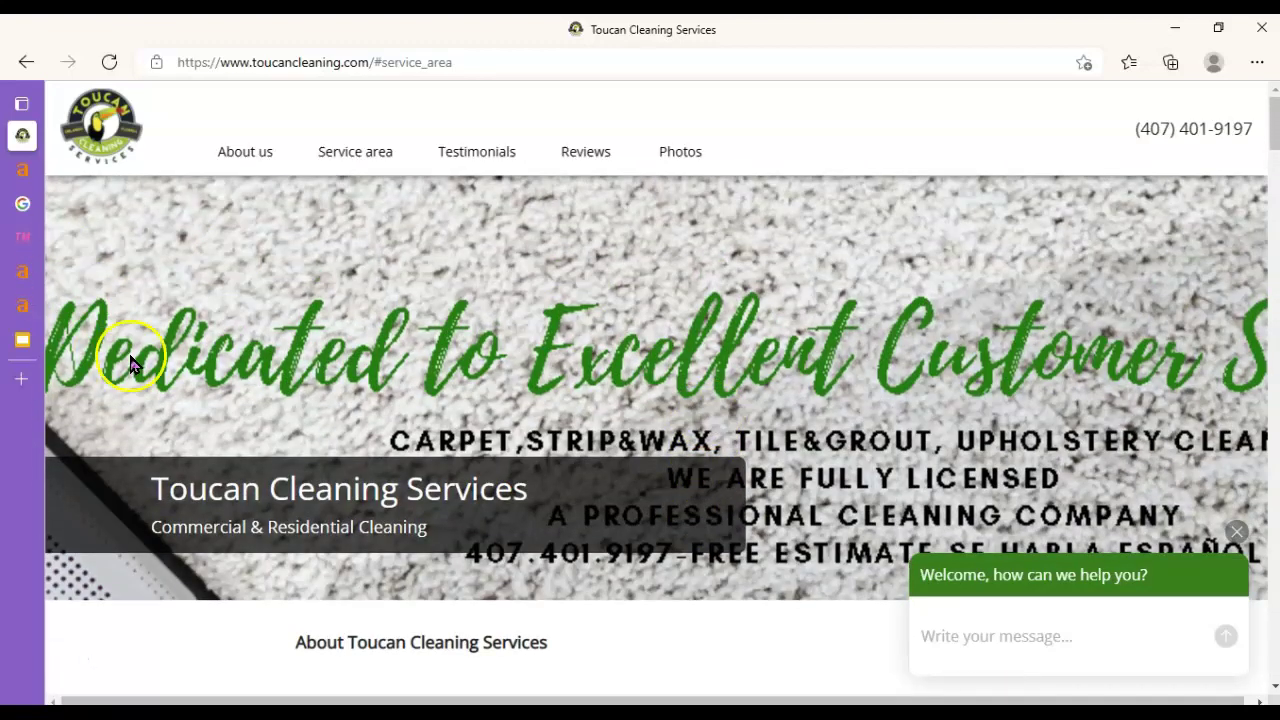
drag(114, 357, 620, 272)
scroll(980, 471, down, 2)
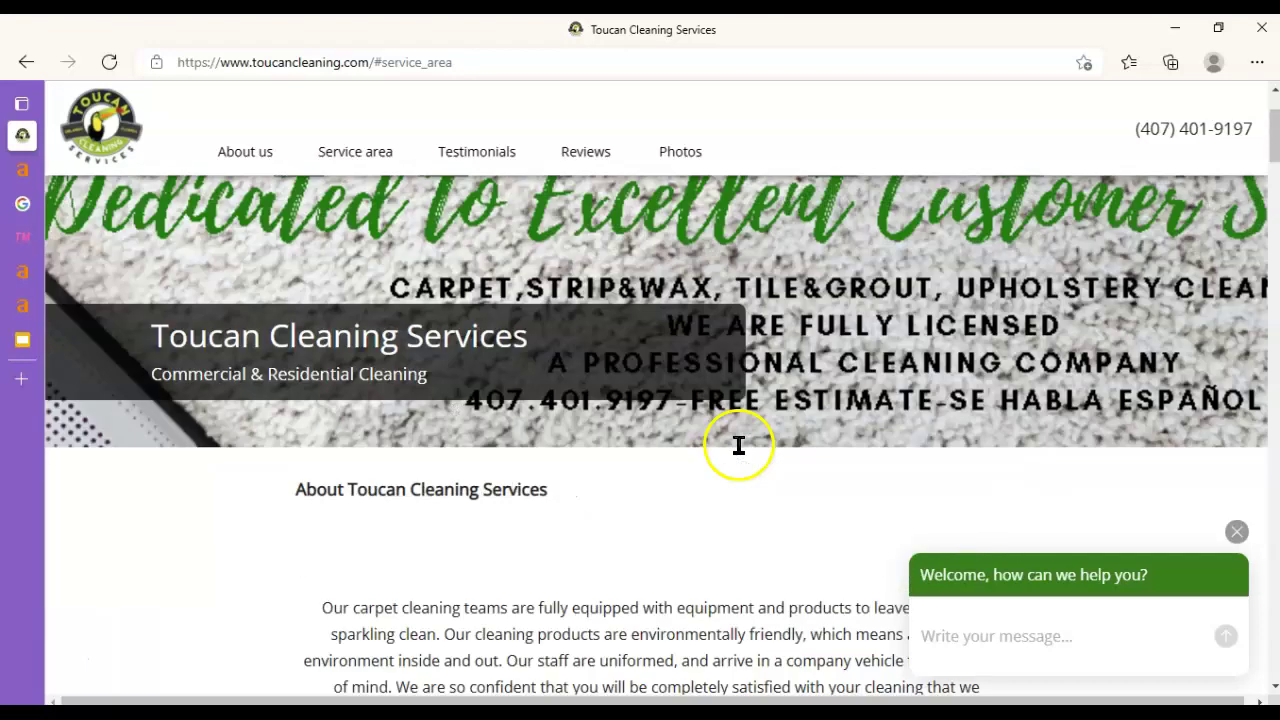
scroll(737, 449, up, 2)
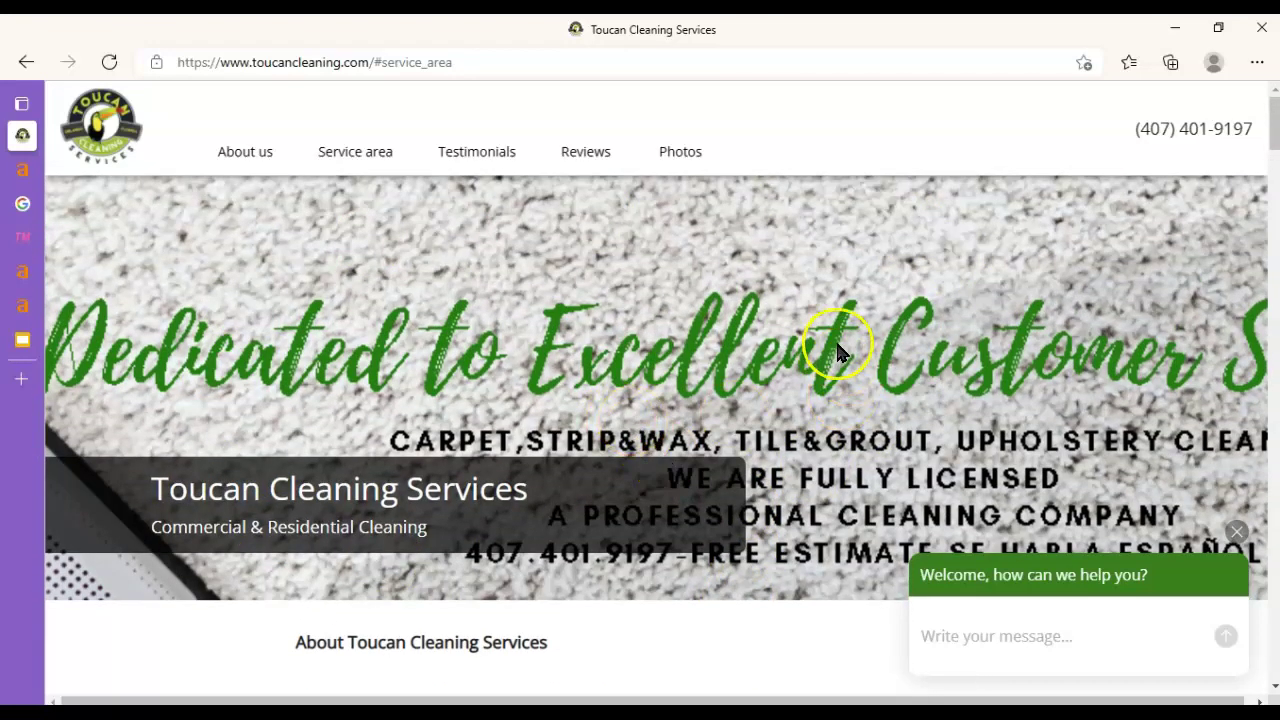
scroll(836, 352, down, 2)
scroll(771, 471, up, 2)
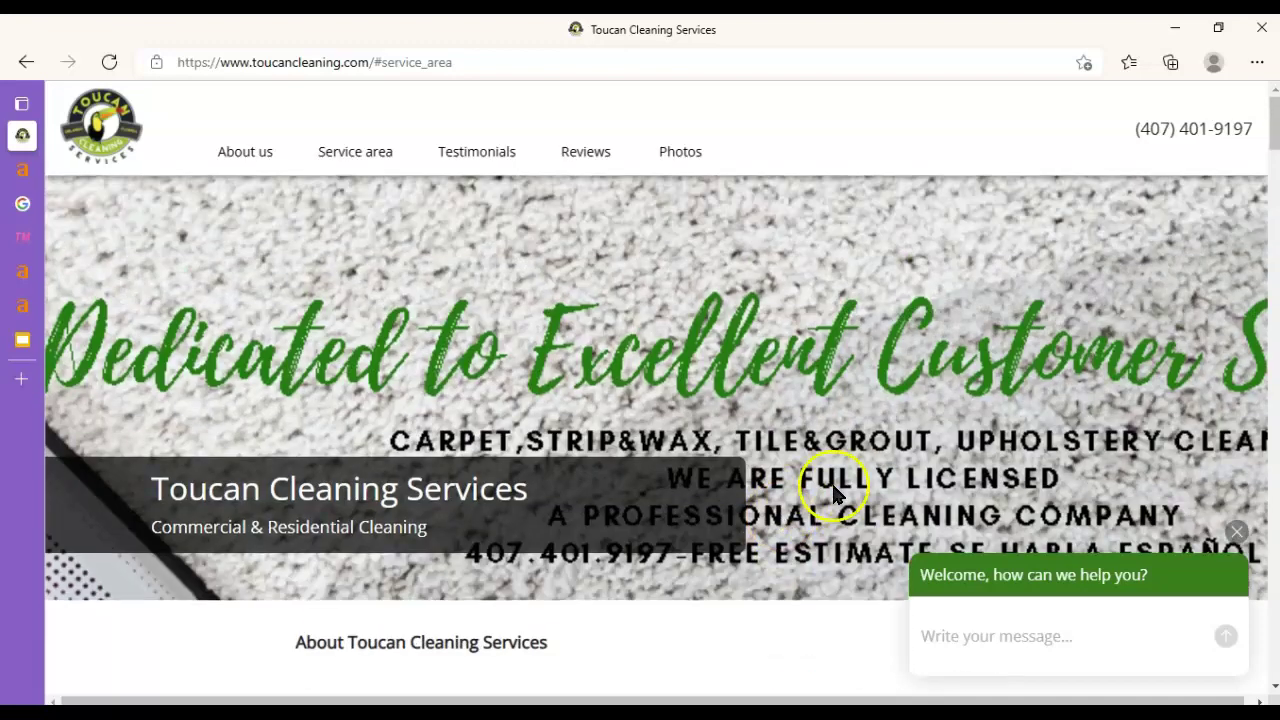
drag(820, 443, 808, 509)
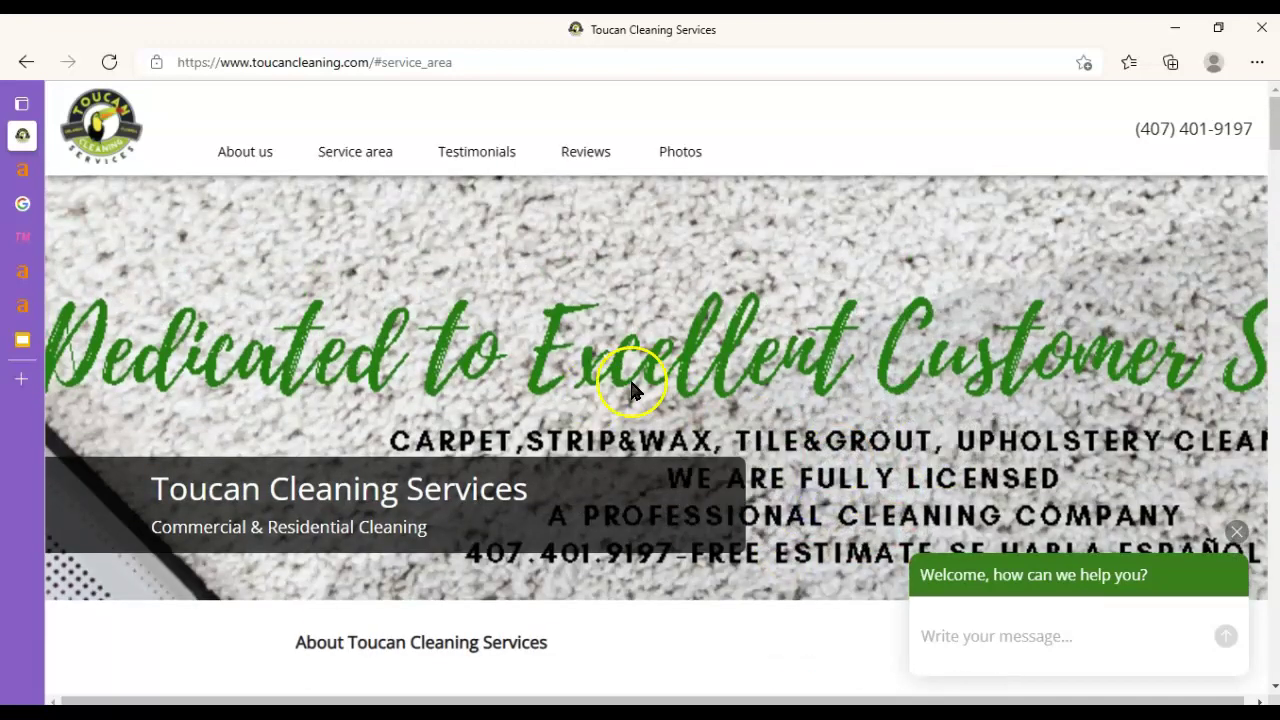
Scroll down through the Toucan Cleaning site to its Photos gallery of cleaning jobs.
scroll(706, 566, down, 3)
scroll(700, 470, down, 2)
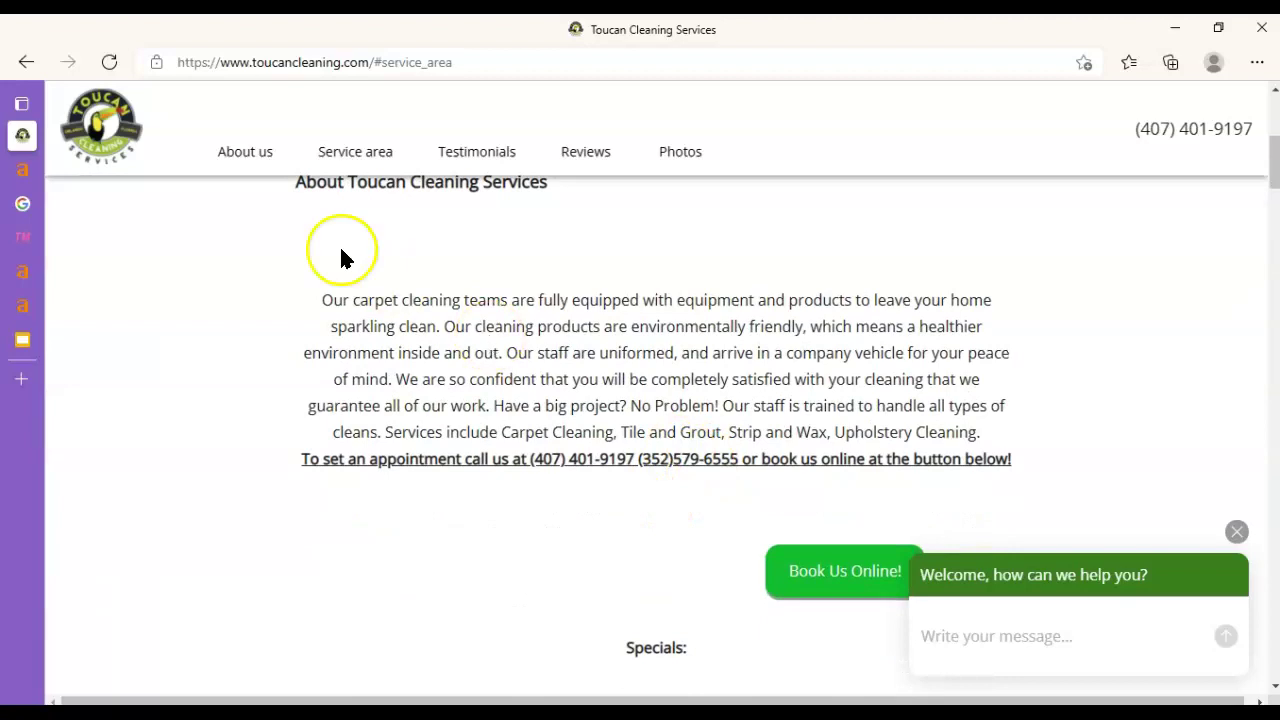
scroll(269, 426, down, 5)
scroll(446, 466, up, 2)
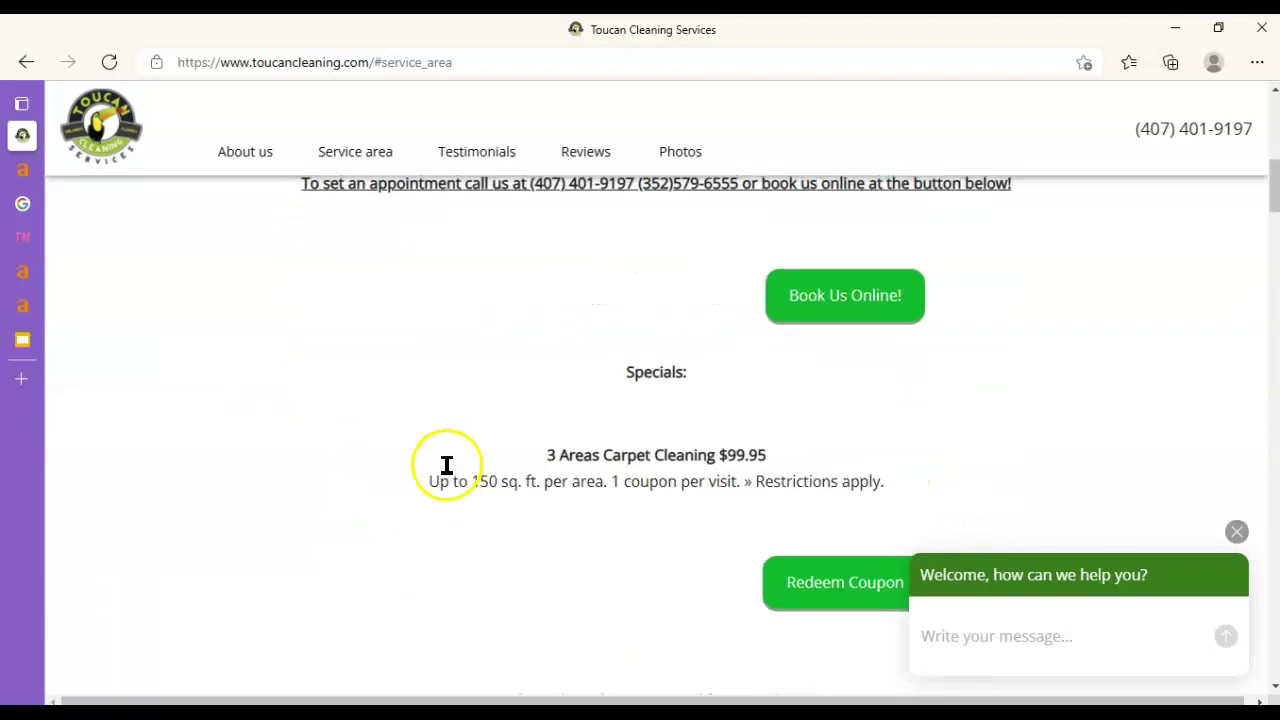
scroll(446, 470, down, 8)
scroll(446, 474, down, 15)
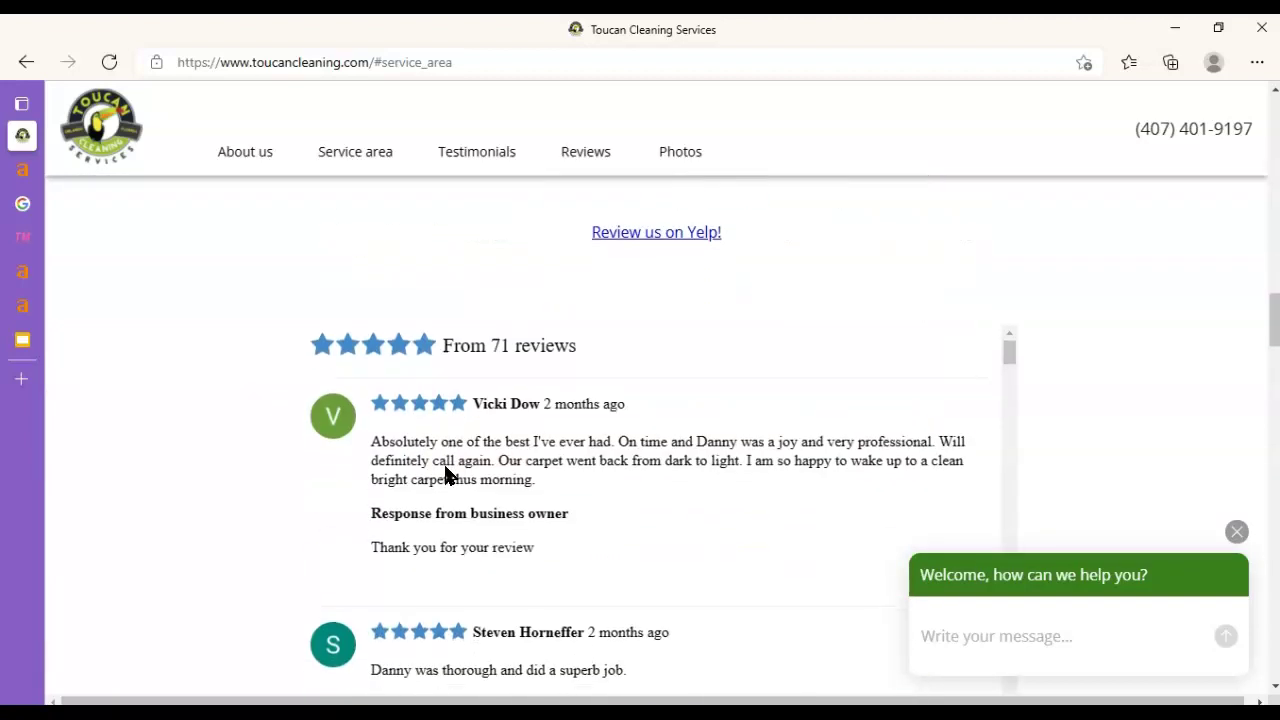
scroll(446, 476, down, 5)
scroll(206, 517, down, 15)
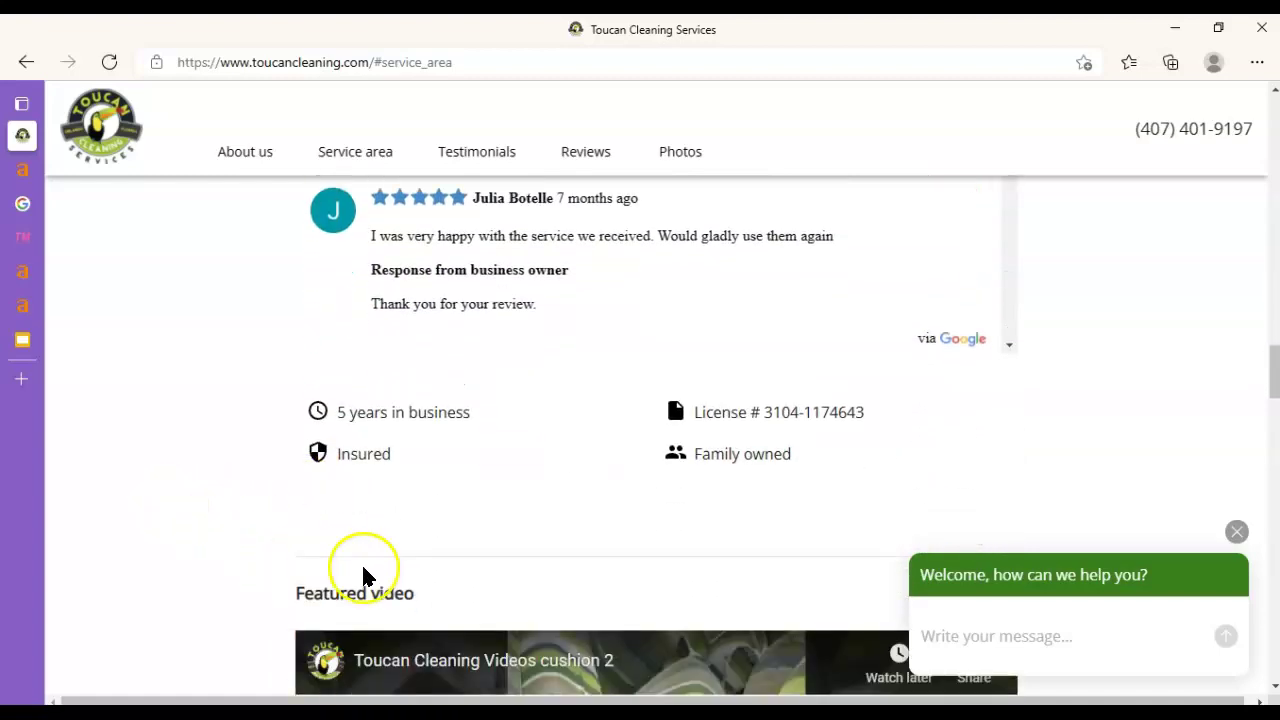
scroll(491, 515, down, 15)
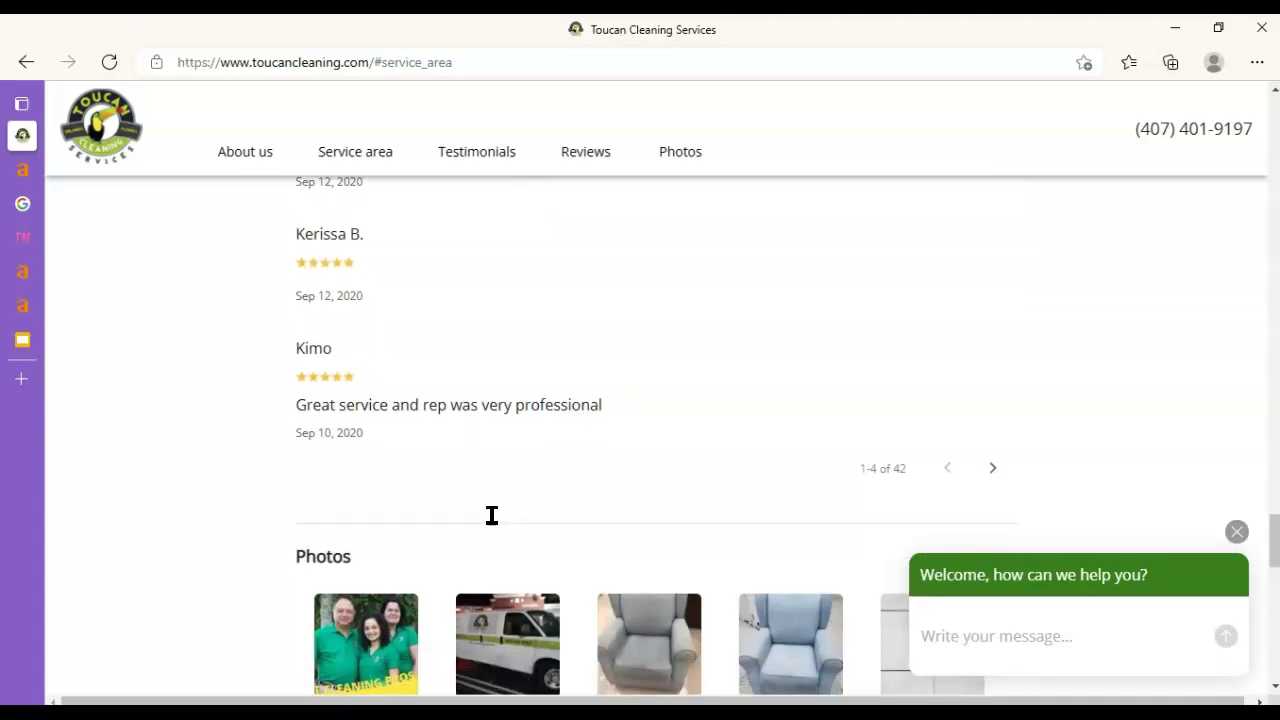
scroll(491, 515, down, 5)
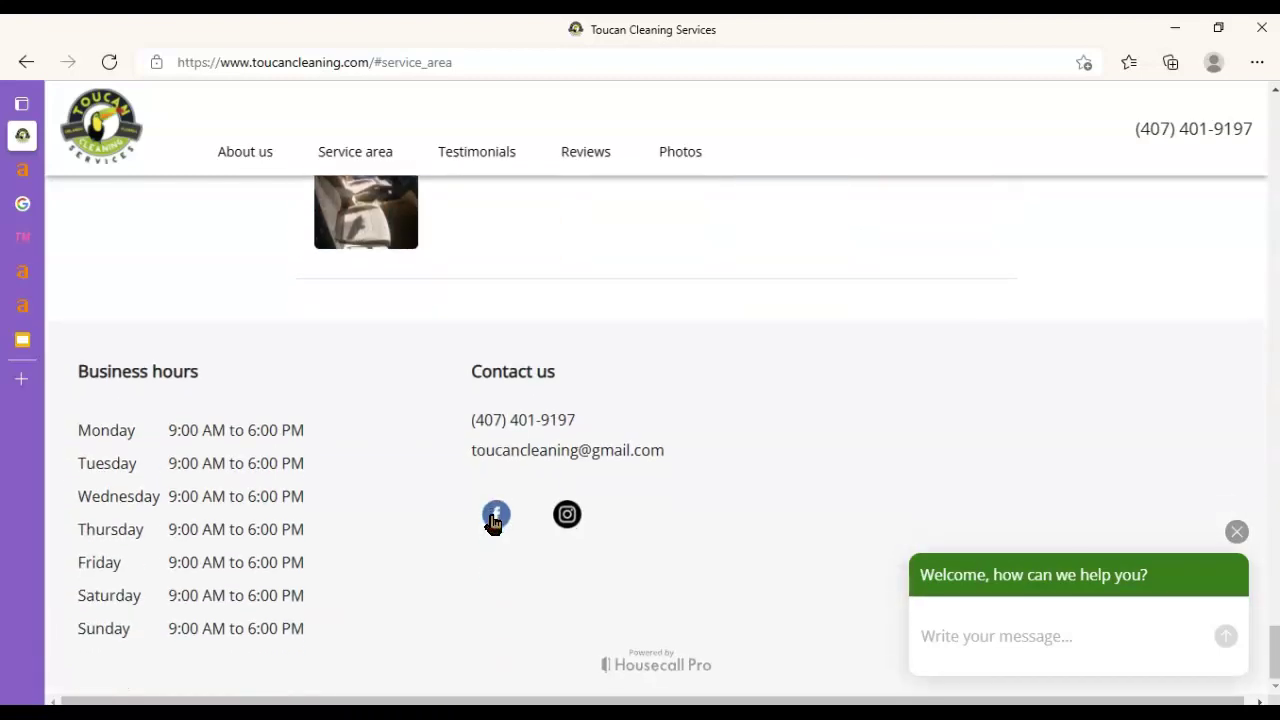
scroll(494, 520, up, 3)
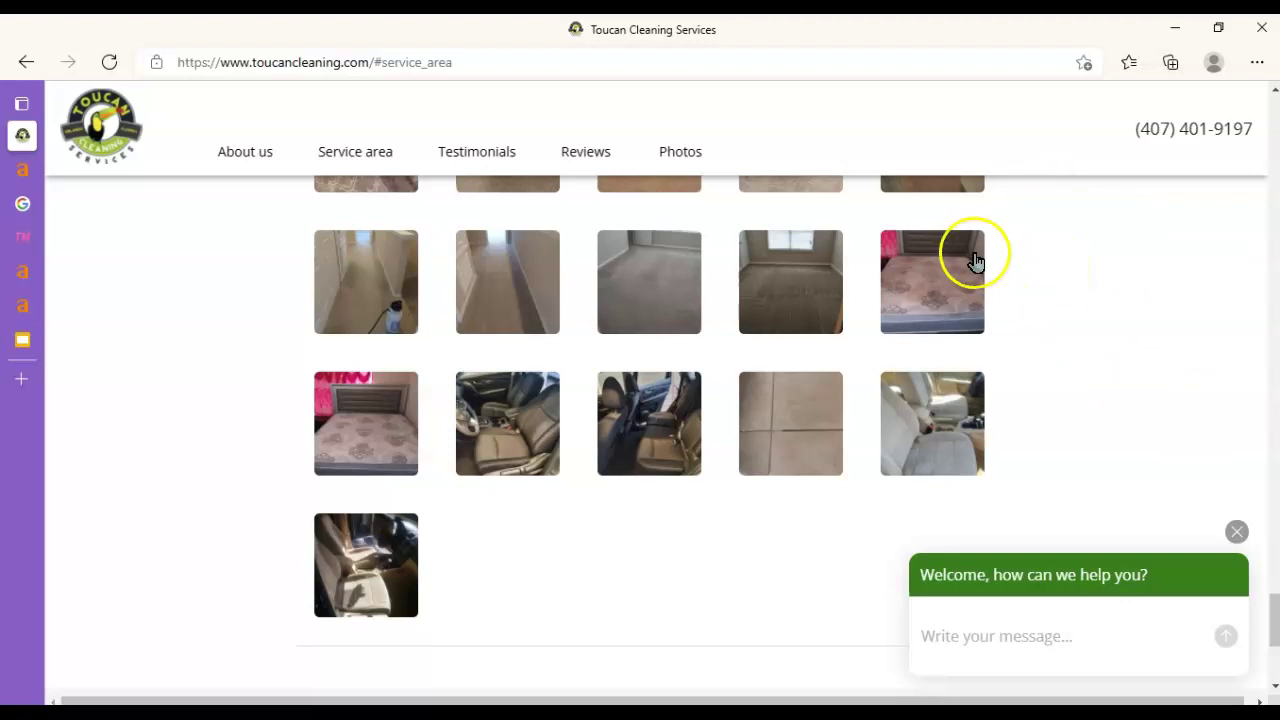
scroll(1049, 486, up, 6)
scroll(1063, 486, down, 2)
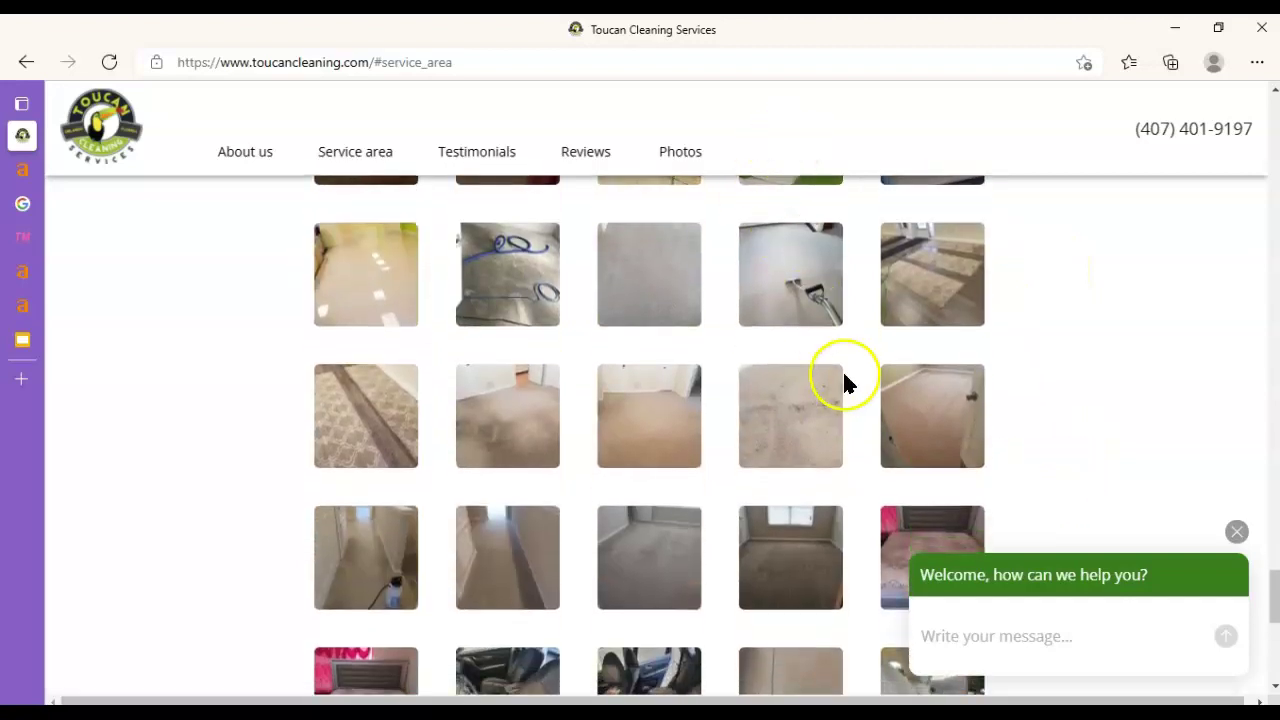
scroll(855, 345, up, 3)
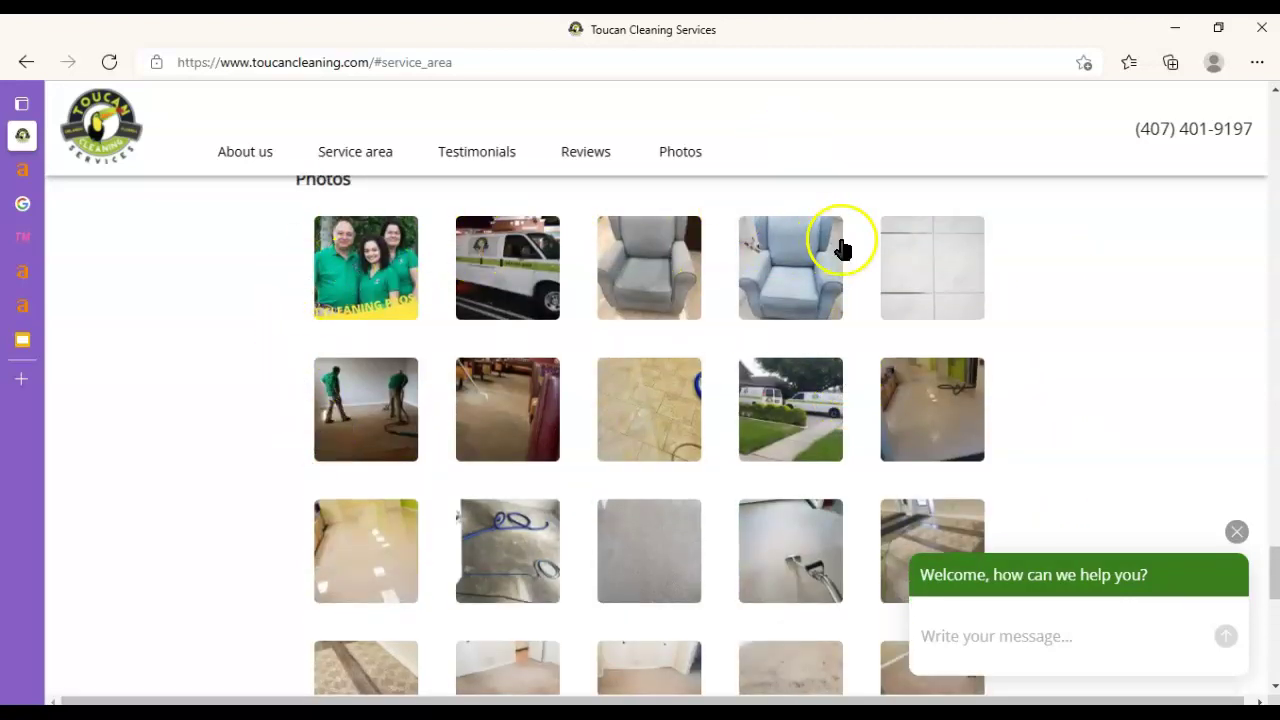
Enlarge the blue armchair photo and flip to the neighbouring gallery photos and back.
click(806, 290)
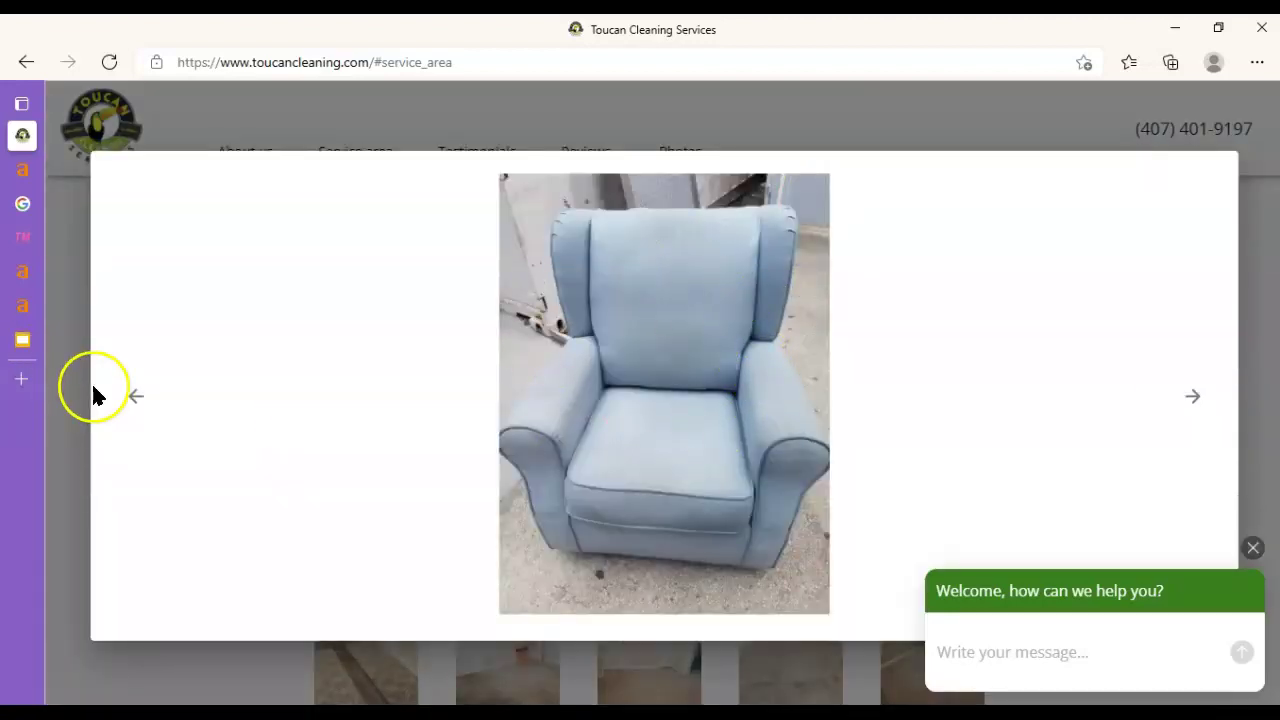
click(136, 396)
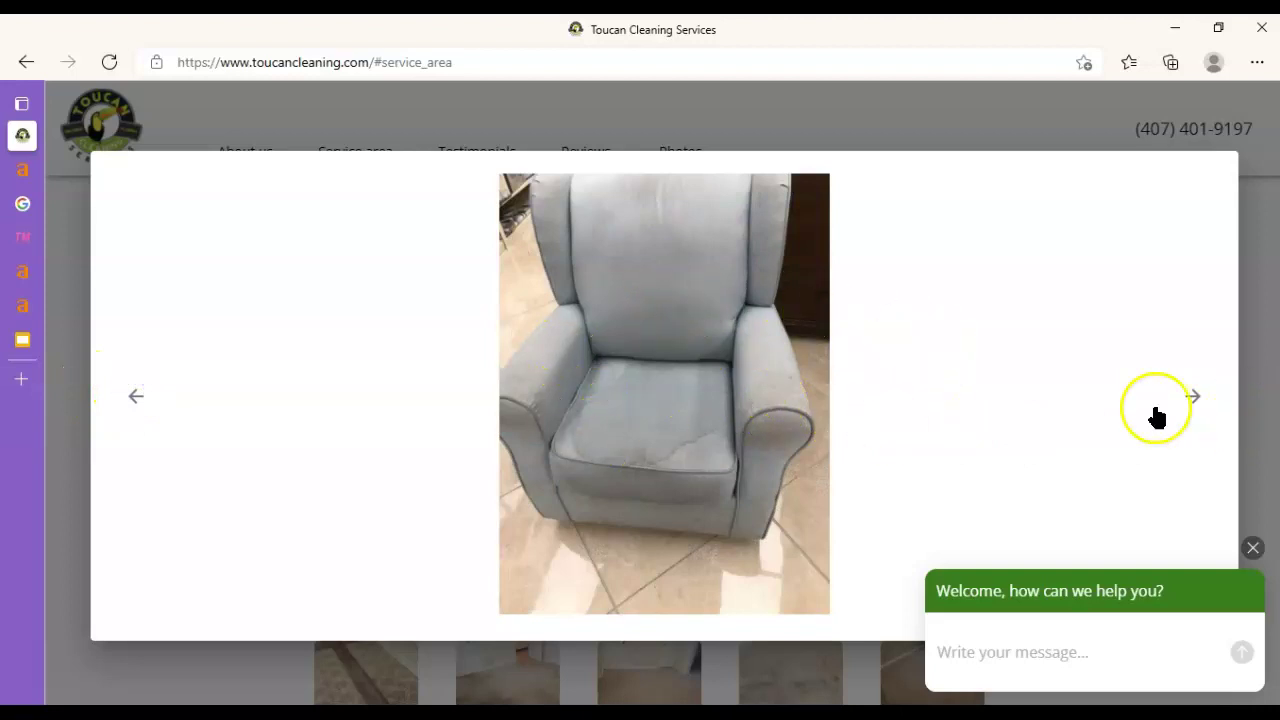
click(1195, 398)
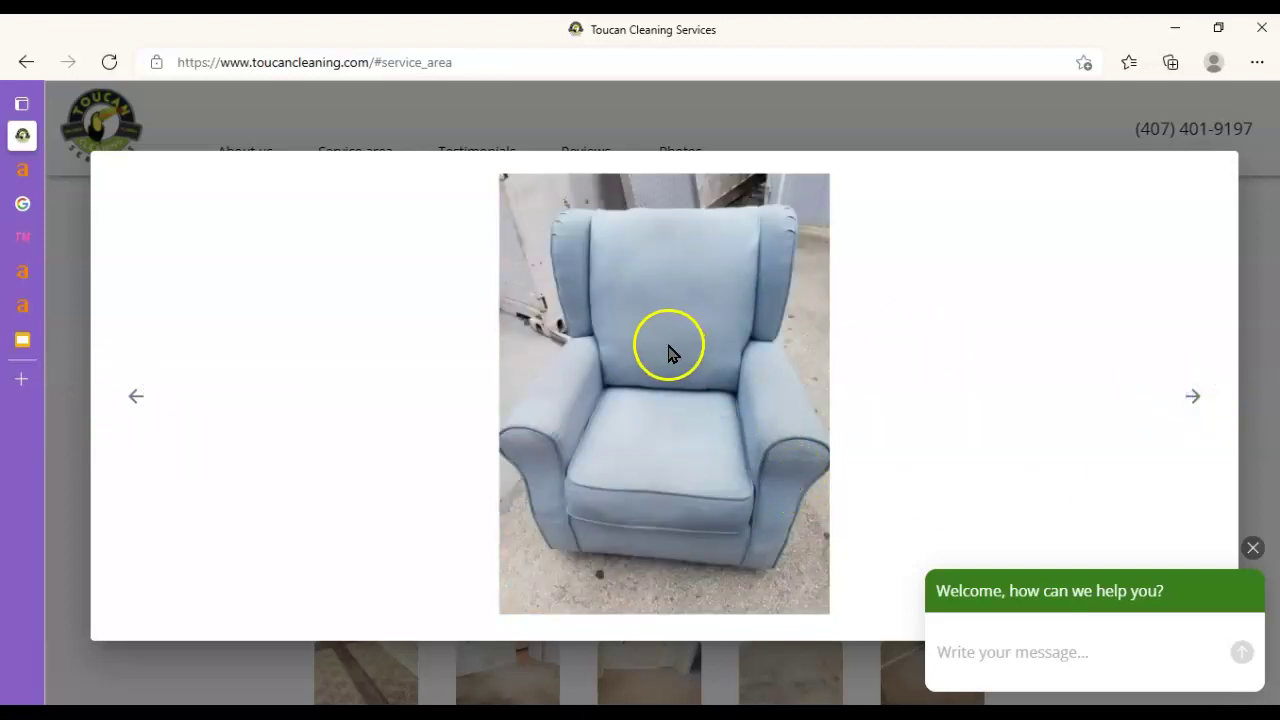
Start saving the armchair photo as sofa_after.jpg, then cancel the Save As dialog.
right_click(647, 391)
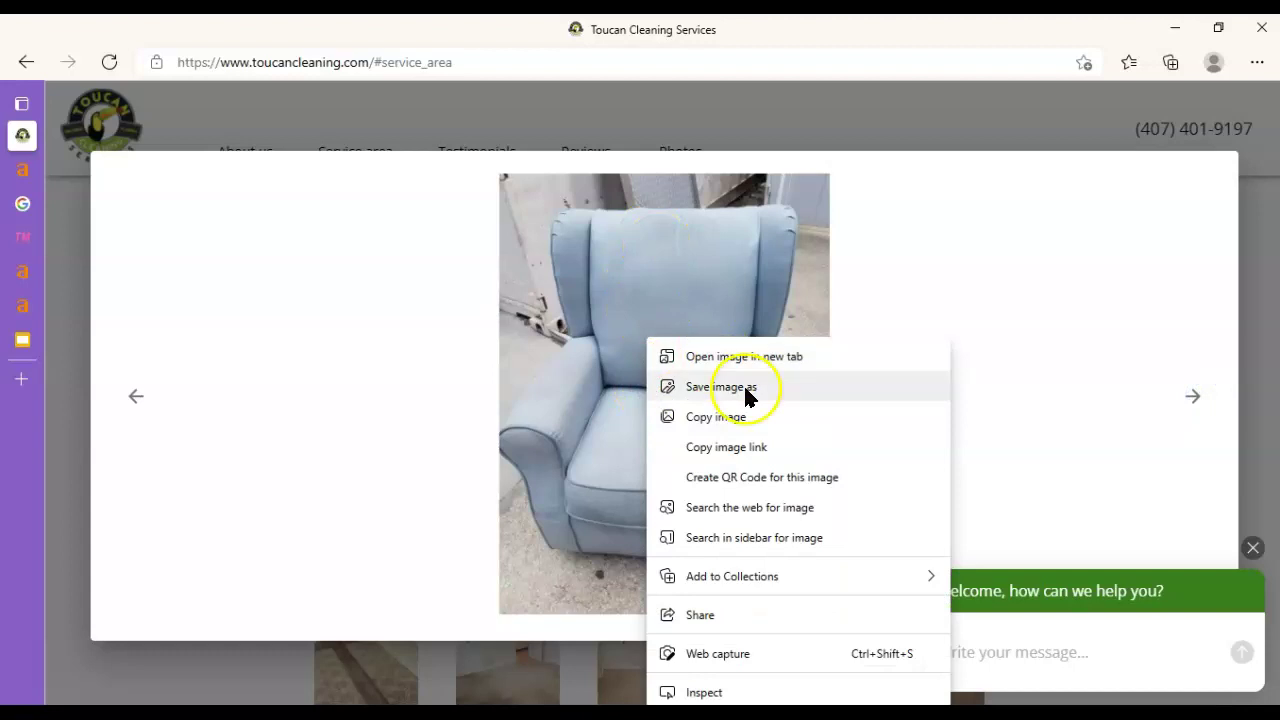
click(708, 388)
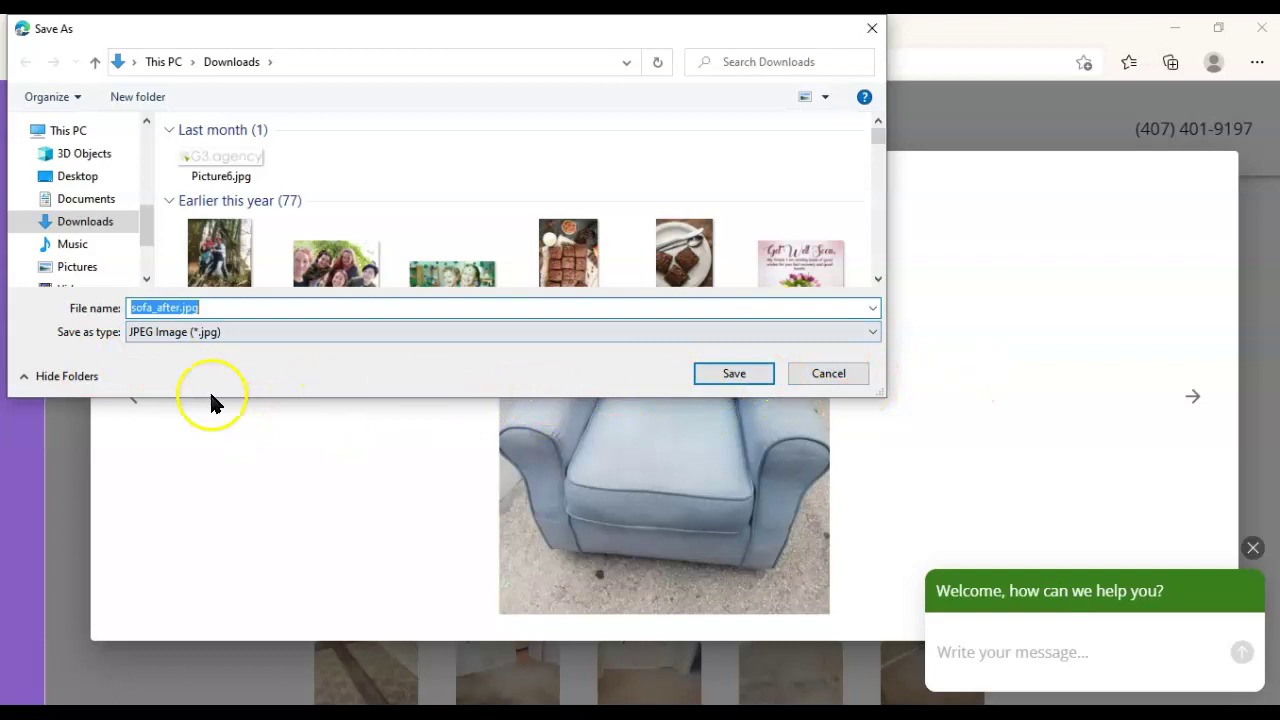
click(181, 308)
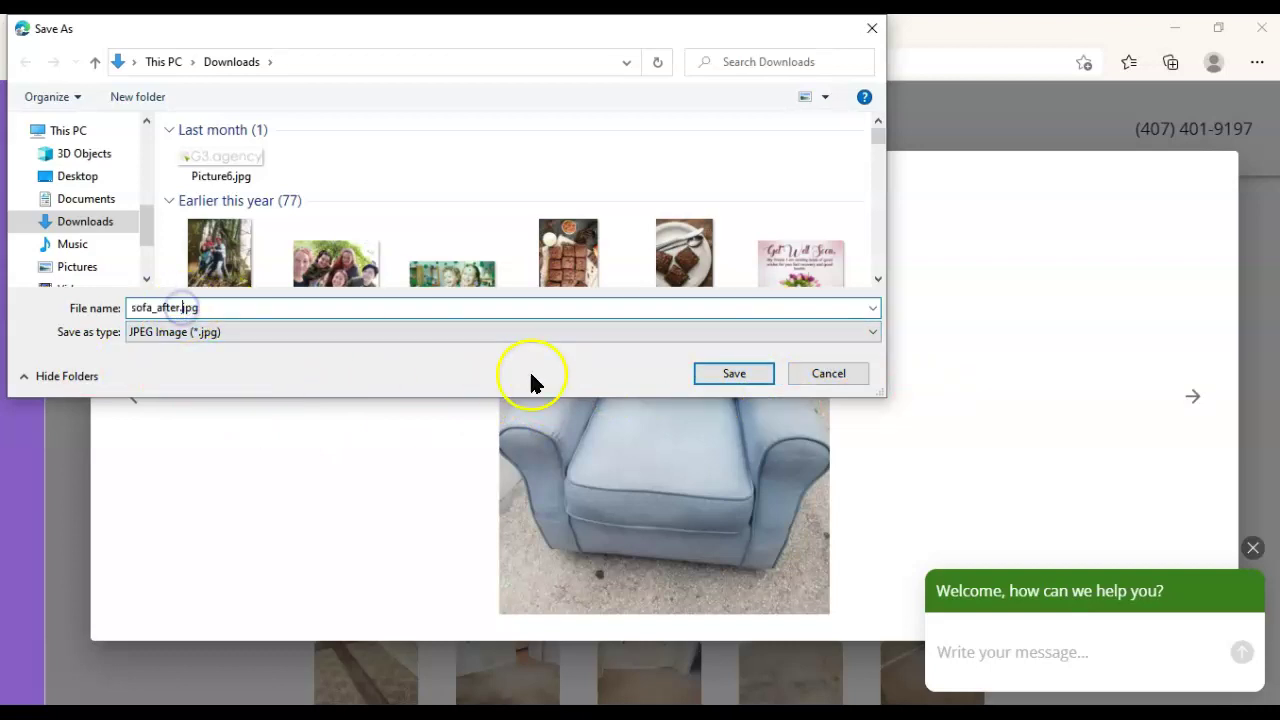
click(856, 371)
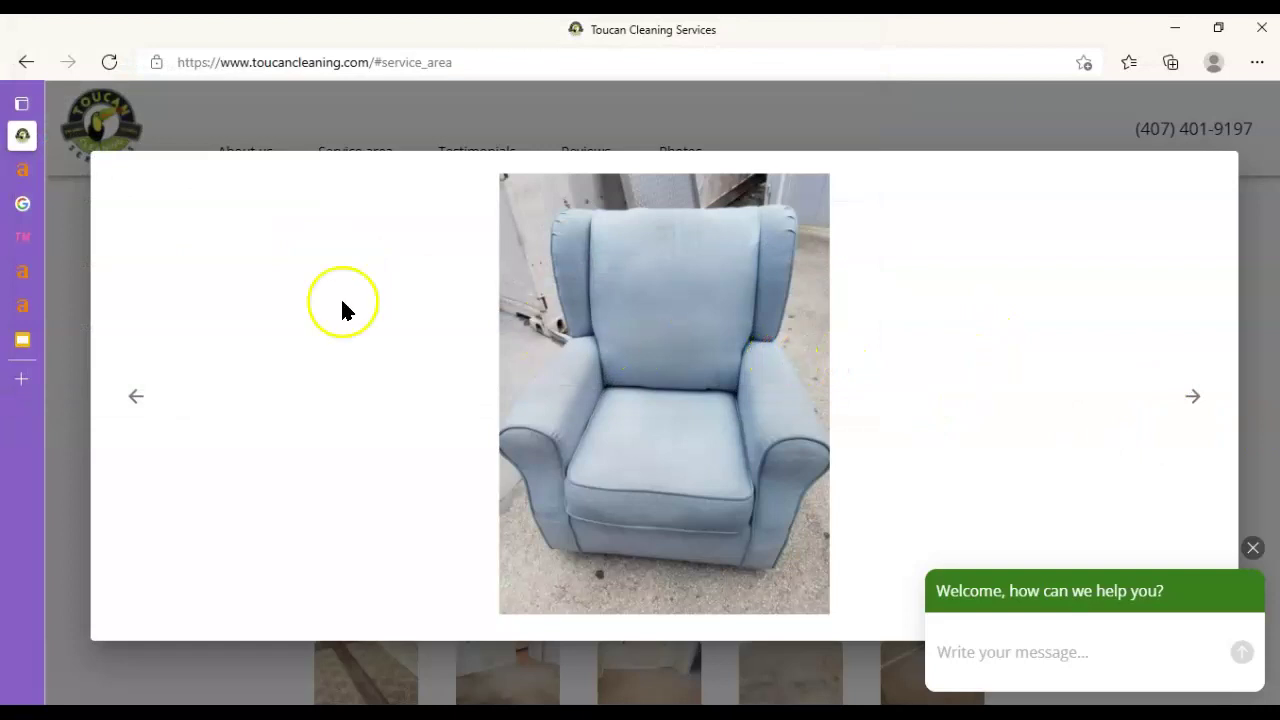
In Keywords Explorer, check carpet cleaning orlando's volume 450 and KD 26, and the next keyword's KD 8.
click(69, 168)
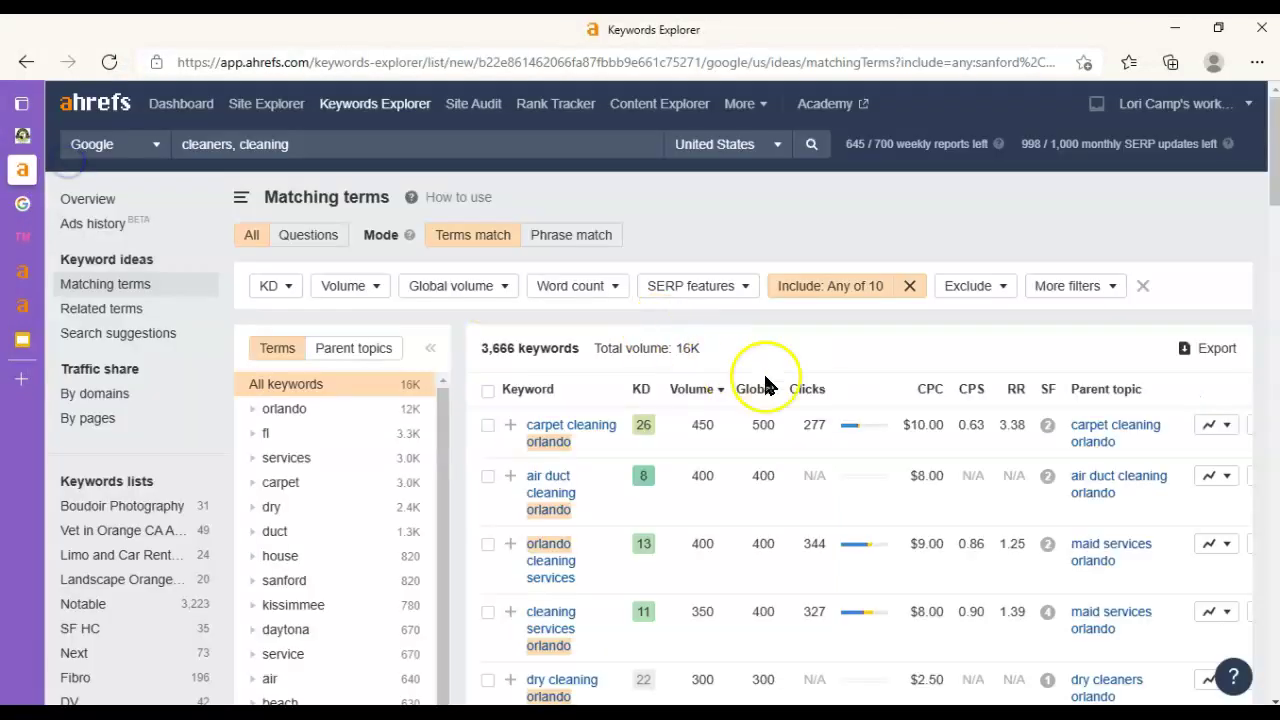
scroll(782, 400, down, 2)
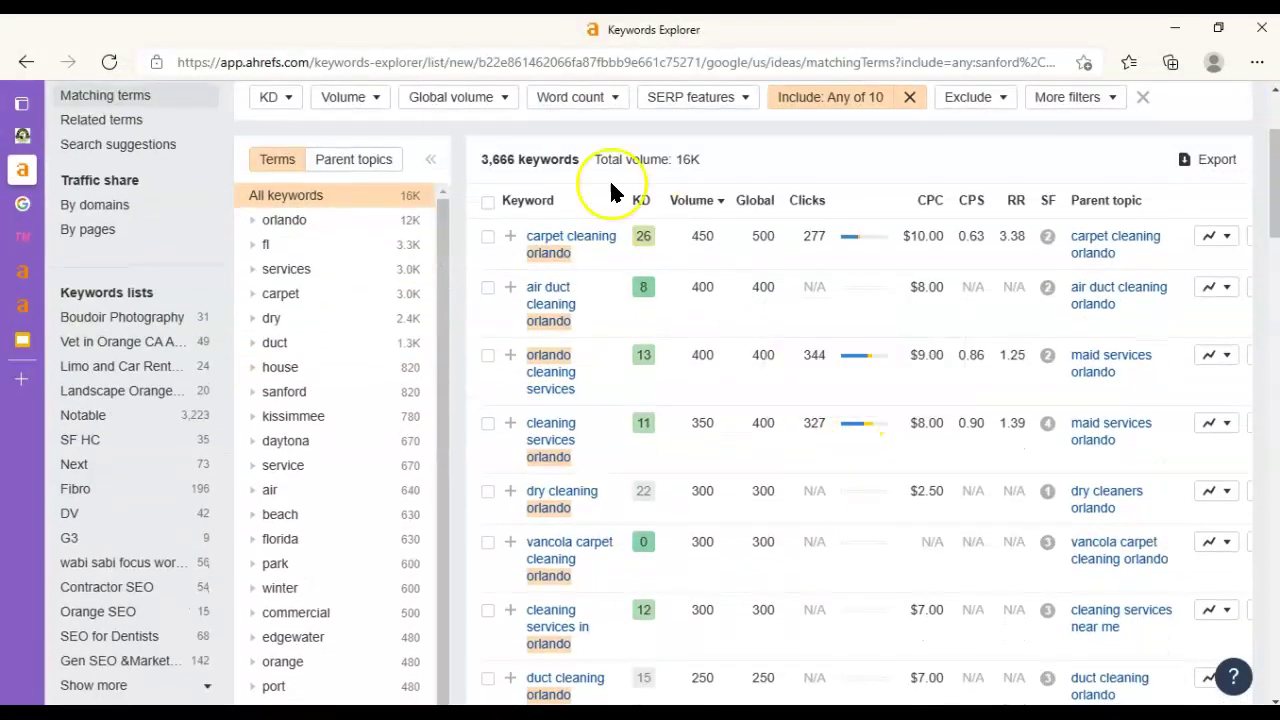
double_click(706, 235)
click(578, 252)
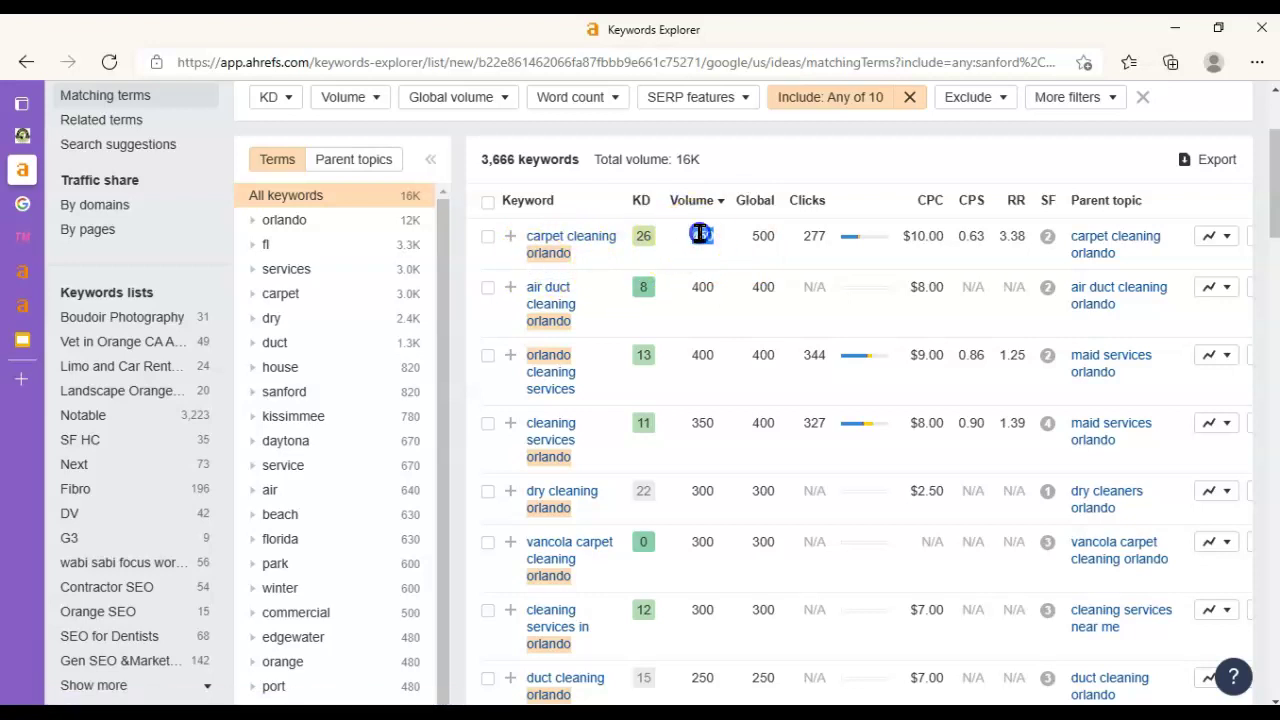
click(655, 241)
mouse_move(631, 249)
mouse_down()
mouse_move(666, 249)
mouse_move(640, 251)
mouse_up()
click(640, 248)
click(633, 244)
click(657, 289)
Open the cleaning services orlando overview (KD 11), then go back to the Matching terms list.
scroll(730, 270, down, 2)
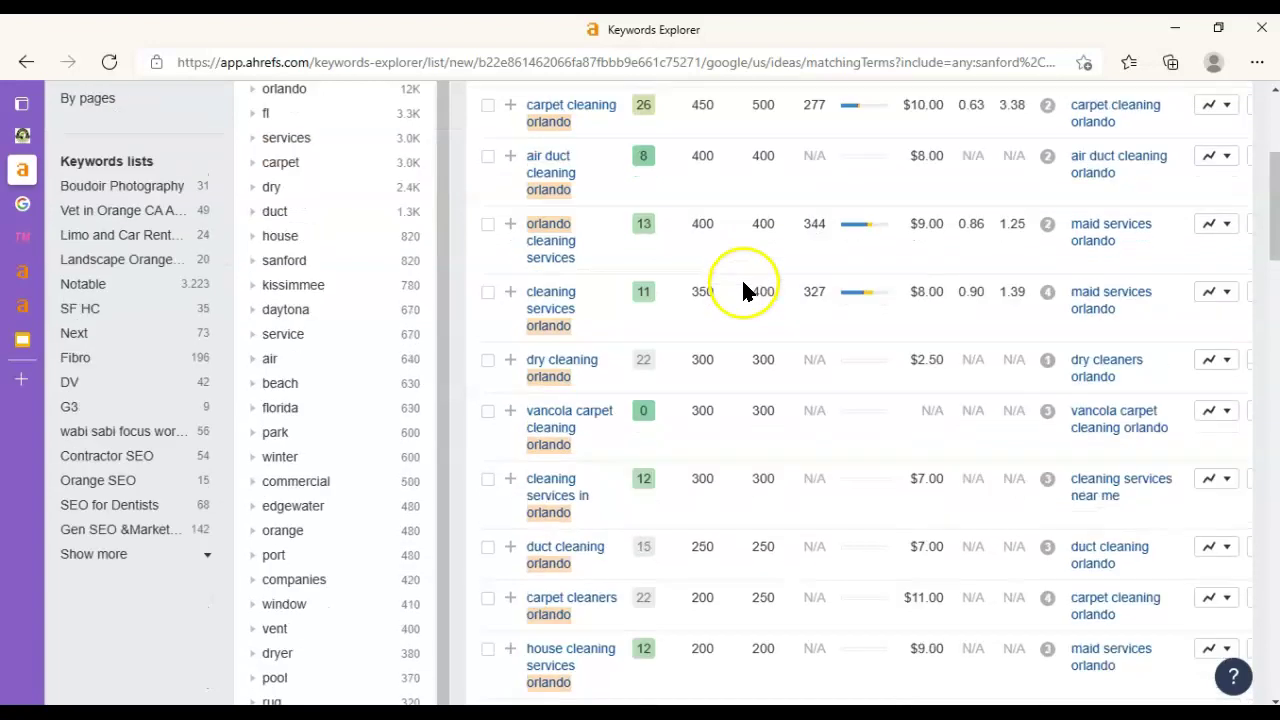
scroll(743, 291, up, 2)
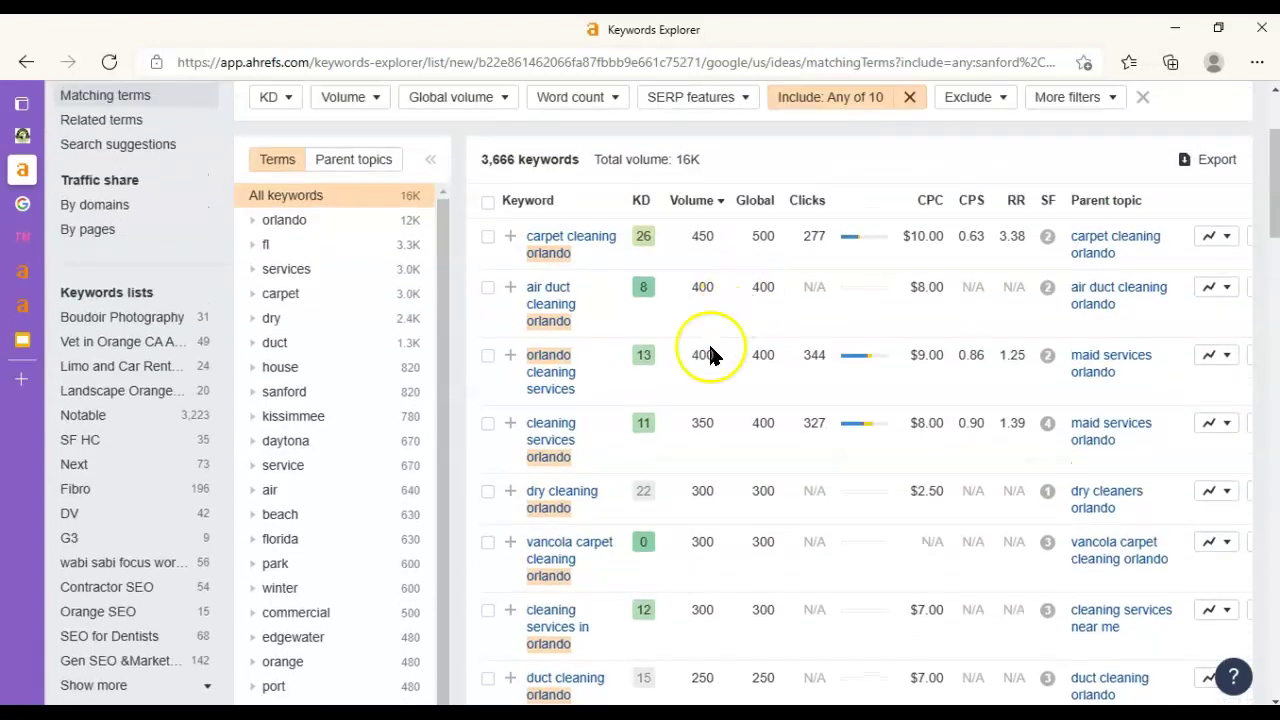
double_click(643, 425)
click(616, 458)
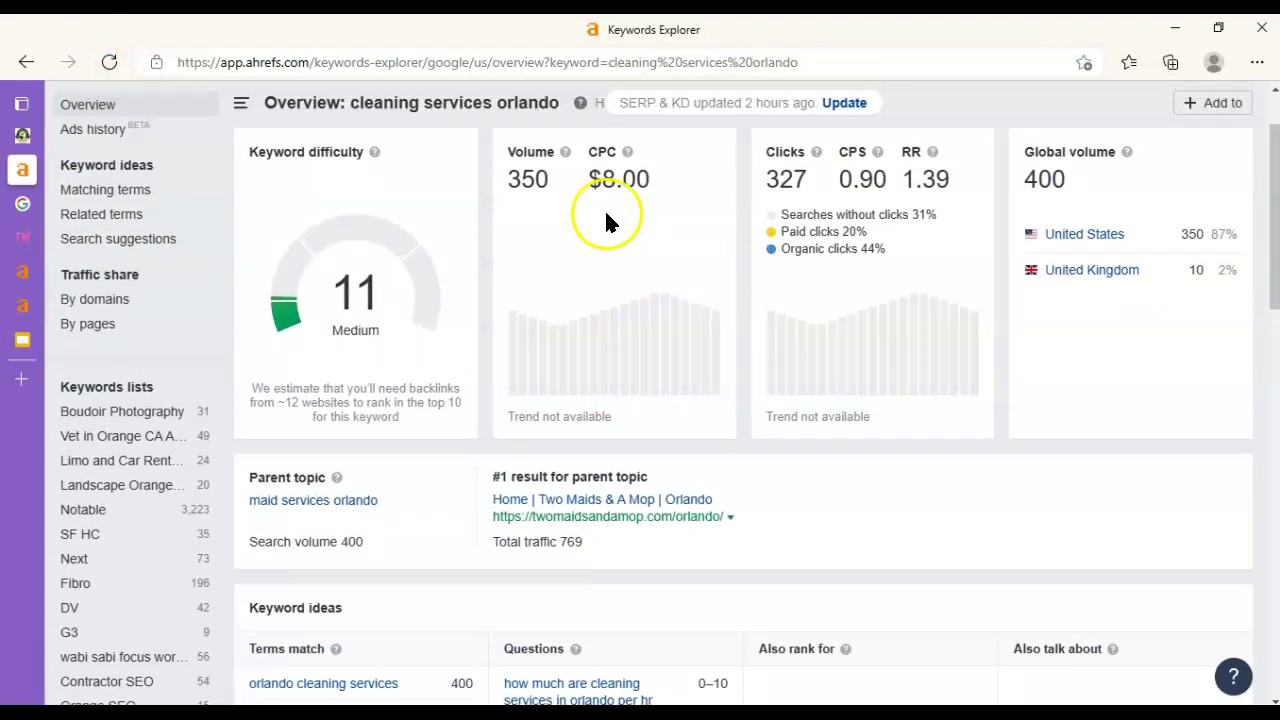
click(26, 62)
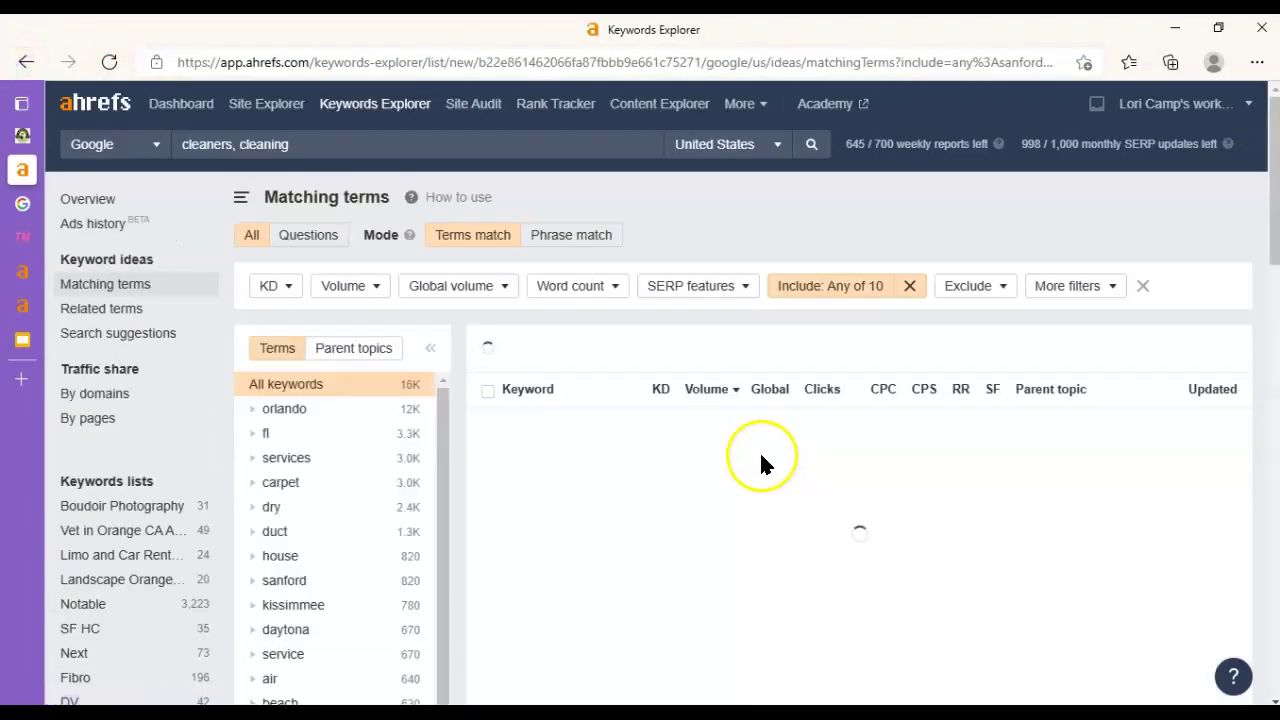
scroll(780, 450, down, 3)
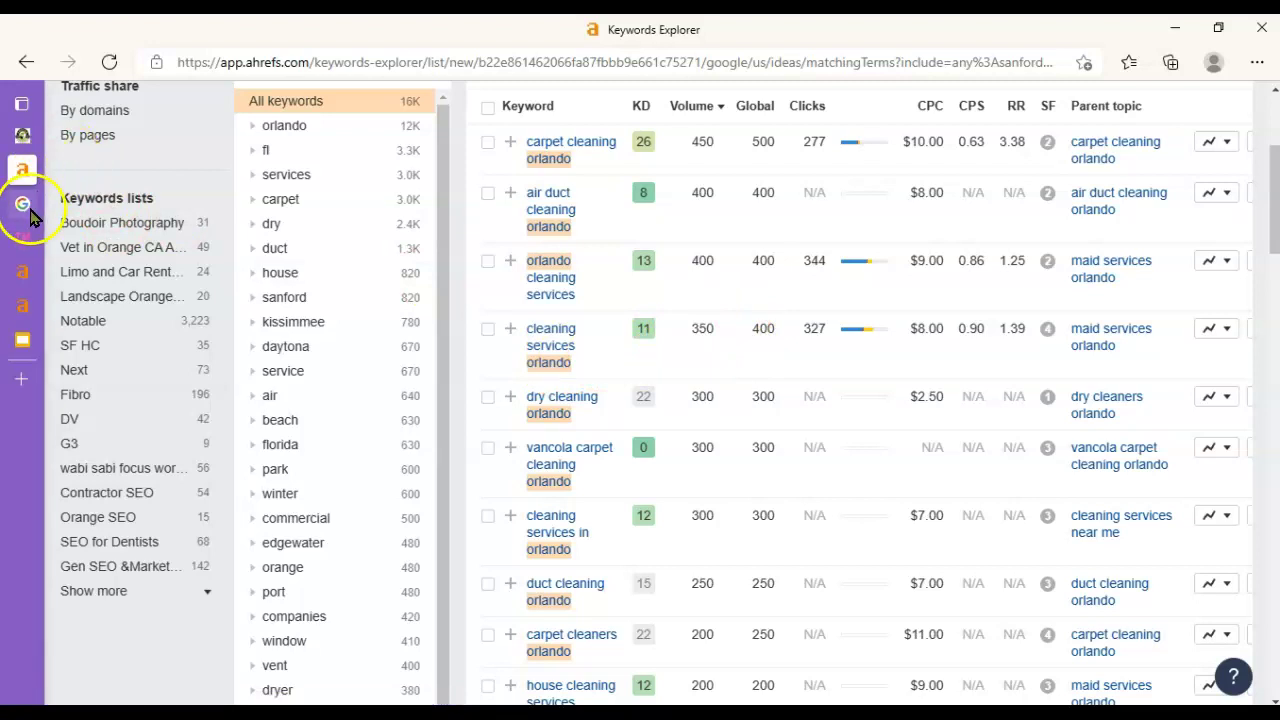
mouse_move(22, 212)
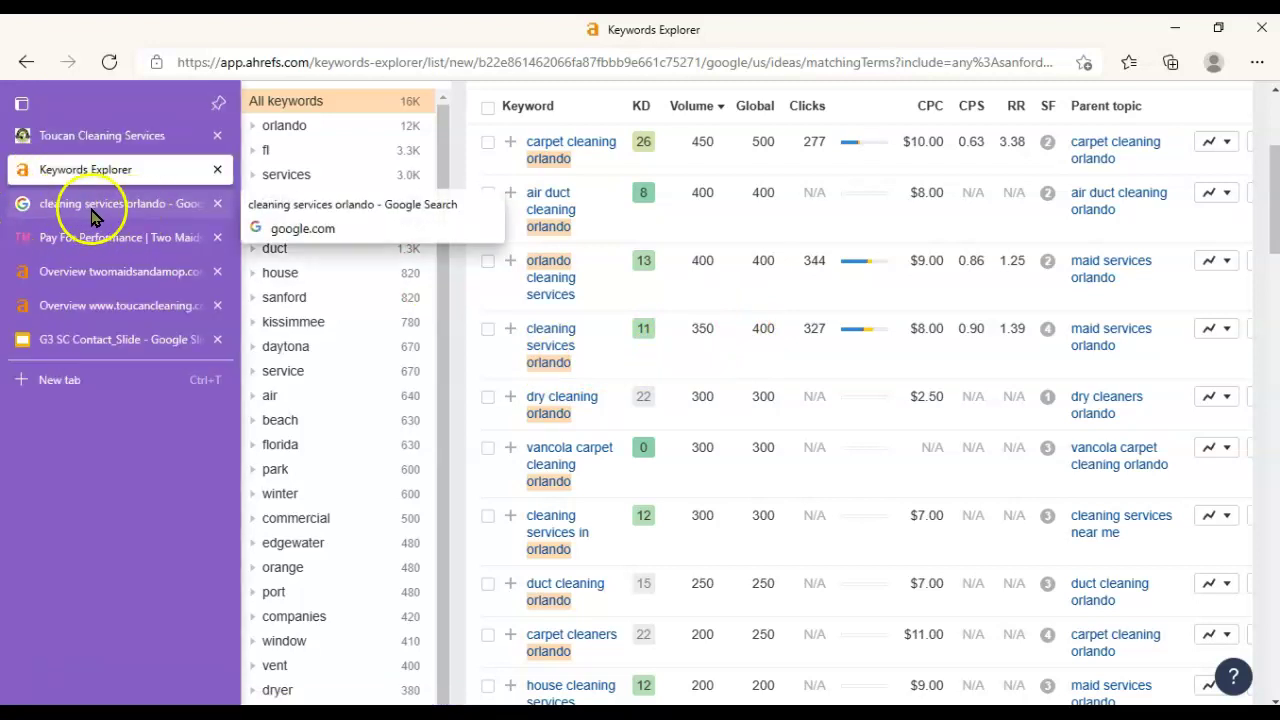
Switch to the 'cleaning services orlando' Google results and look over the sponsored ads and map listings.
click(580, 348)
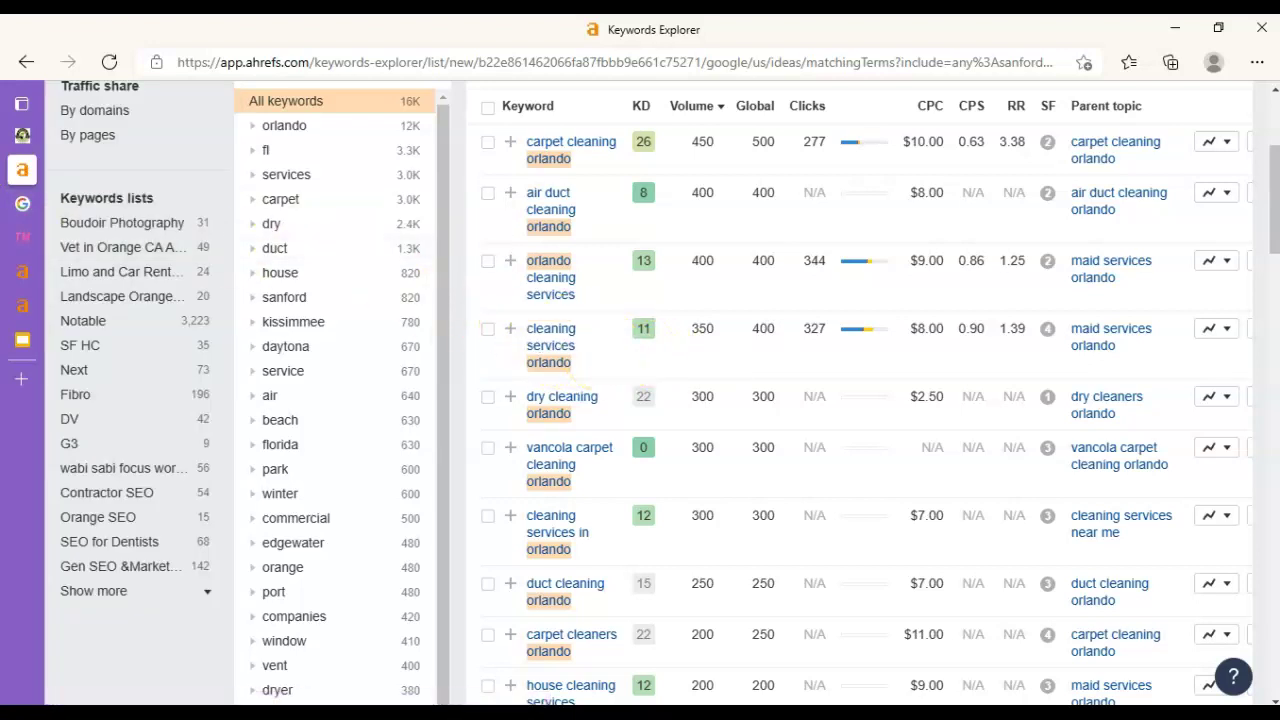
click(143, 205)
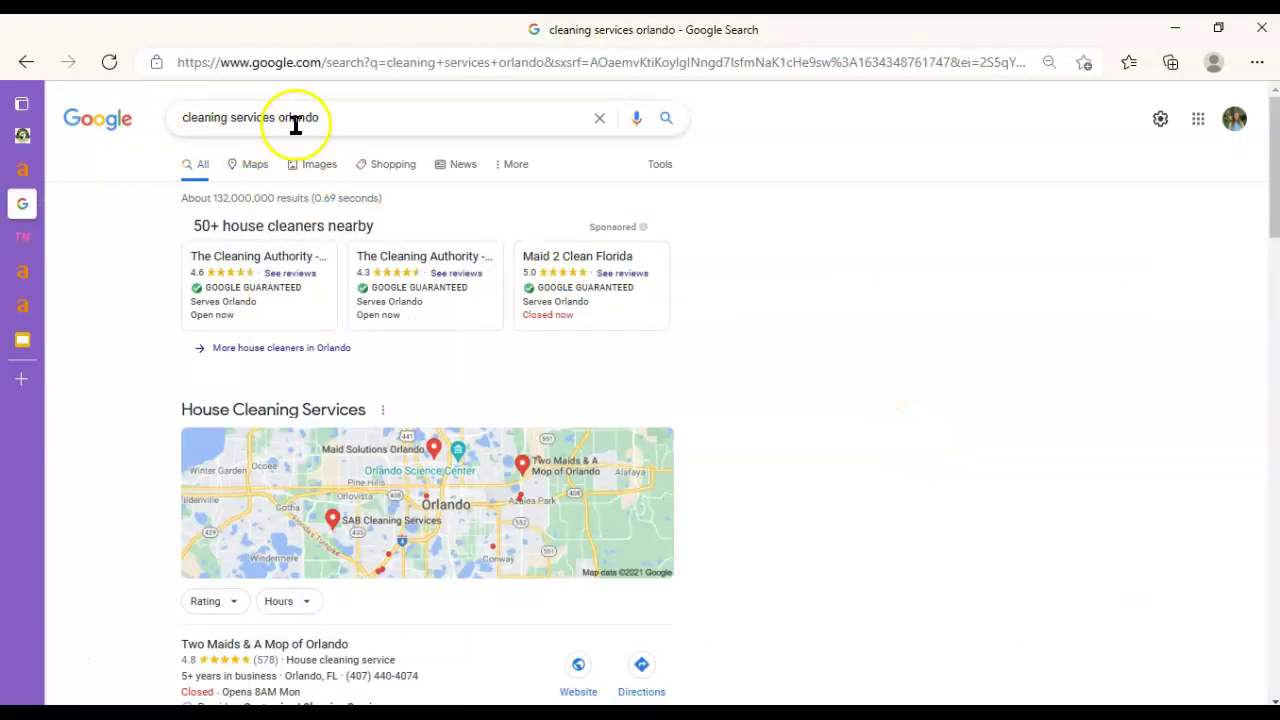
click(399, 123)
click(922, 330)
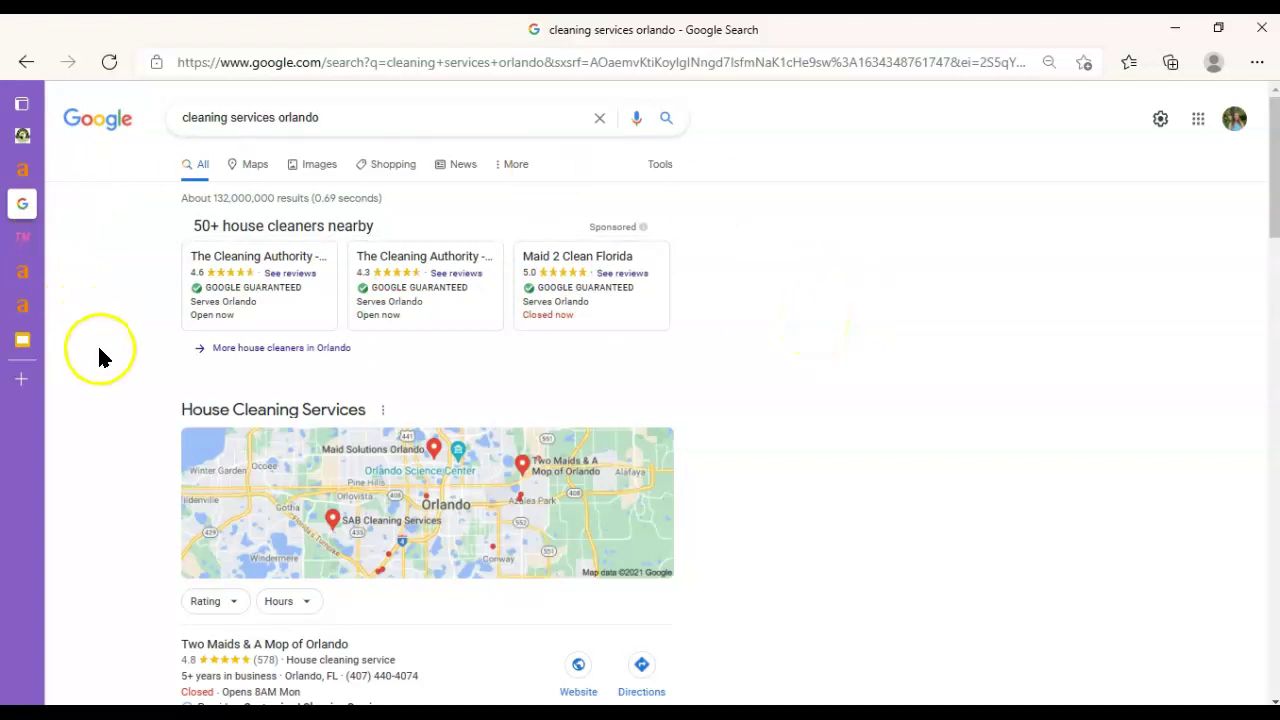
mouse_move(258, 318)
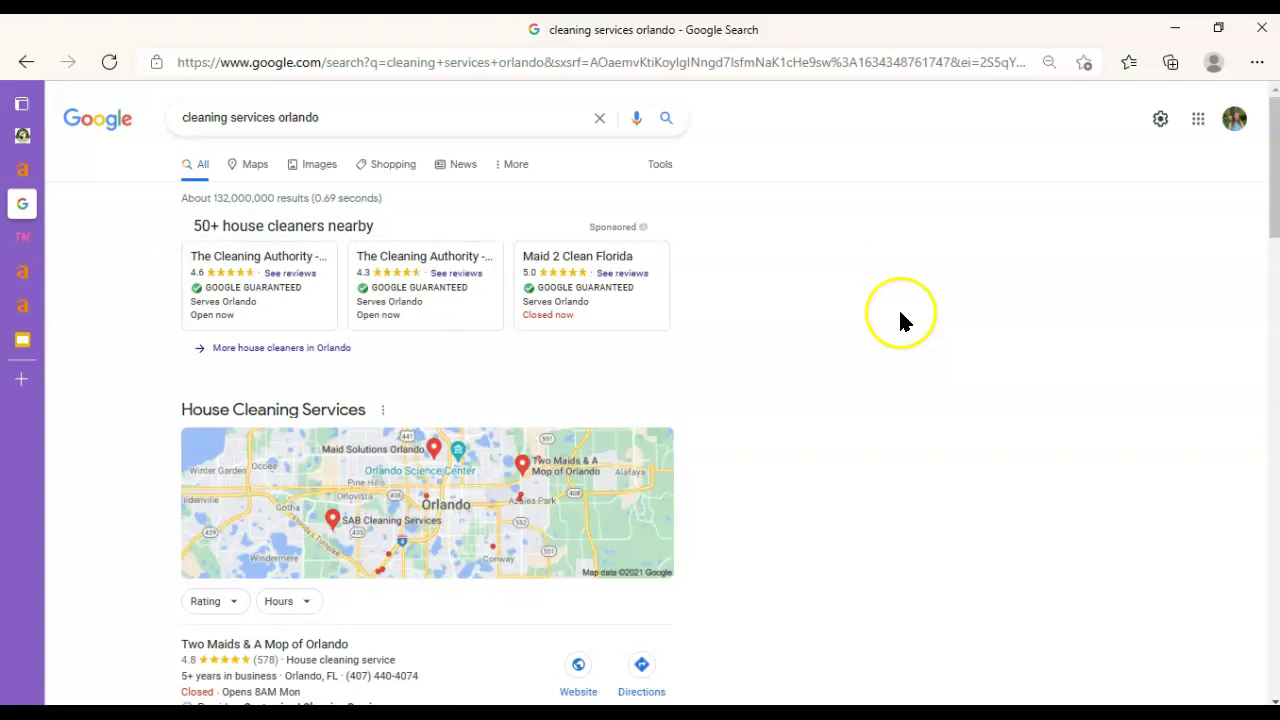
mouse_move(490, 303)
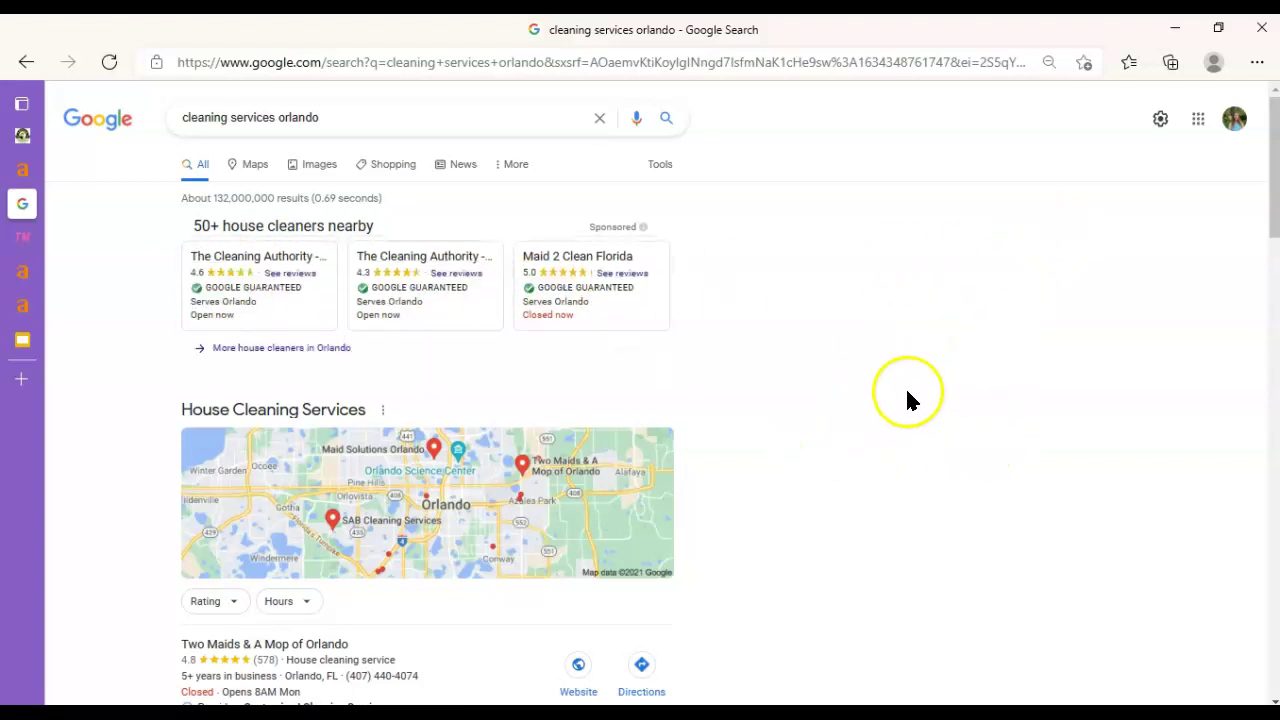
mouse_move(228, 285)
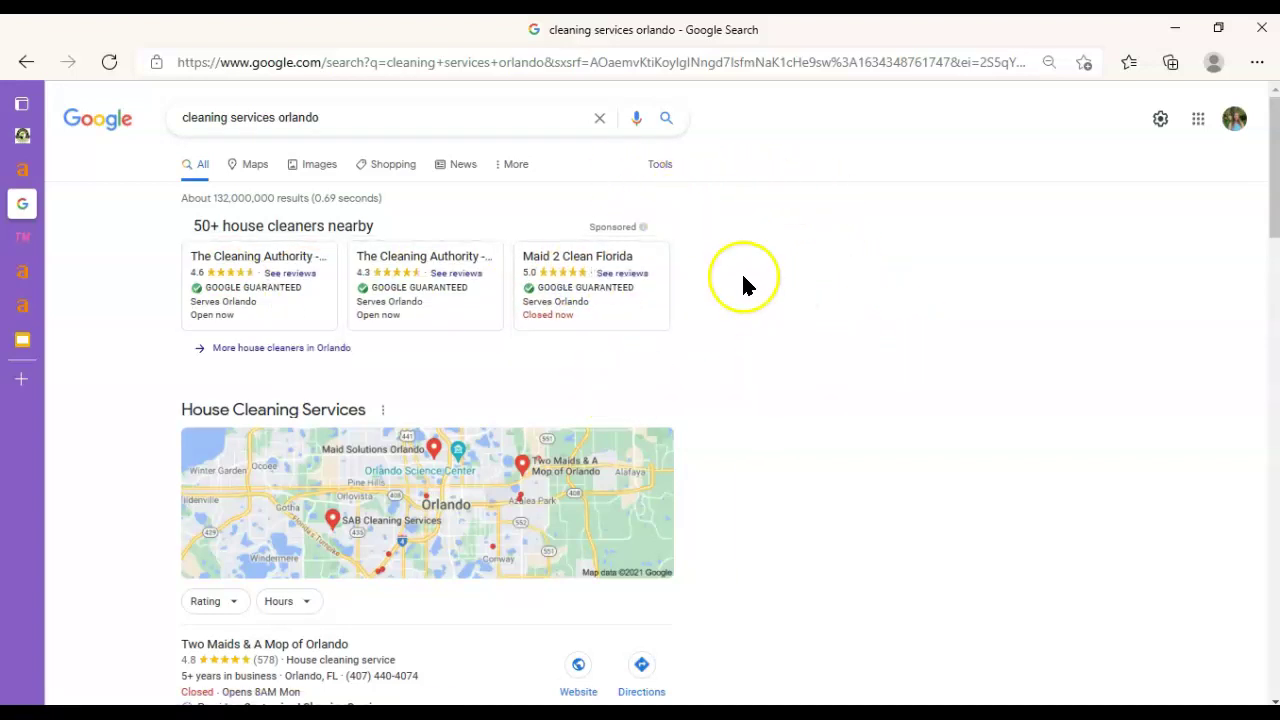
scroll(945, 366, down, 1)
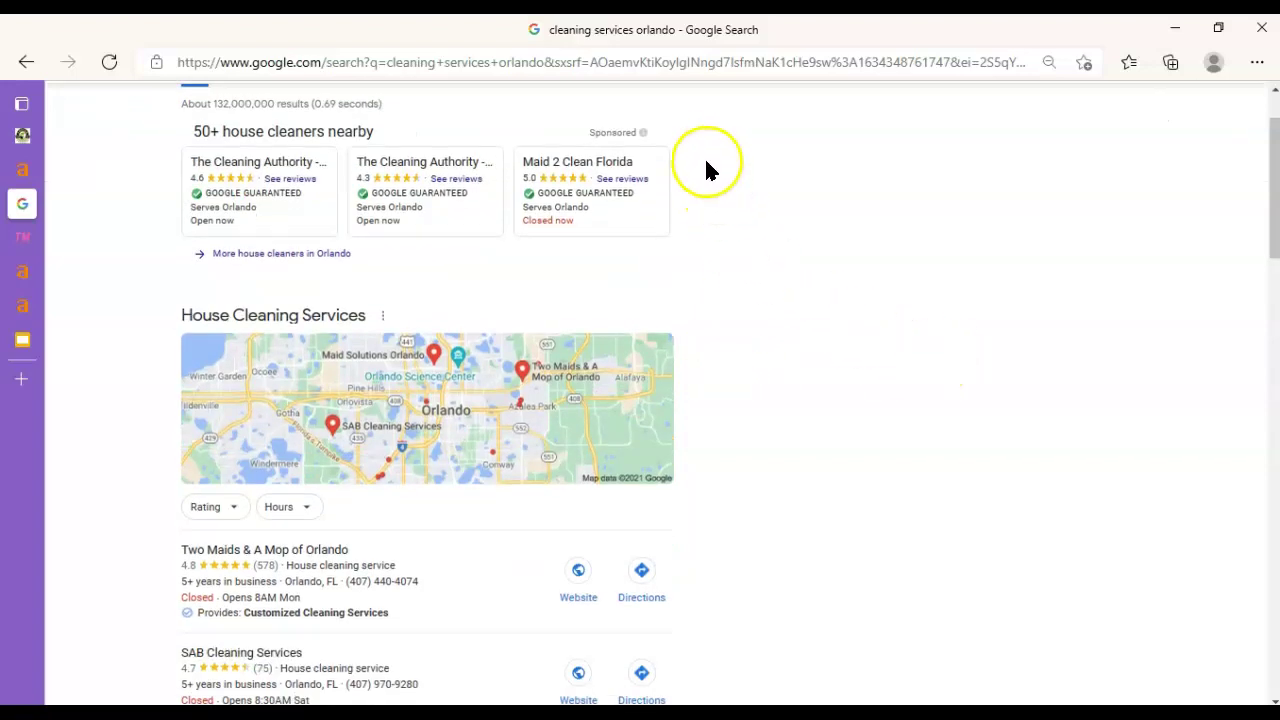
scroll(700, 210, up, 1)
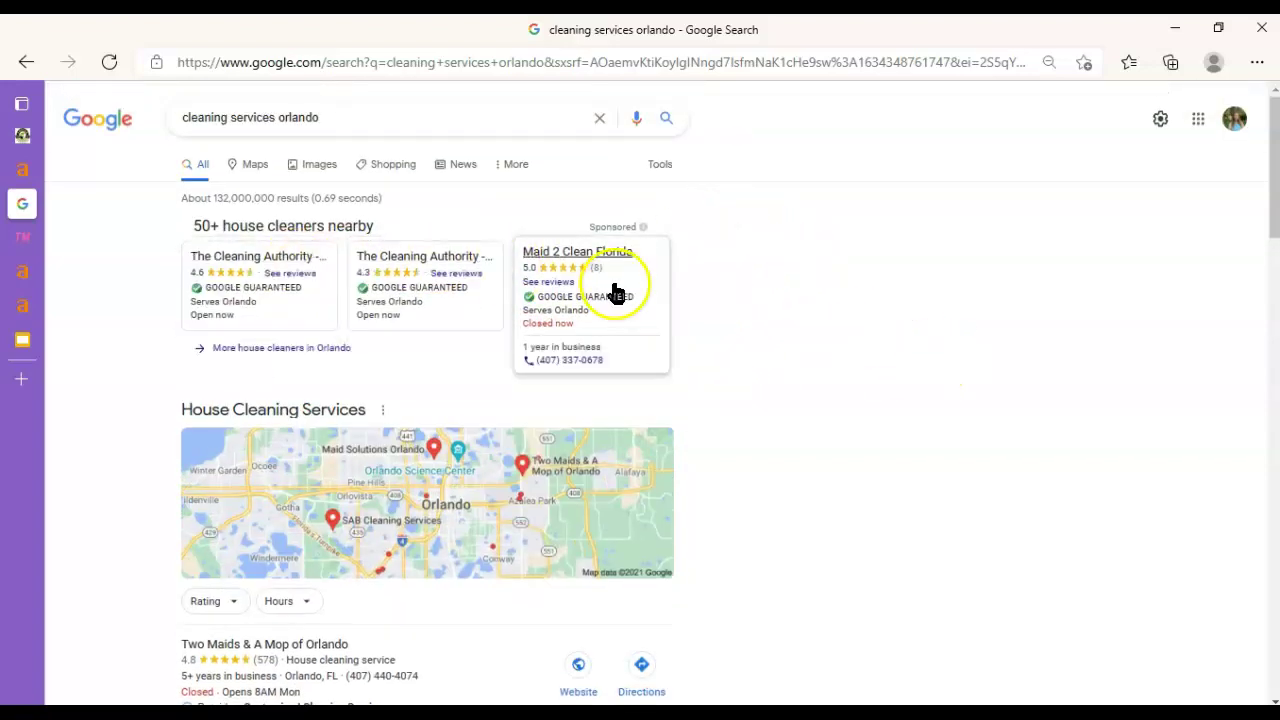
scroll(936, 276, down, 3)
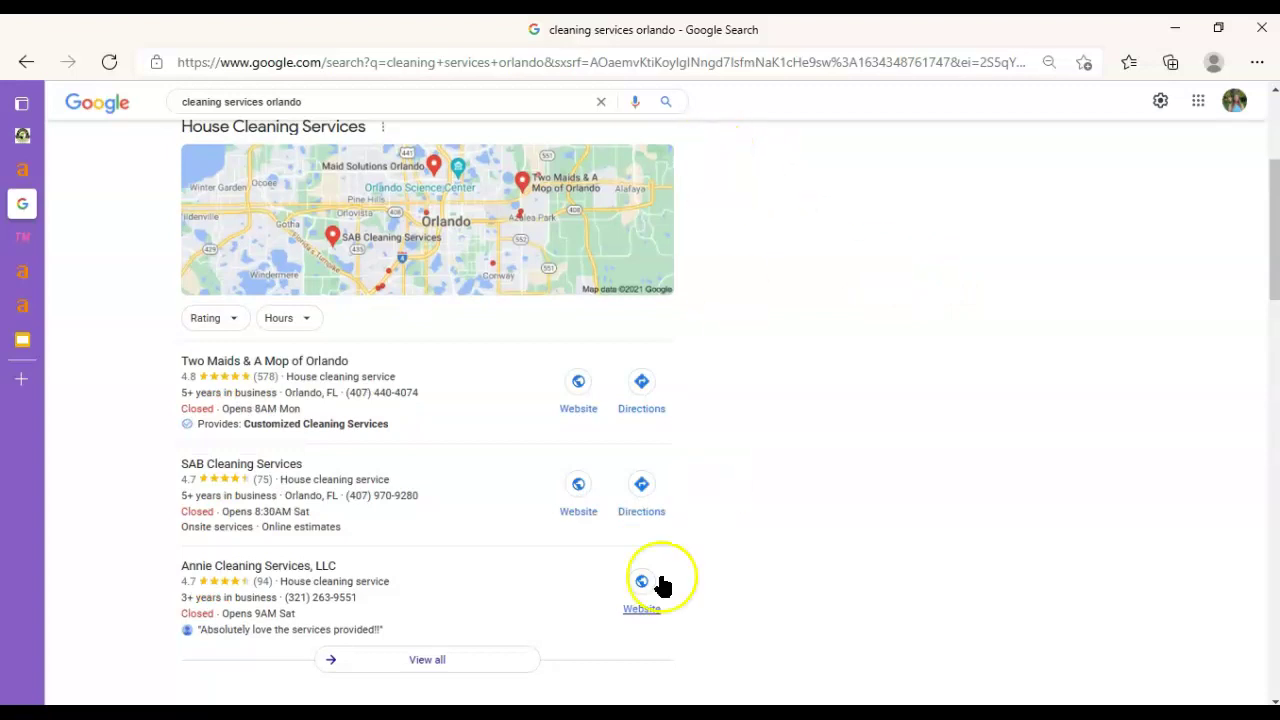
scroll(800, 460, down, 1)
scroll(856, 484, down, 4)
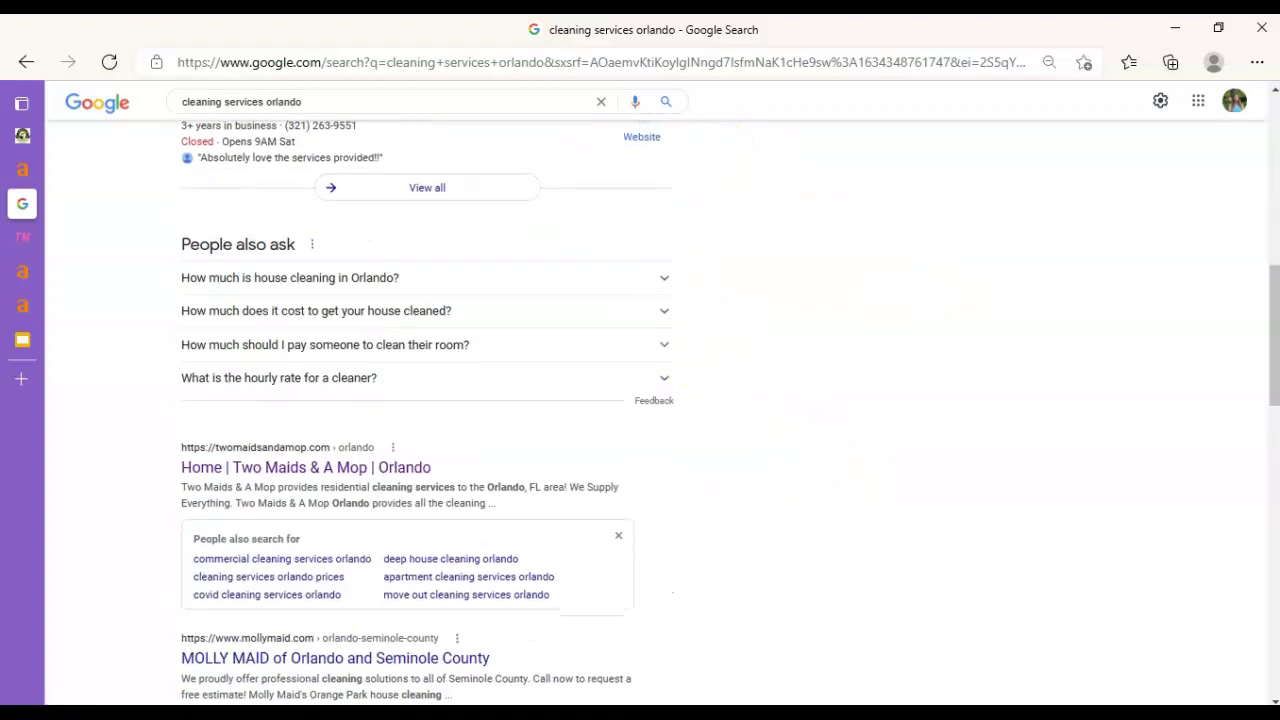
scroll(882, 480, up, 3)
scroll(890, 490, up, 2)
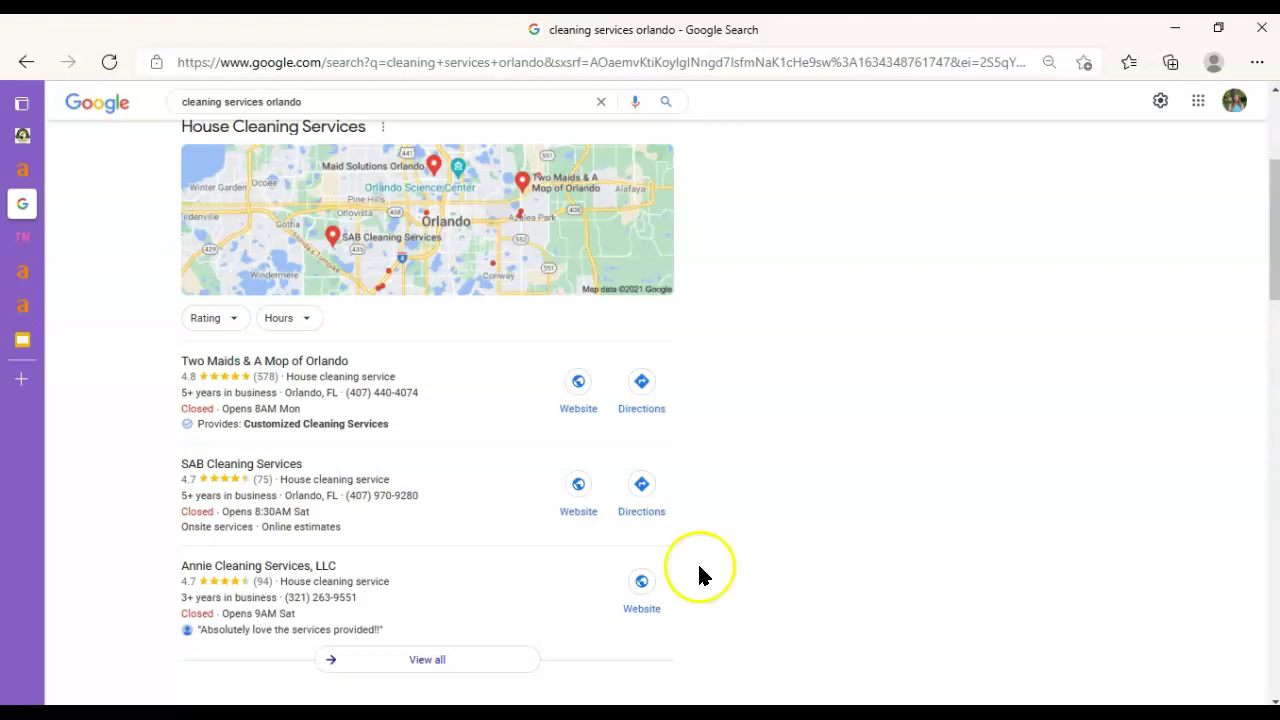
scroll(700, 575, up, 3)
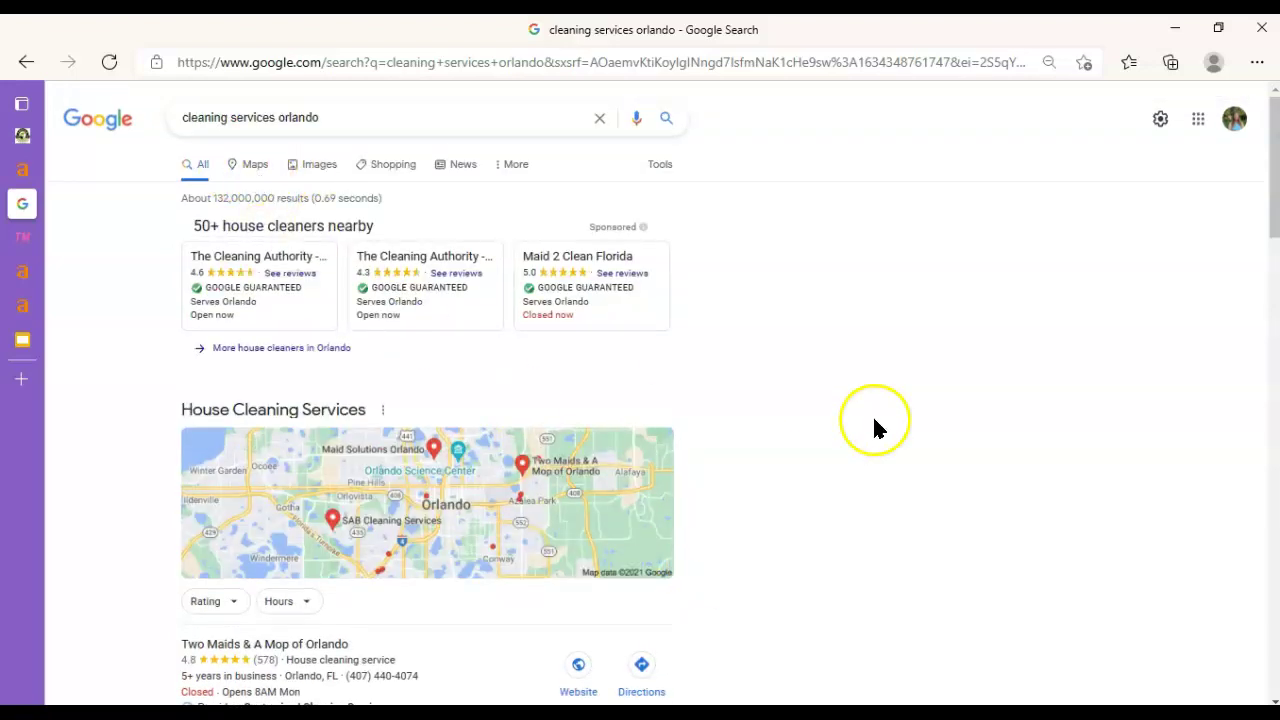
scroll(873, 416, down, 3)
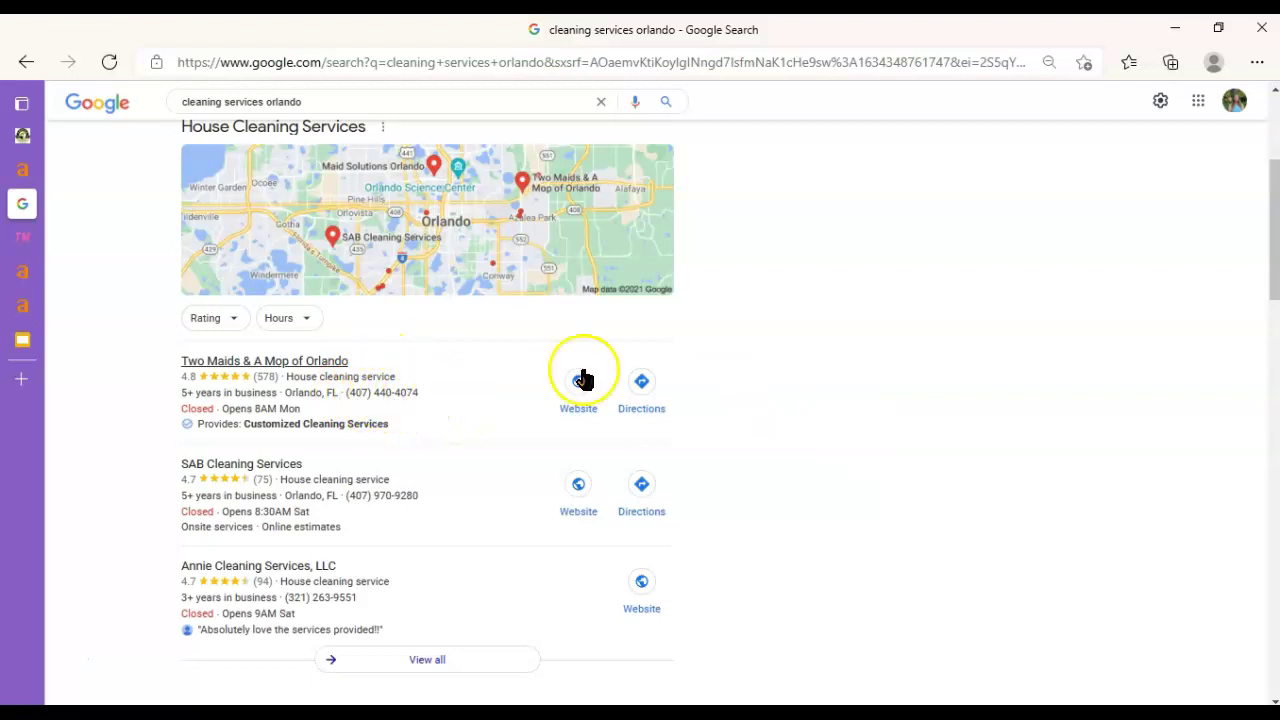
scroll(765, 490, down, 5)
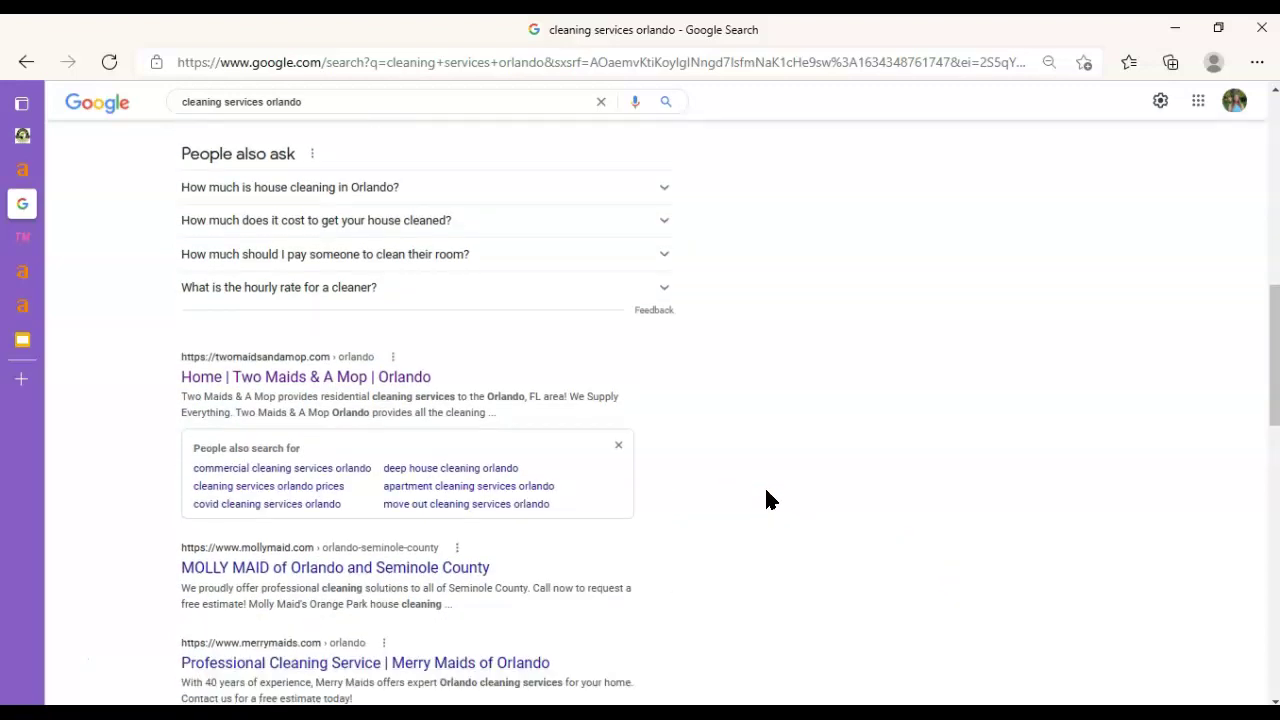
scroll(764, 490, down, 1)
click(183, 281)
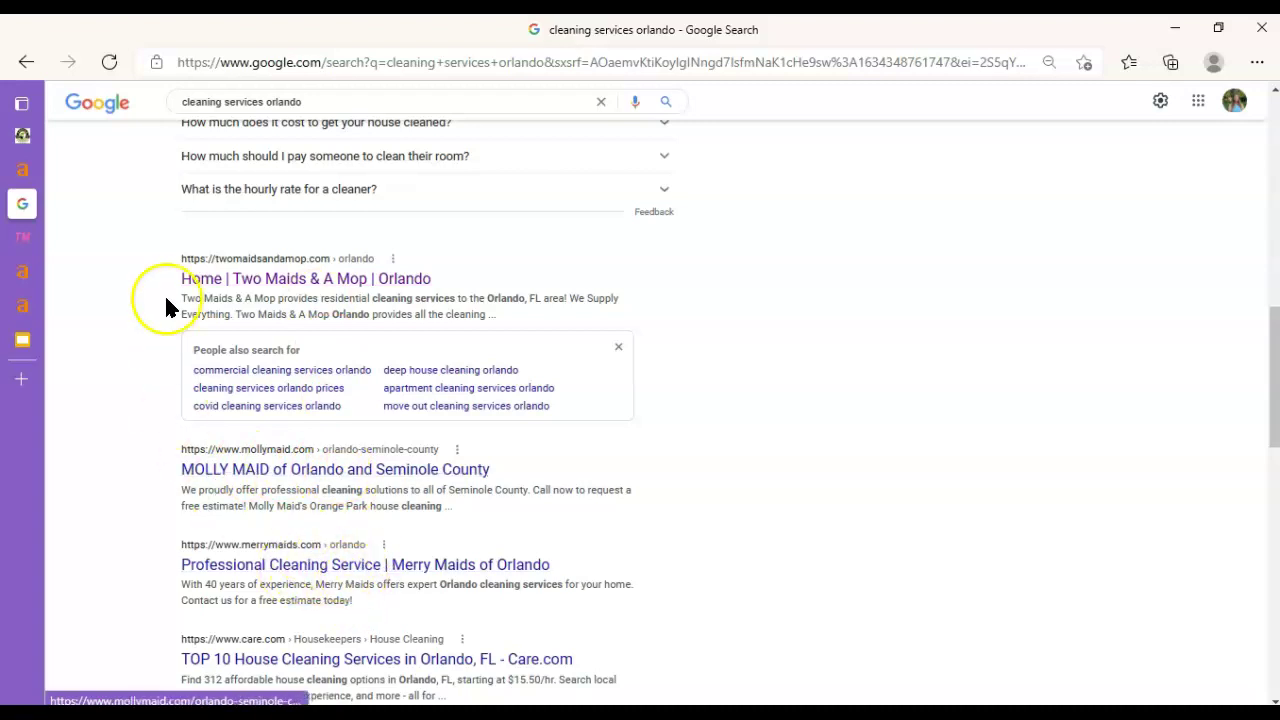
mouse_move(24, 234)
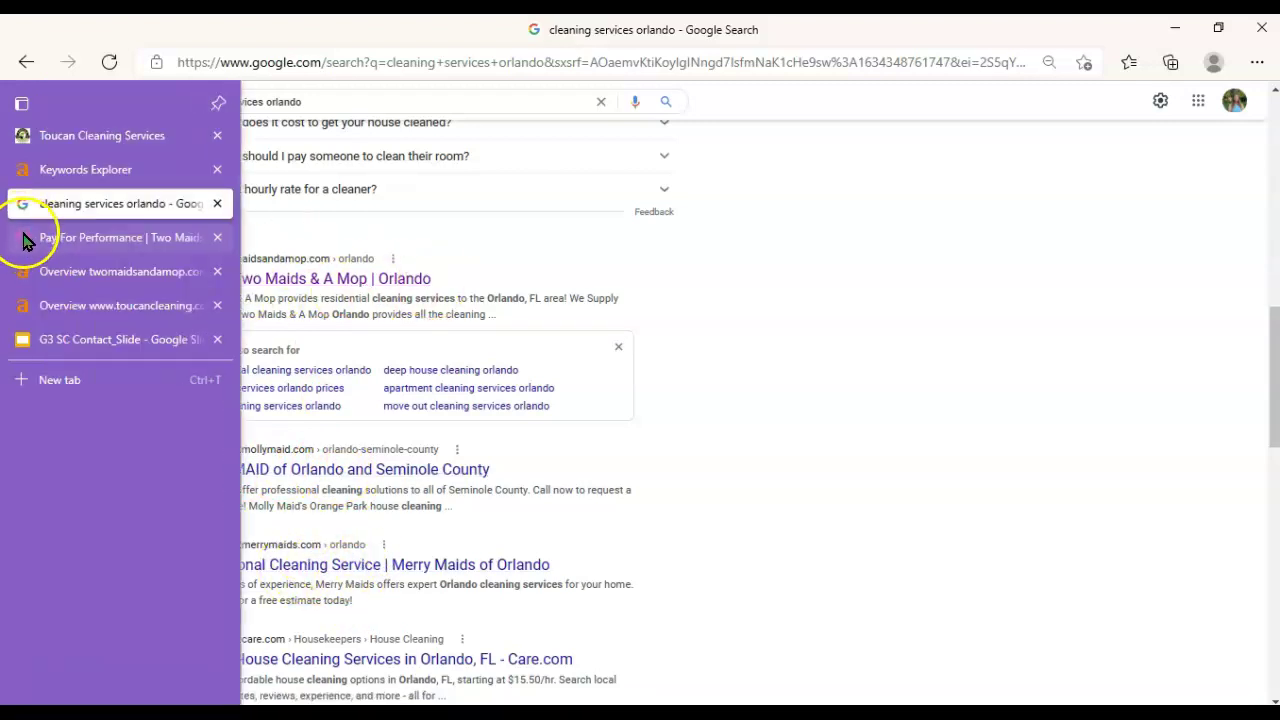
Go from the Two Maids Pay For Performance page back to the Orlando home page via the logo.
click(82, 248)
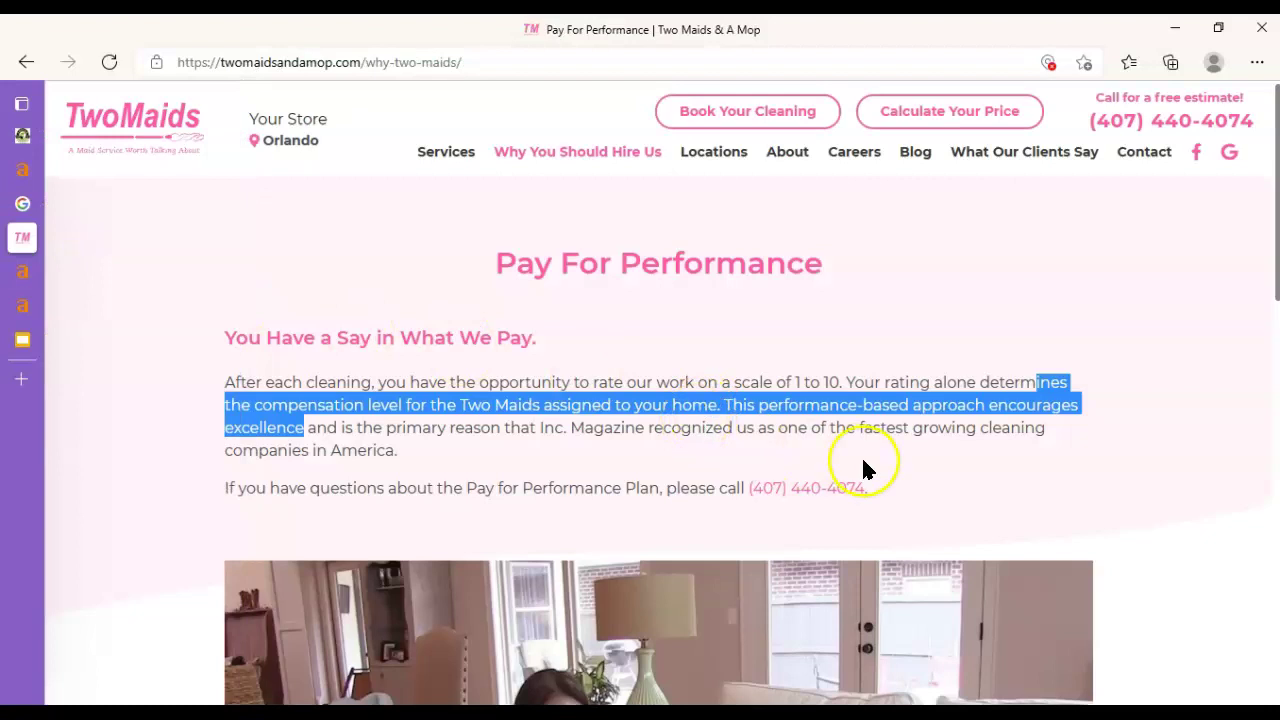
click(906, 340)
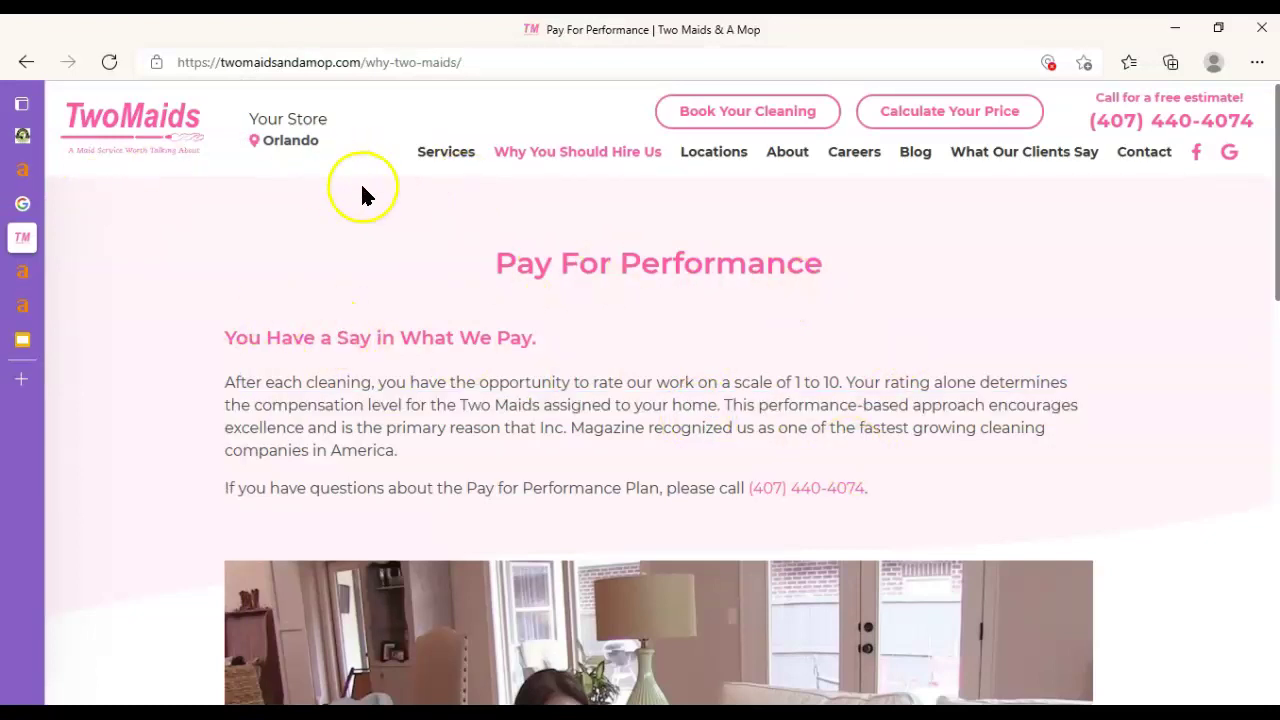
click(112, 122)
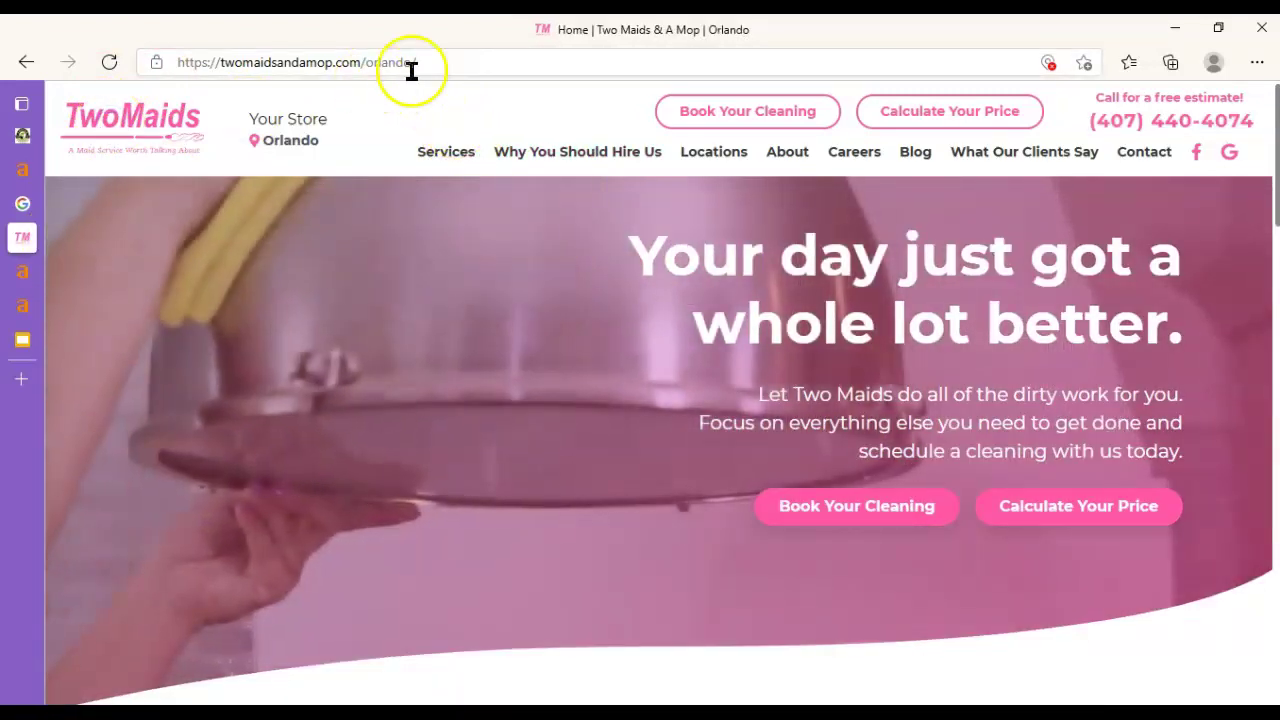
scroll(612, 420, down, 2)
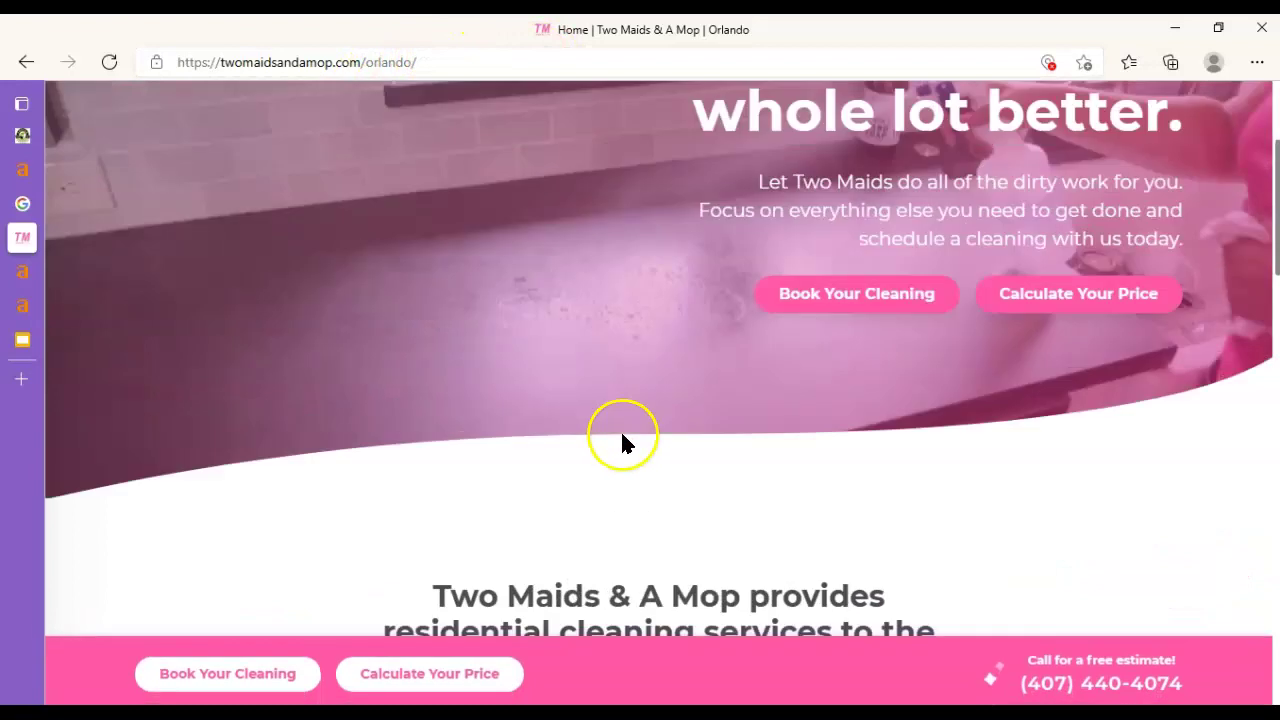
scroll(625, 440, up, 2)
scroll(470, 314, down, 2)
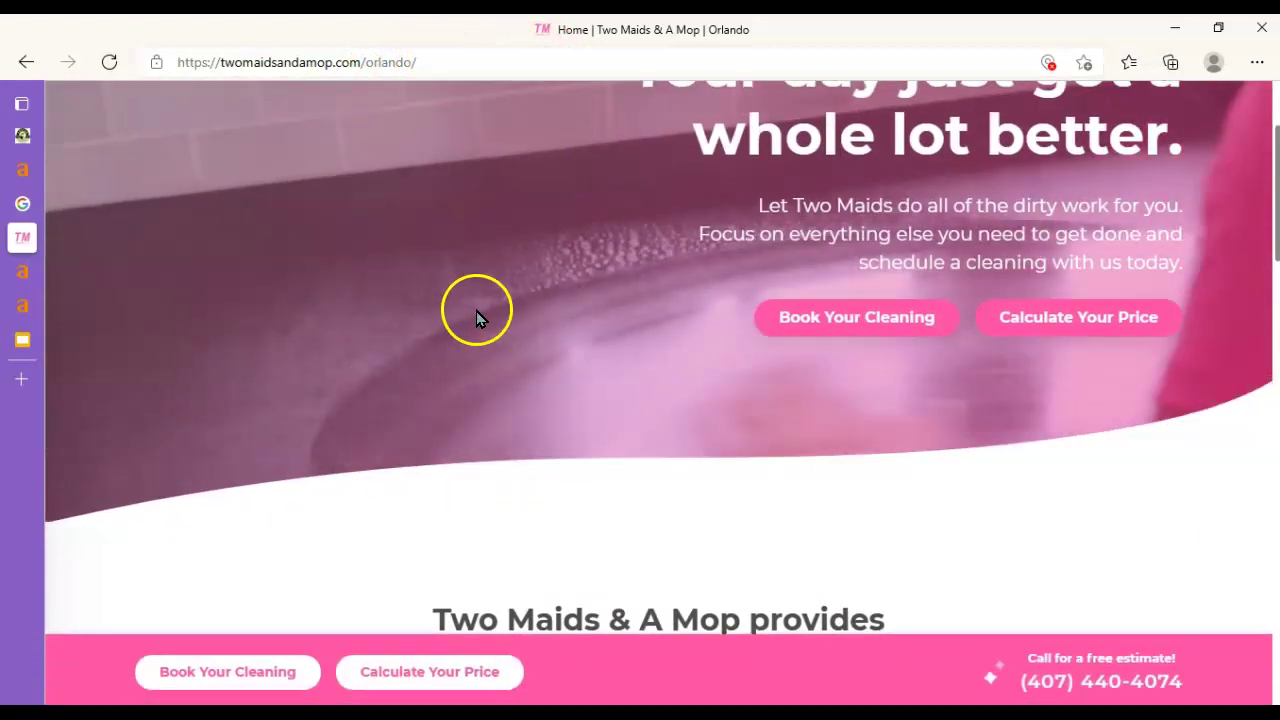
scroll(757, 366, up, 2)
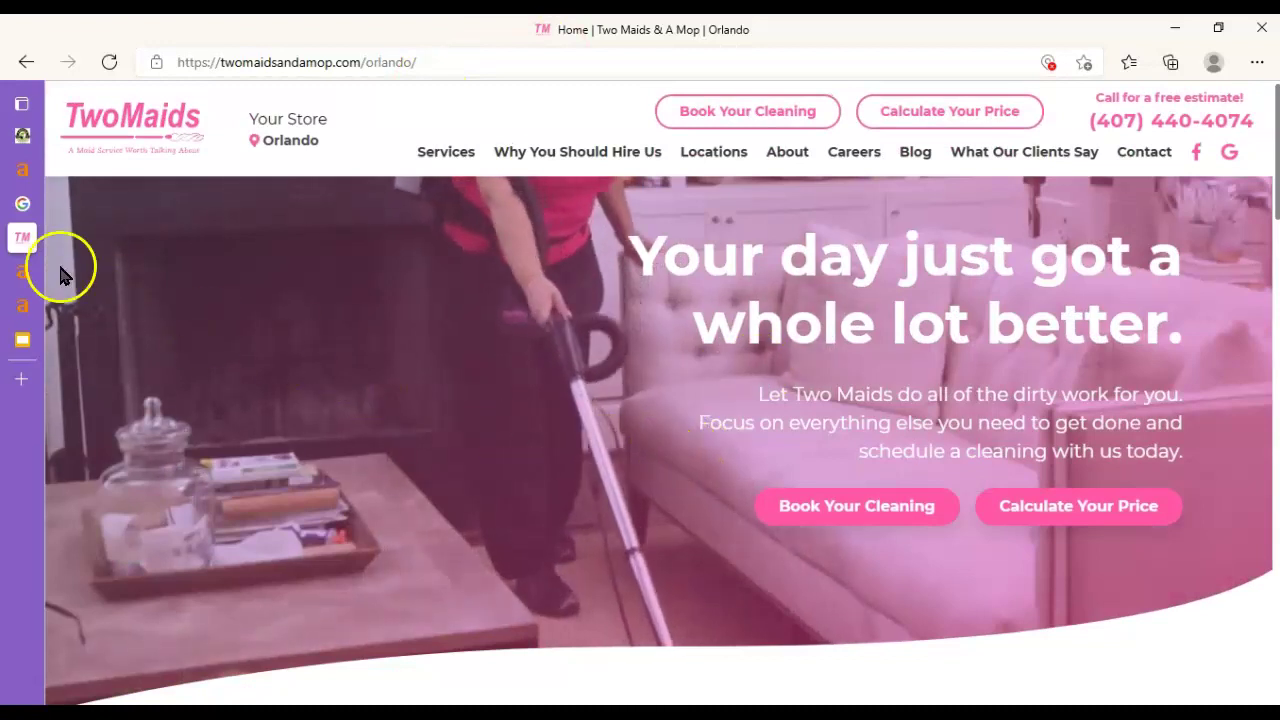
Glance at the cleaning services orlando Google results, then return to the Two Maids site.
click(40, 198)
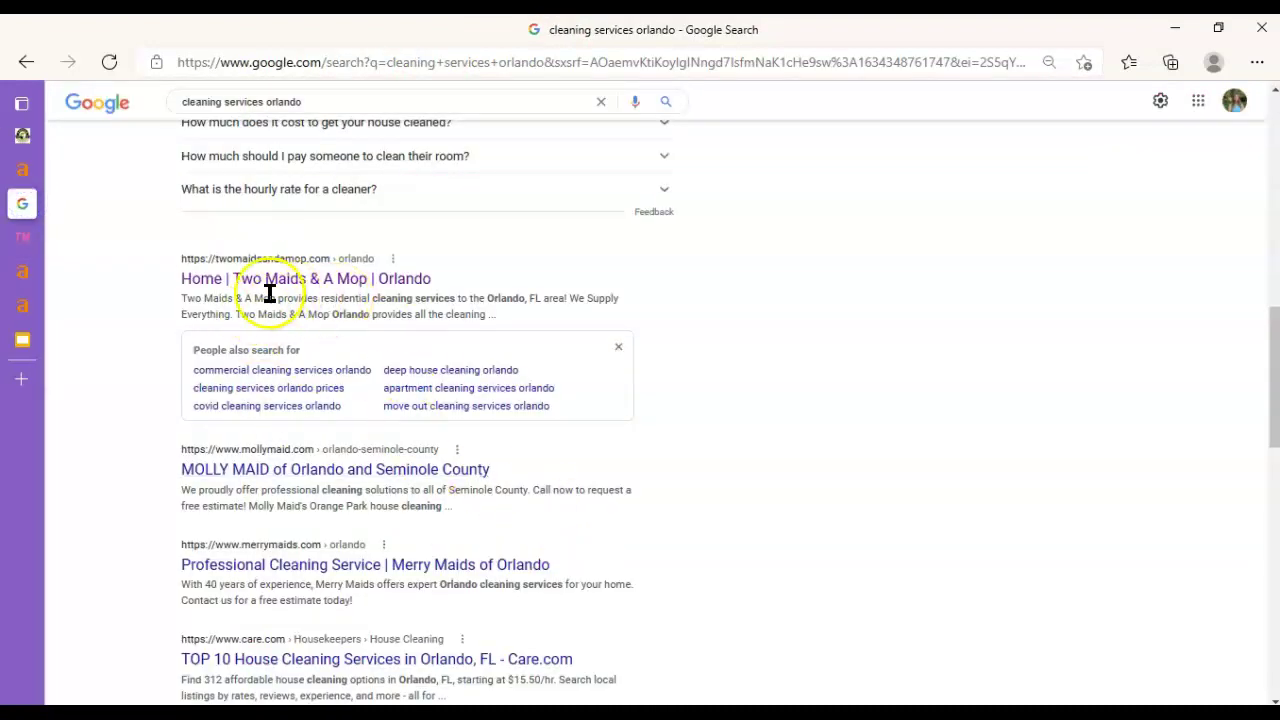
click(22, 238)
scroll(750, 375, down, 3)
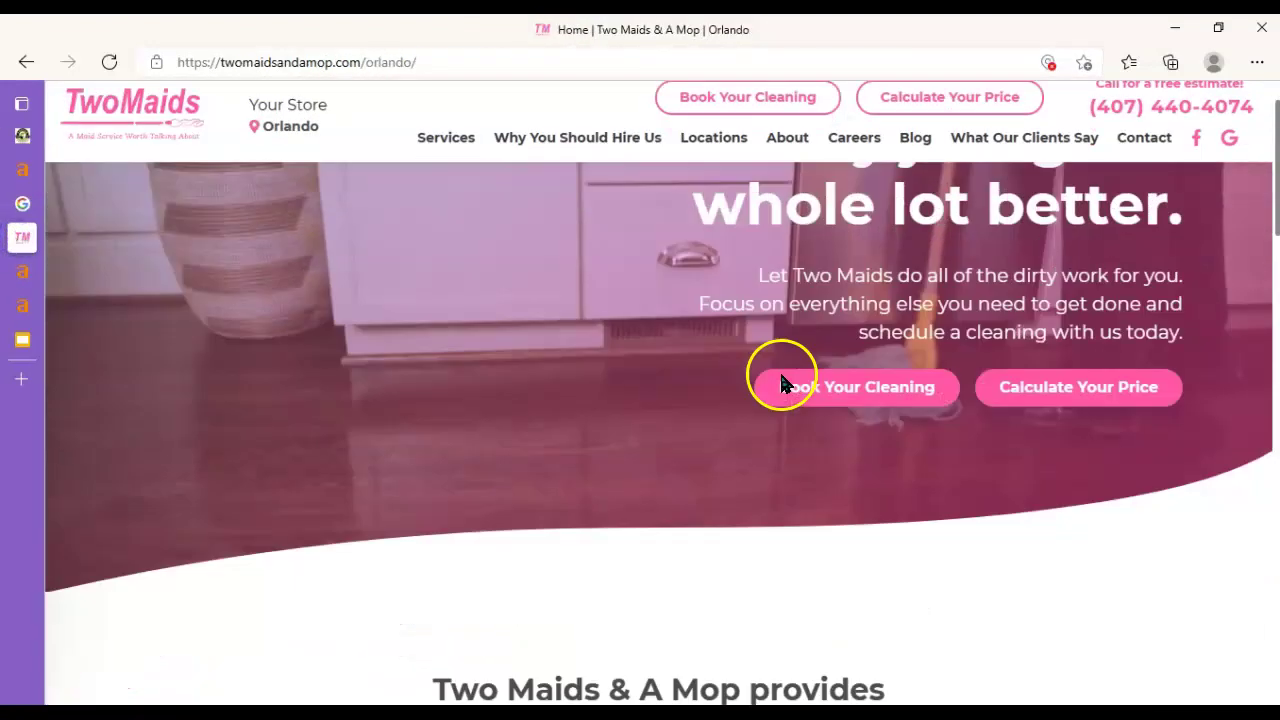
scroll(780, 383, down, 7)
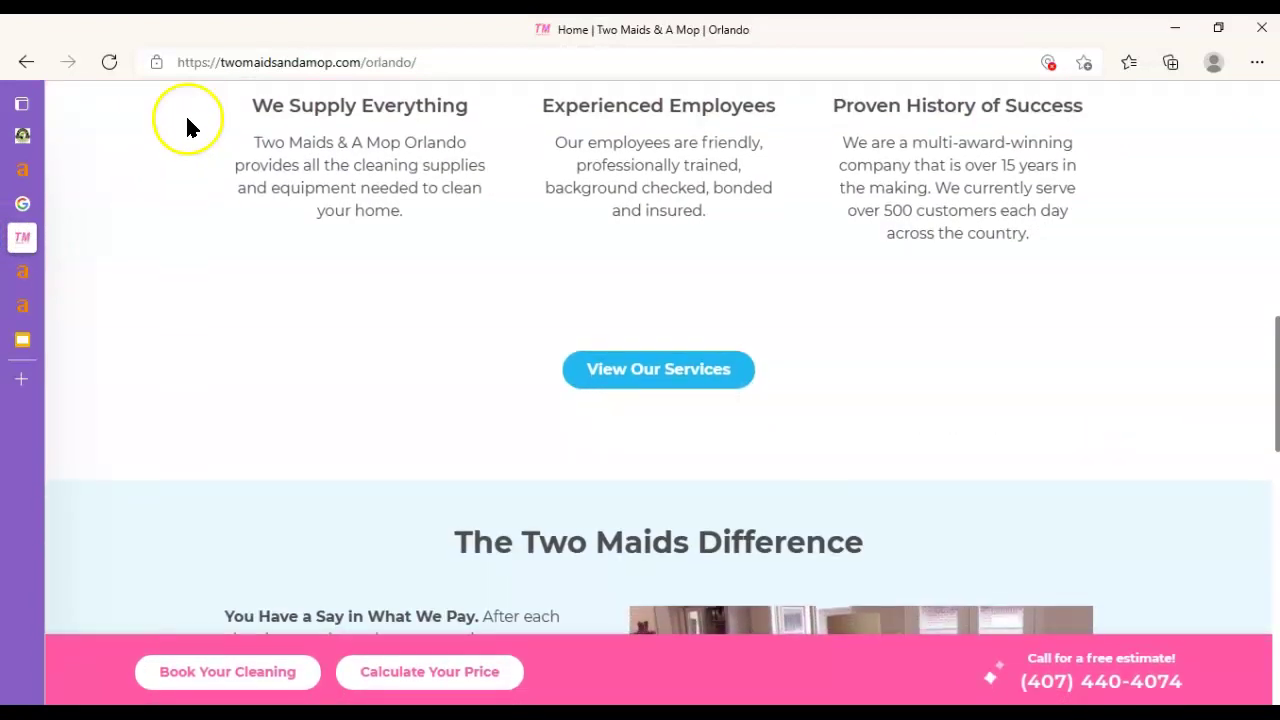
Select passages of Orlando home page text while scrolling to the Two Maids Difference section.
drag(229, 137, 614, 209)
scroll(409, 400, down, 5)
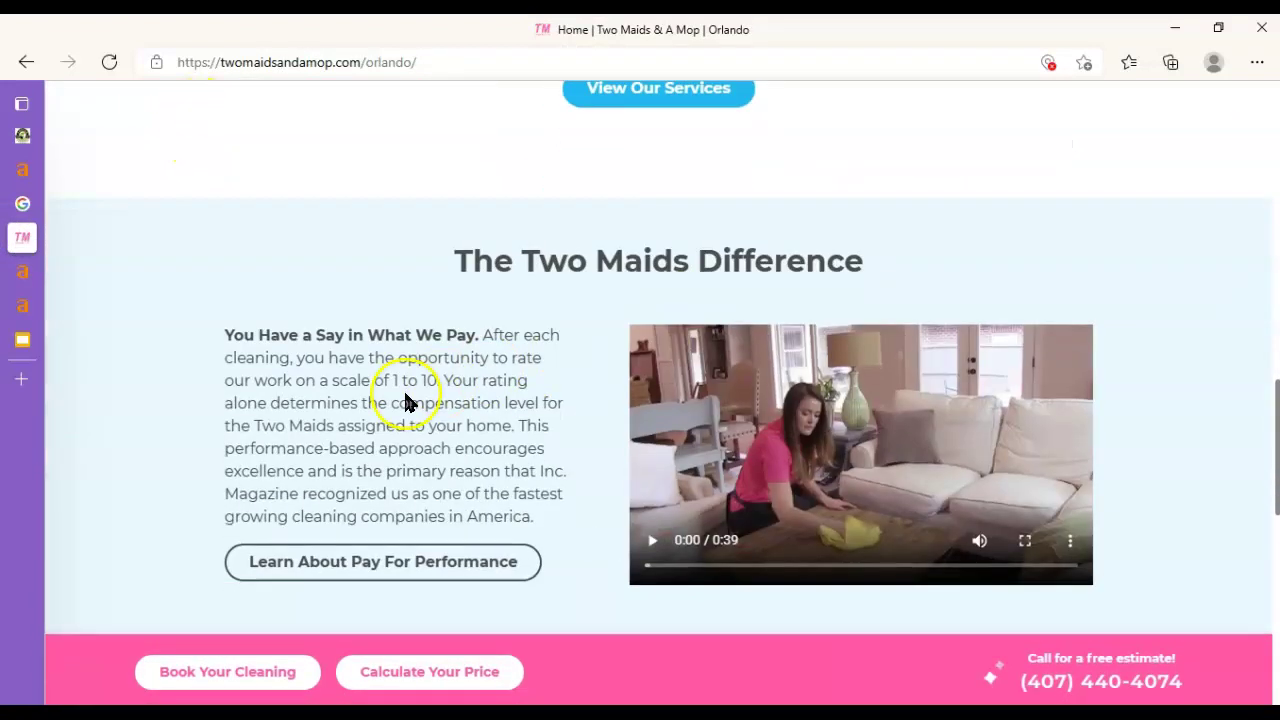
drag(227, 138, 556, 328)
scroll(789, 410, down, 10)
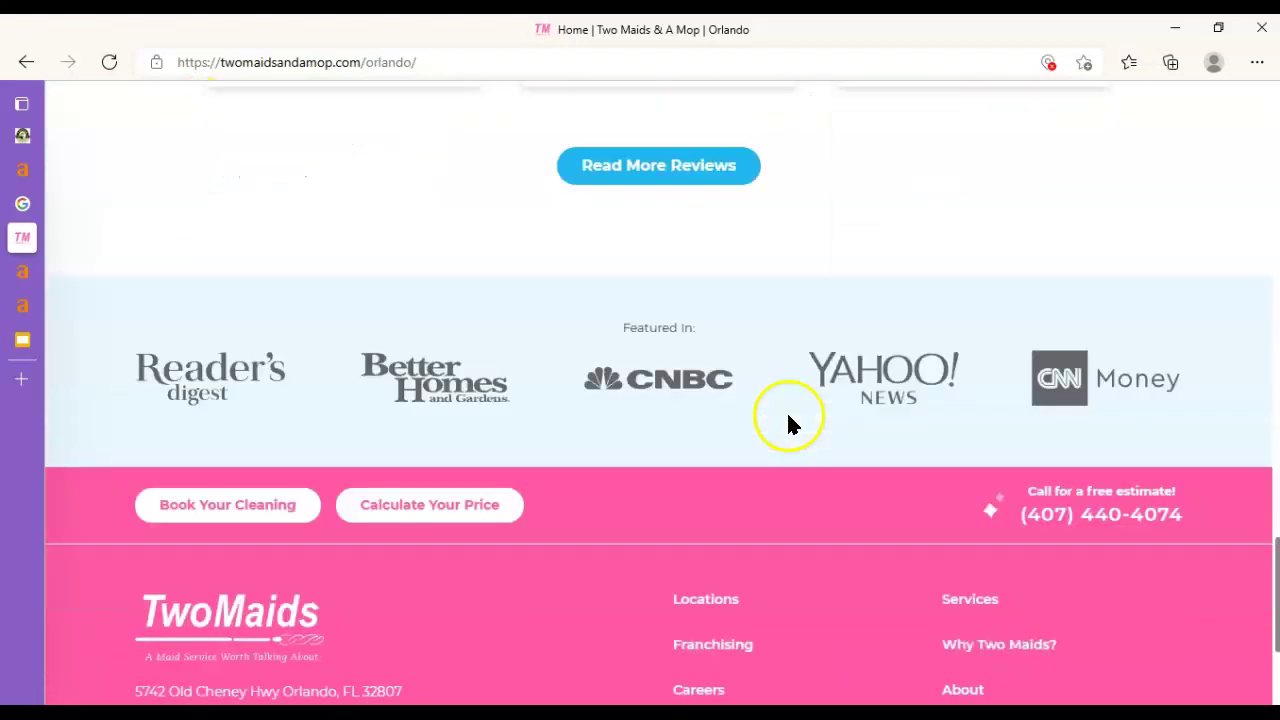
scroll(678, 515, up, 10)
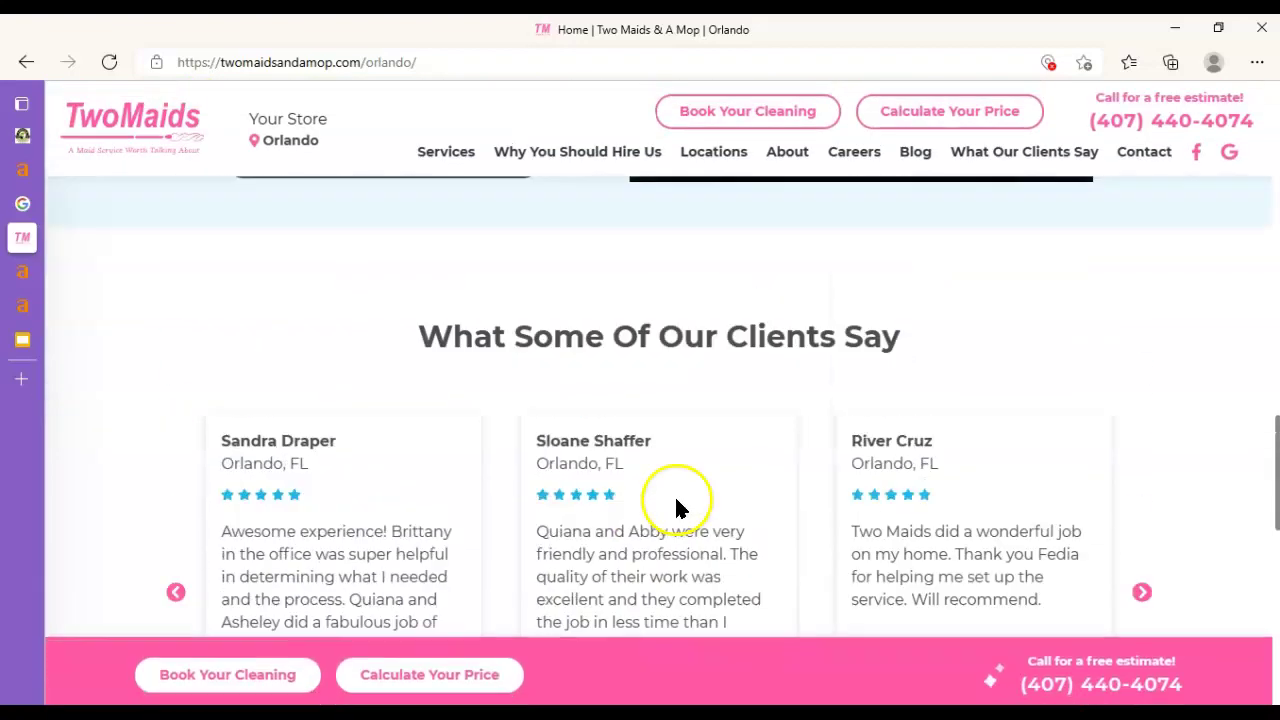
scroll(676, 500, up, 10)
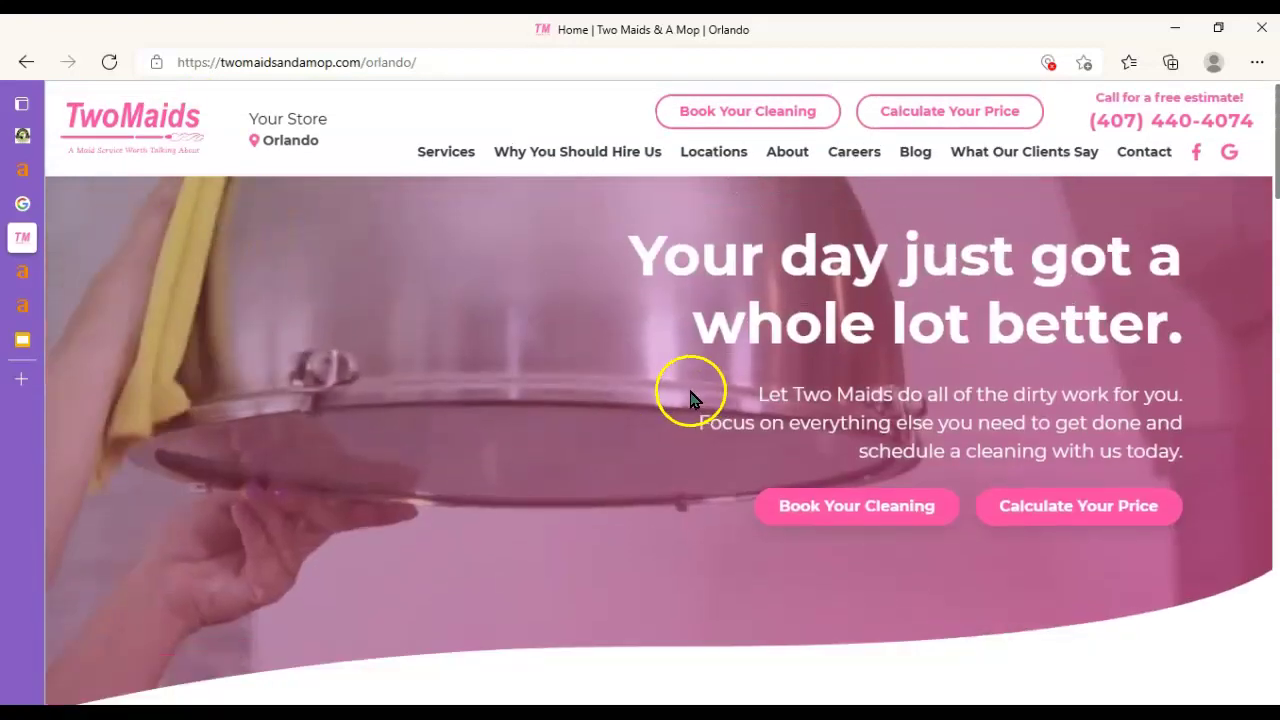
scroll(470, 390, down, 3)
scroll(520, 370, down, 4)
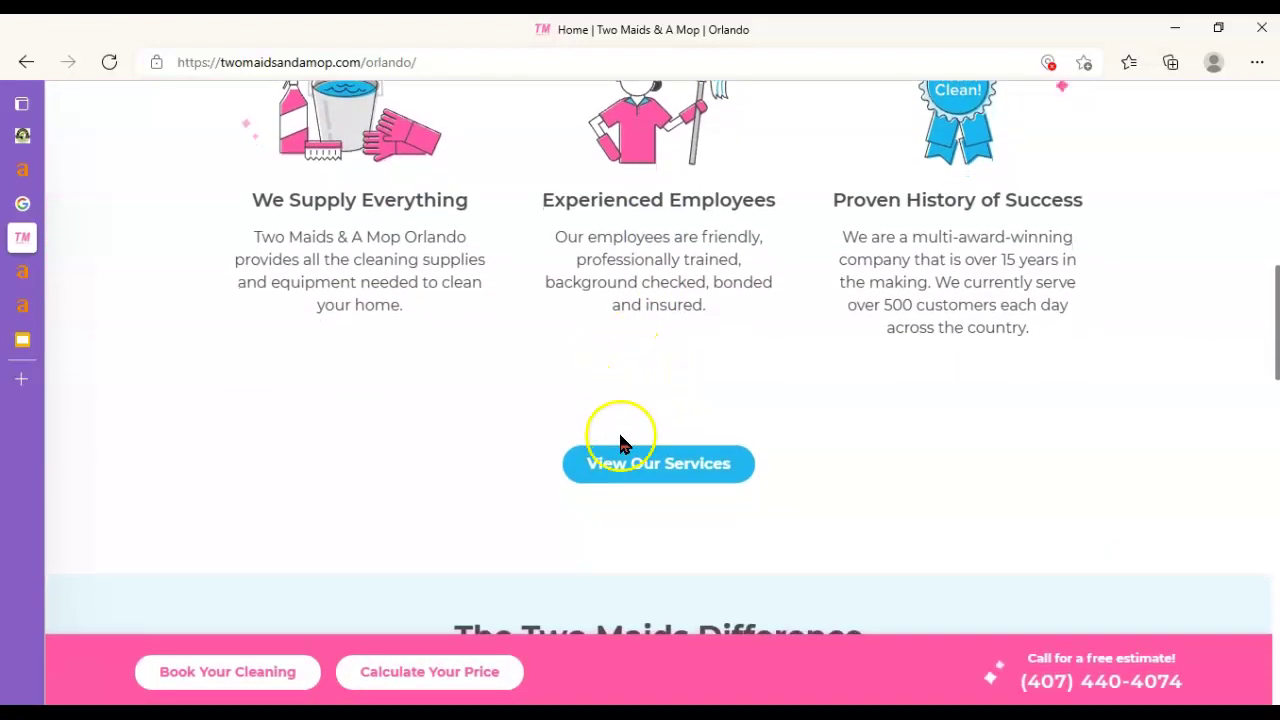
scroll(700, 460, down, 3)
scroll(677, 470, down, 3)
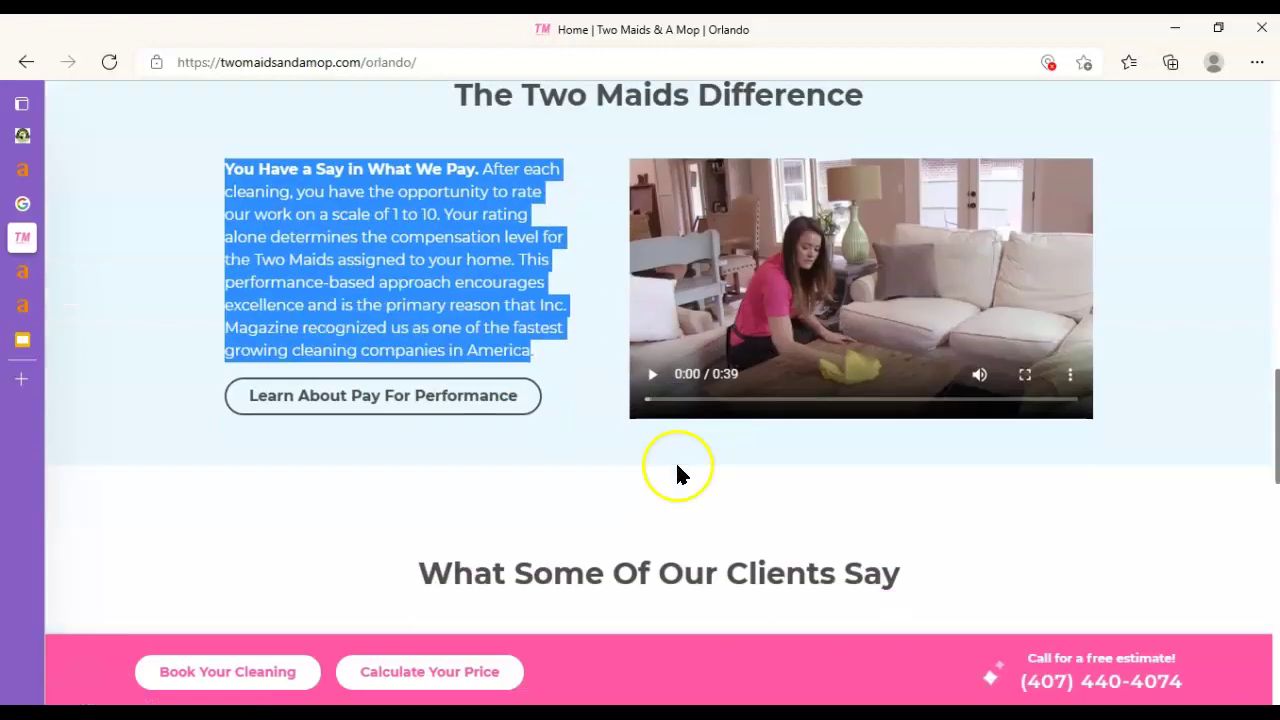
Copy the link of the Two Maids cleaning video.
scroll(686, 459, up, 1)
right_click(918, 300)
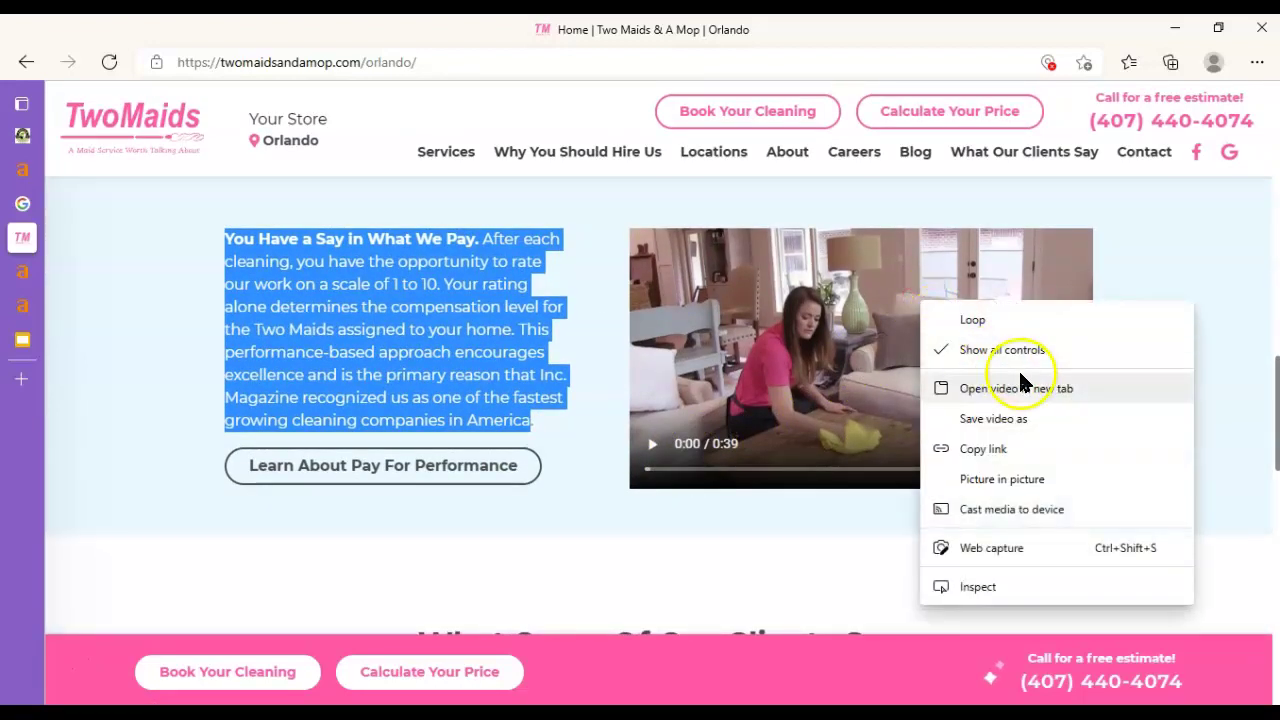
click(1017, 447)
Start saving the cleaning video, cancel it, and switch to the Ahrefs Orlando page overview.
right_click(781, 346)
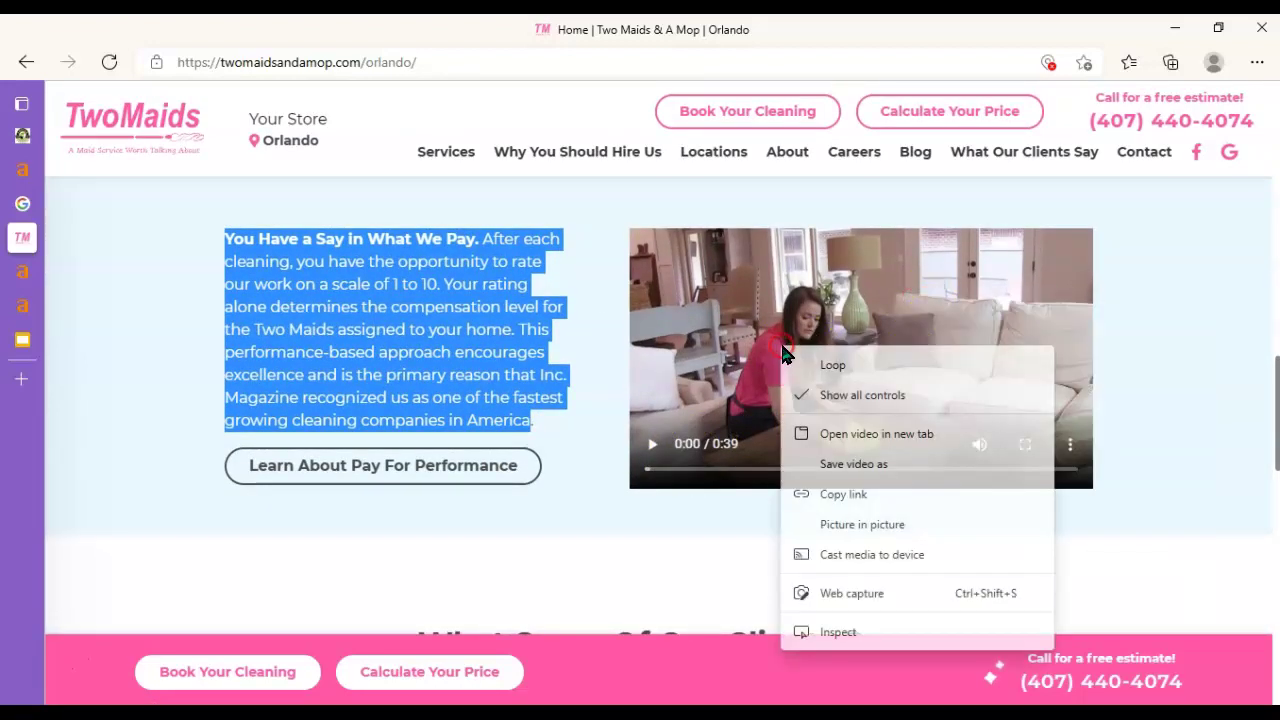
click(855, 464)
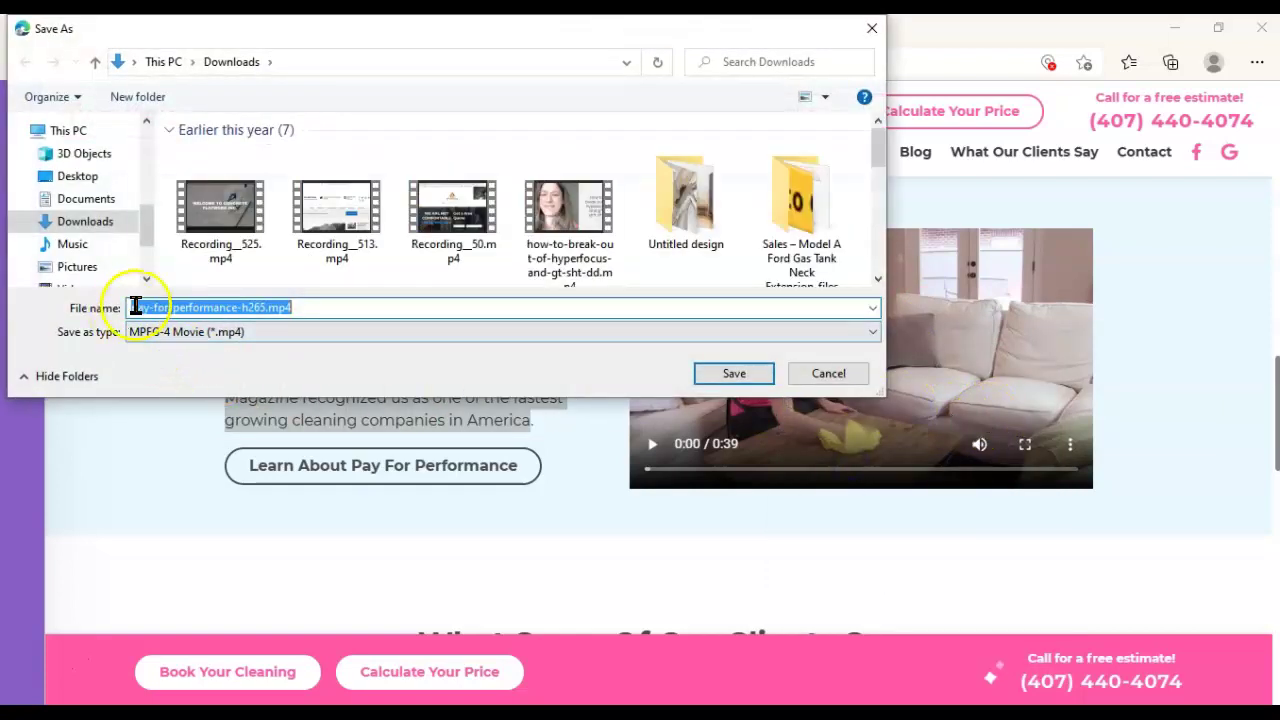
click(135, 307)
click(233, 307)
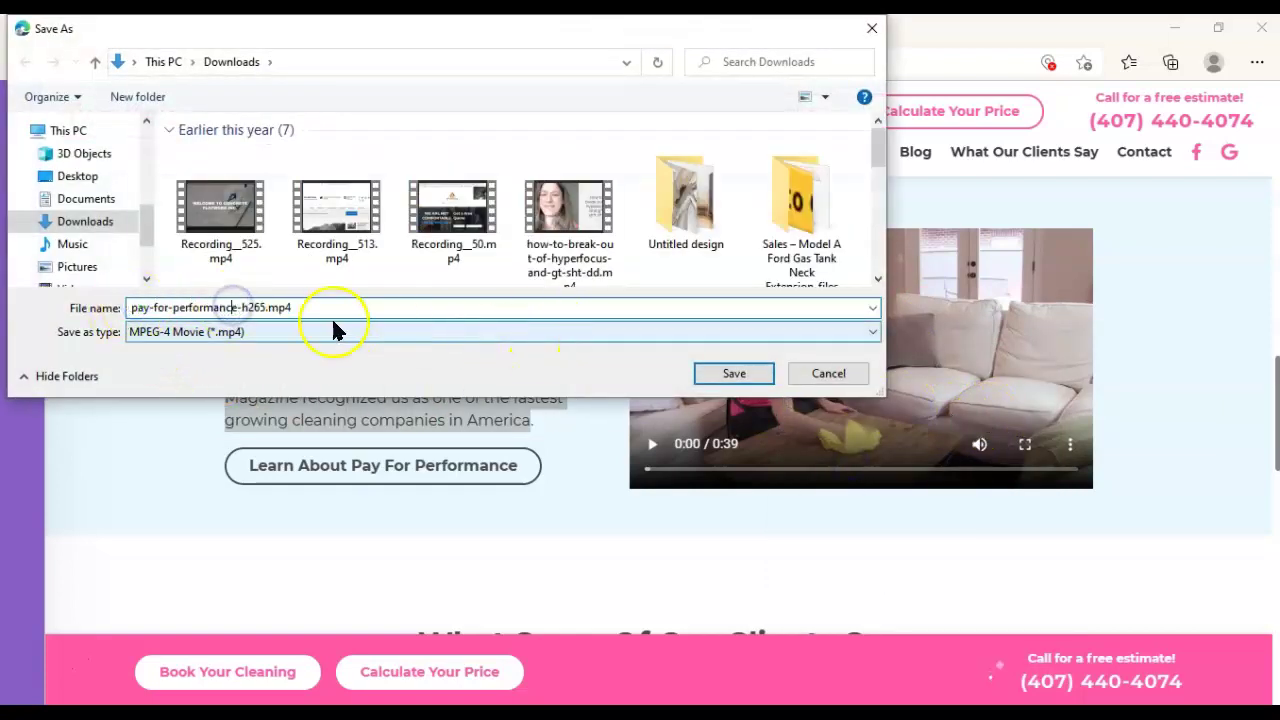
click(845, 380)
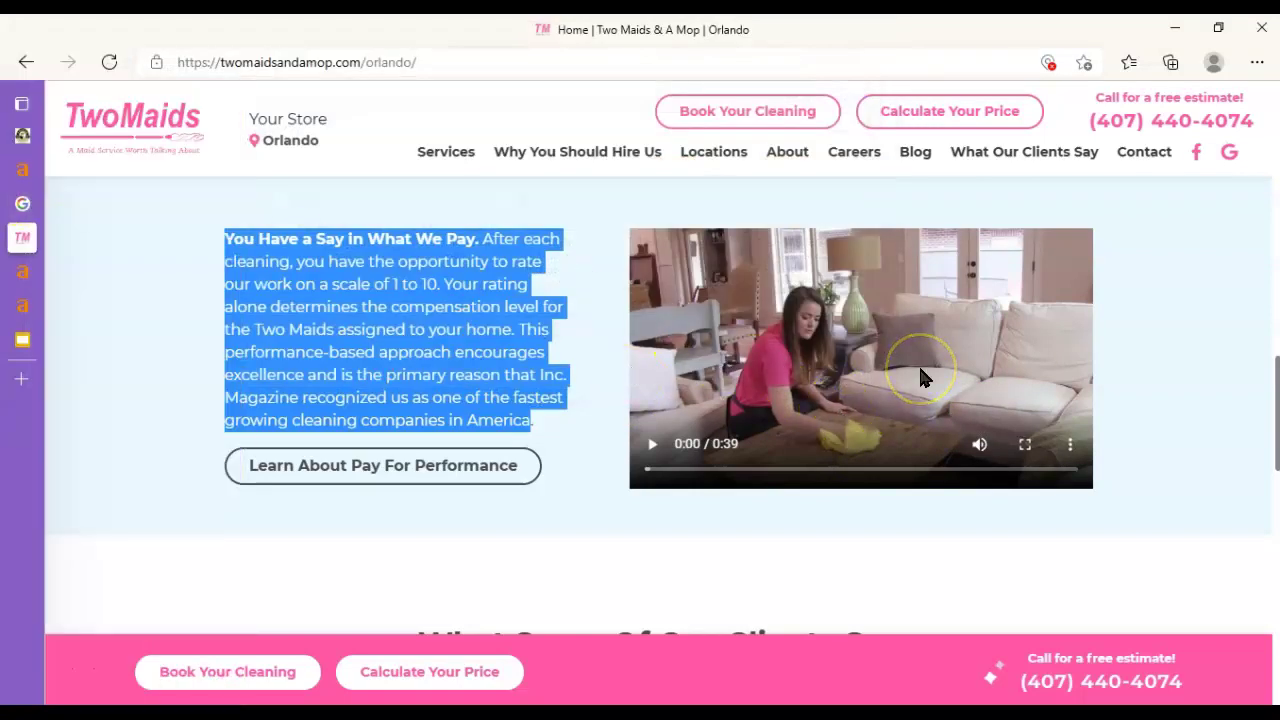
click(1141, 356)
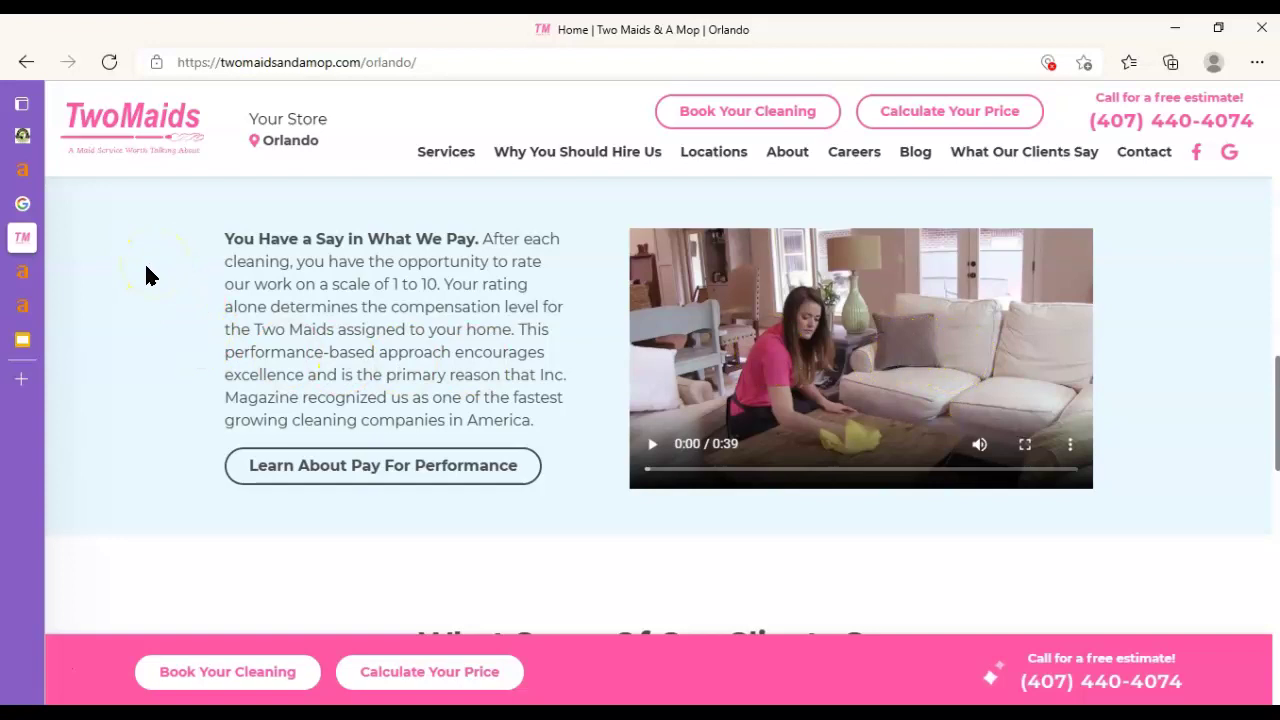
click(30, 269)
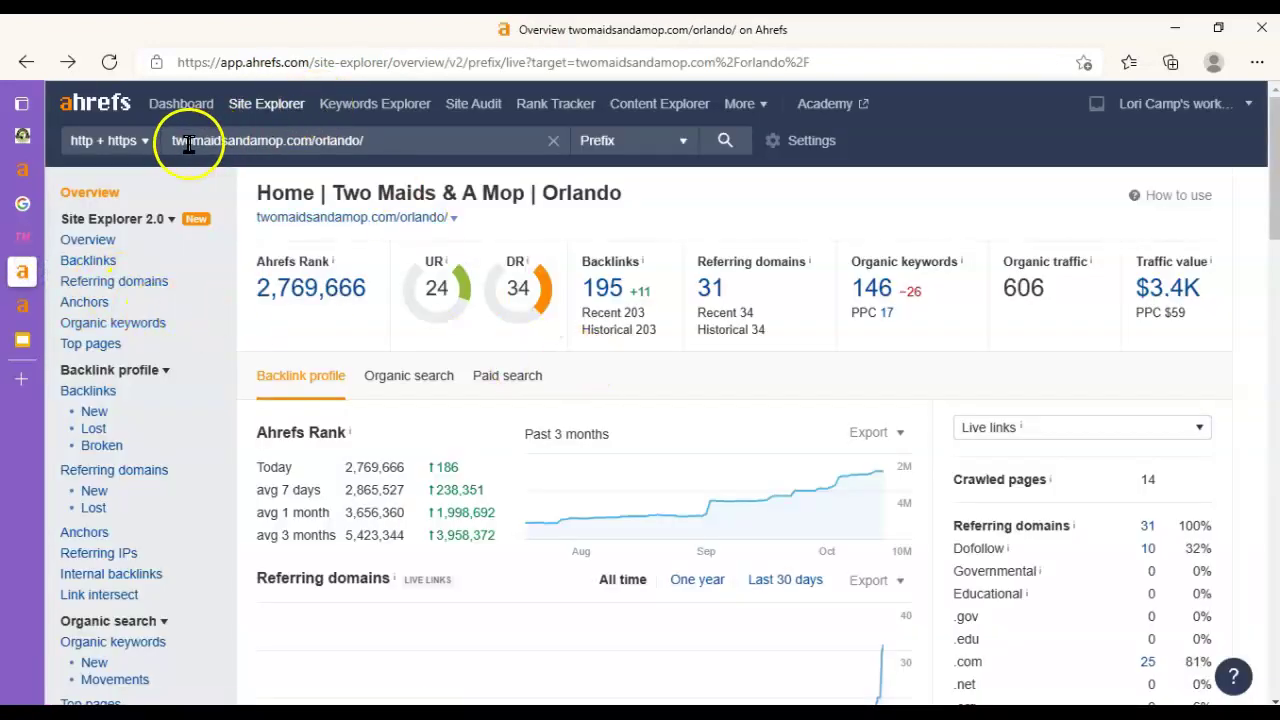
Review twomaidsandamop.com/orlando/'s UR 24 and DR 34, then open its 31 referring domains.
click(397, 140)
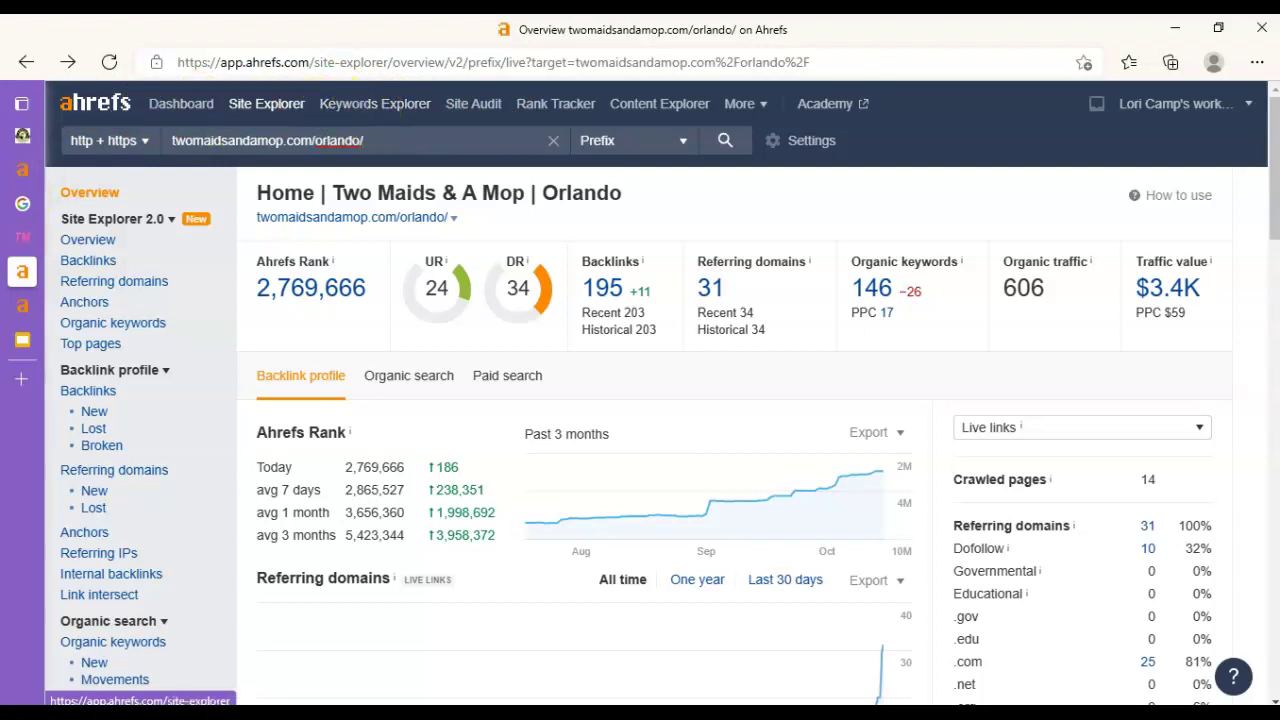
mouse_move(28, 200)
click(80, 169)
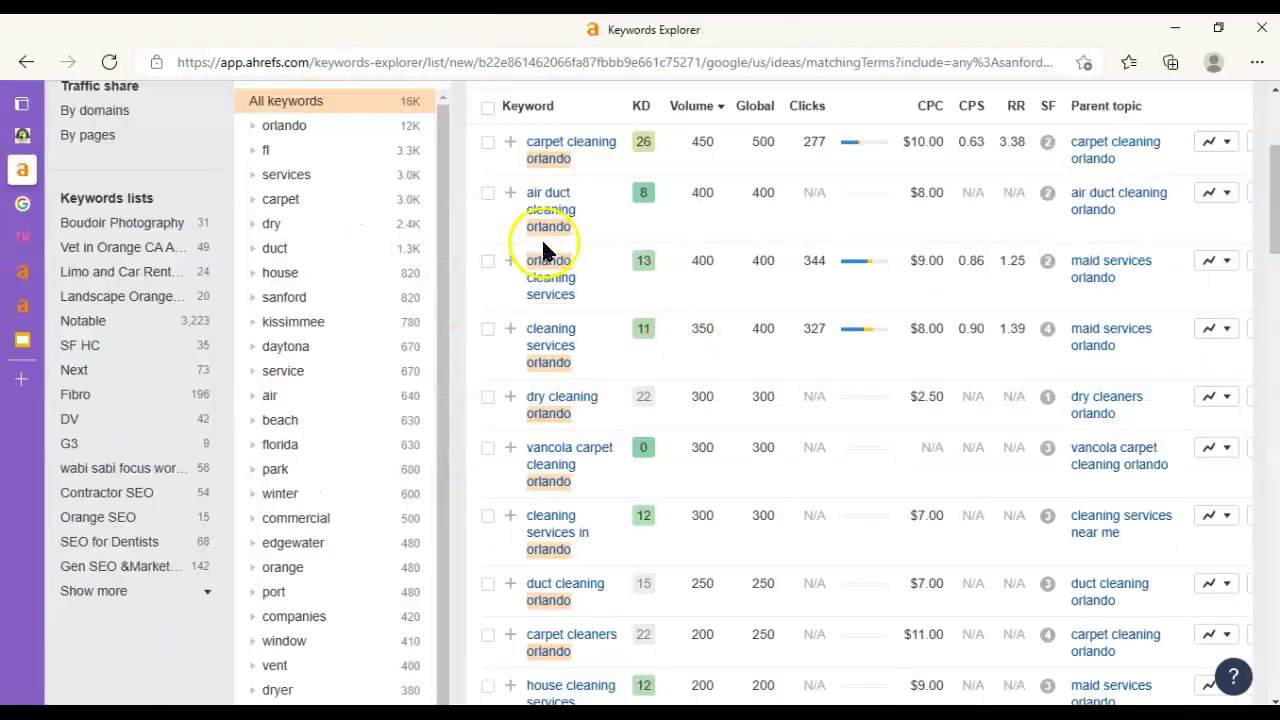
click(28, 272)
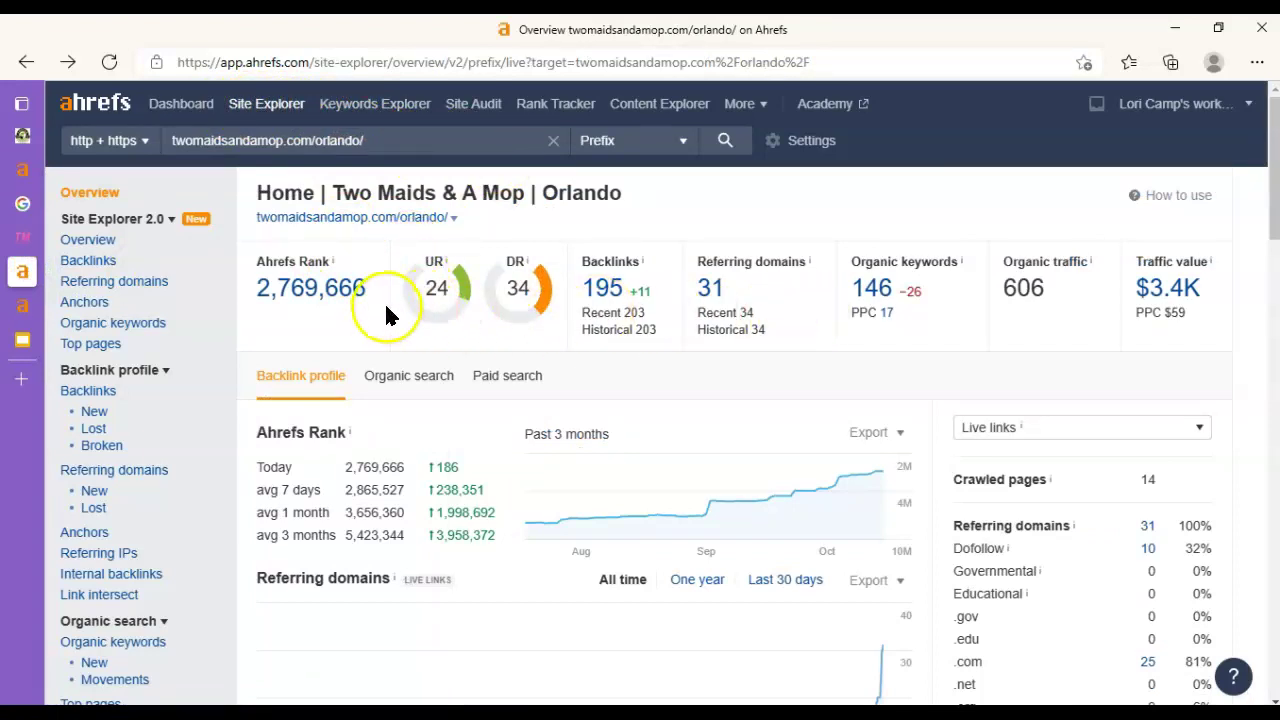
click(438, 308)
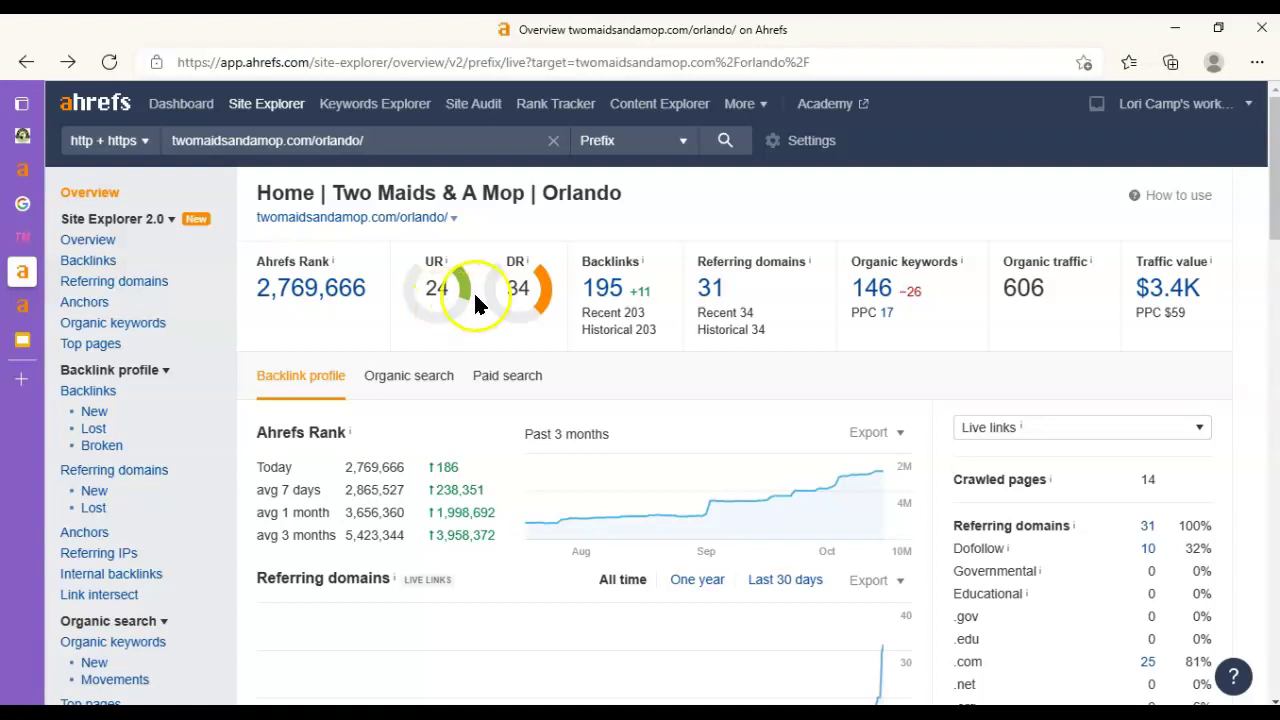
click(516, 306)
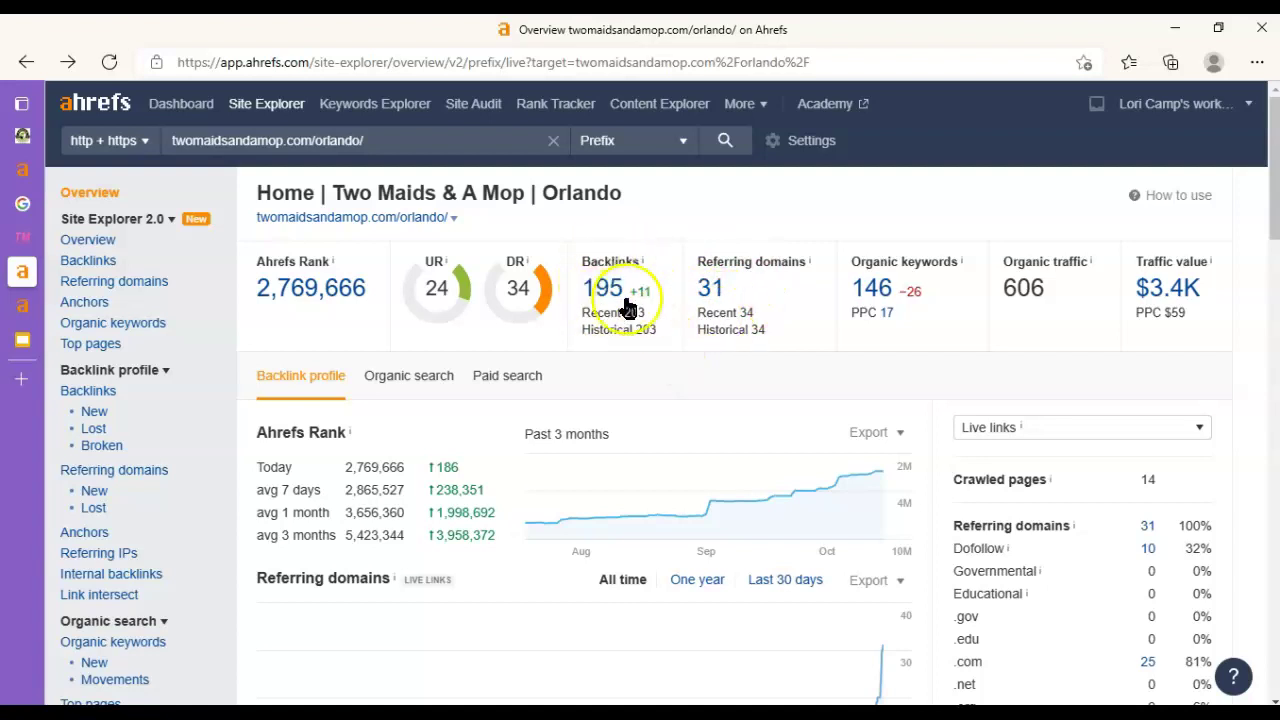
click(707, 289)
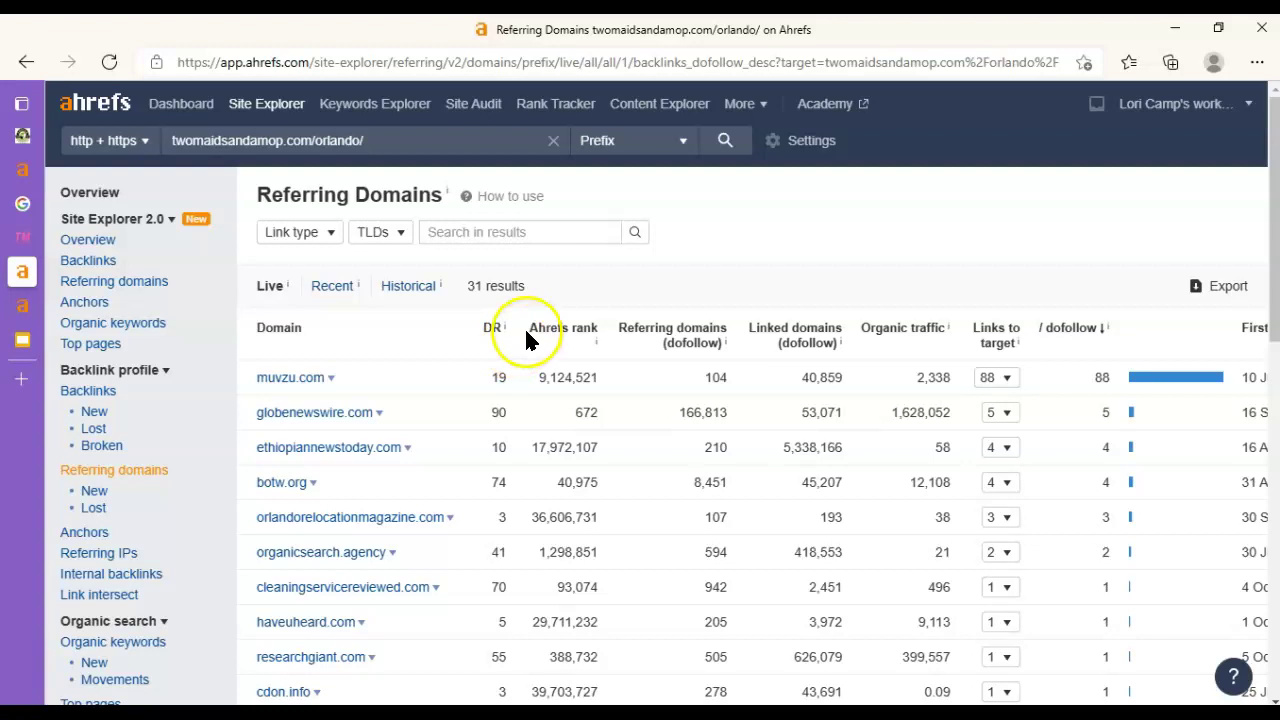
Scroll the referring domains and highlight cleaningservicereviewed.com's DR of 70.
scroll(535, 360, down, 1)
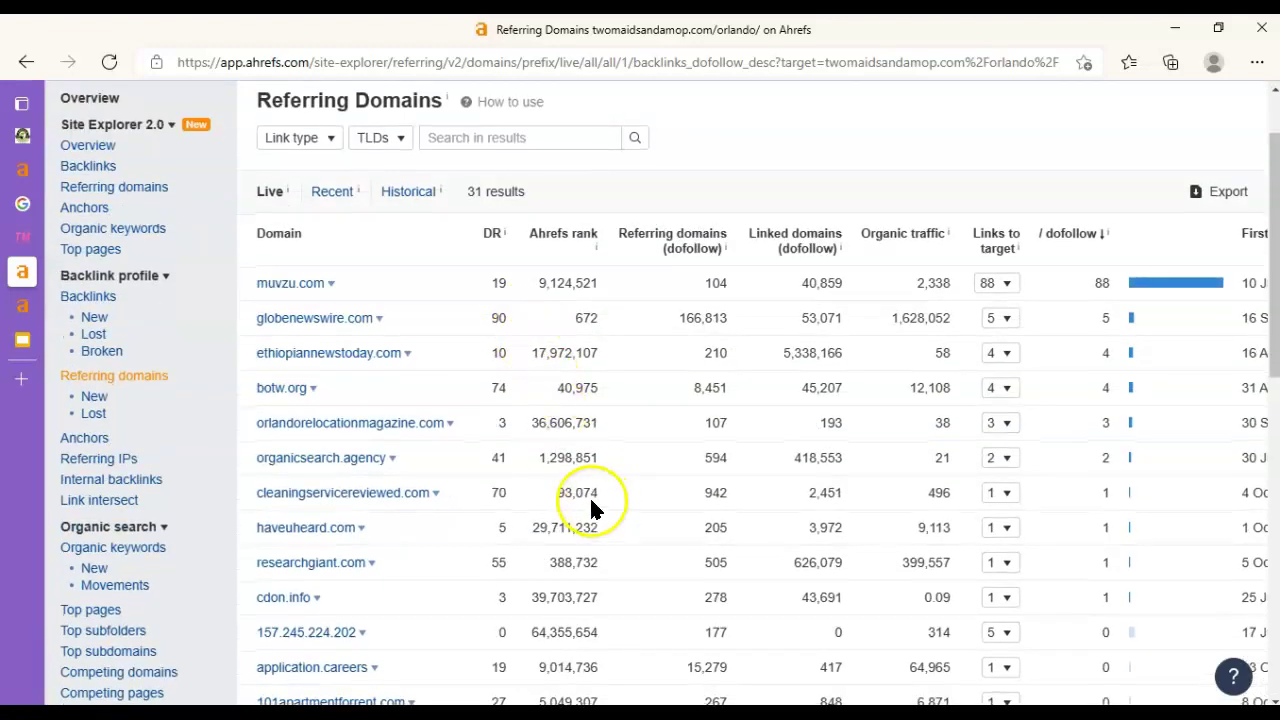
scroll(490, 470, down, 1)
scroll(490, 470, down, 1)
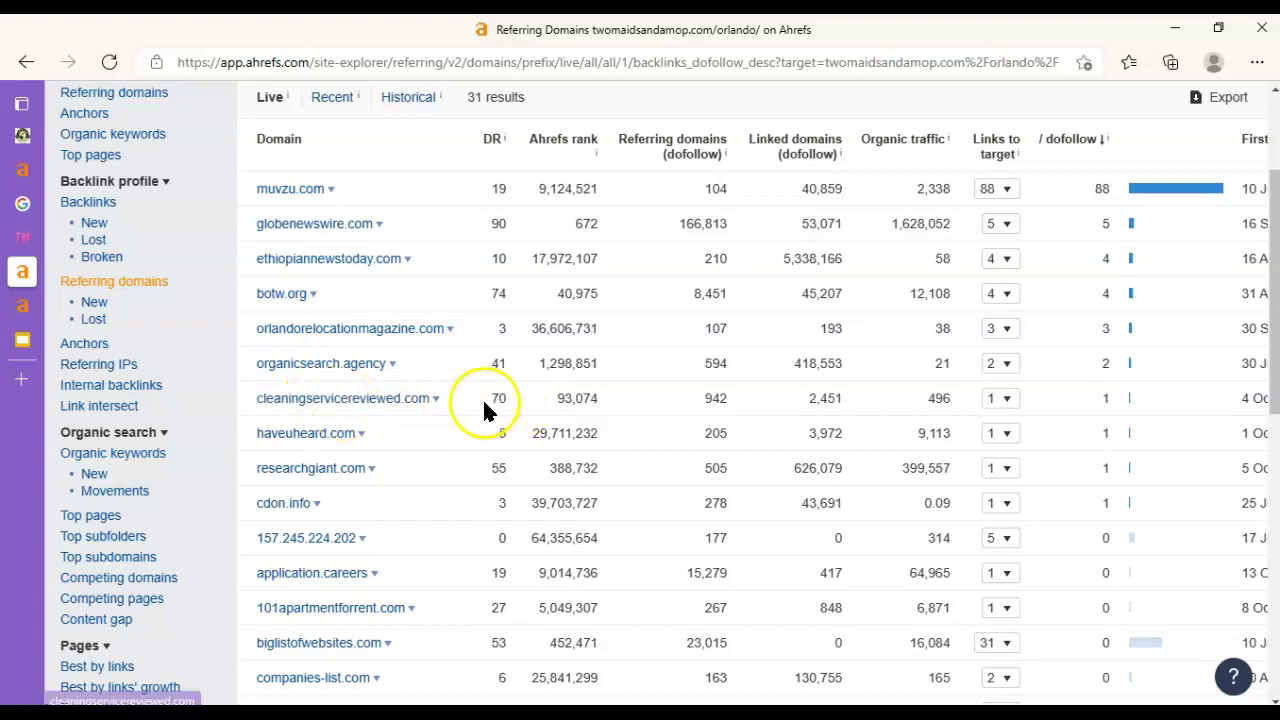
drag(484, 403, 510, 408)
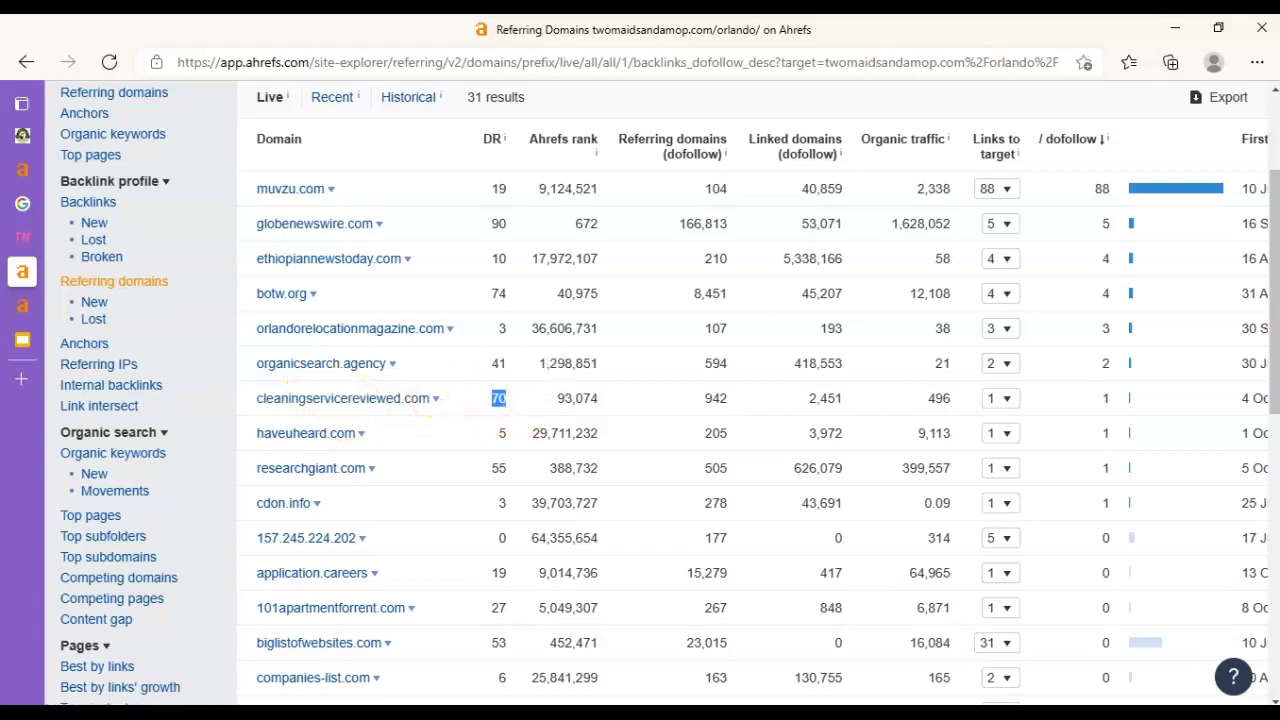
Check Toucan Cleaning's Ahrefs Rank, UR and DR on its overview, then return to the competitor list.
click(22, 170)
click(45, 272)
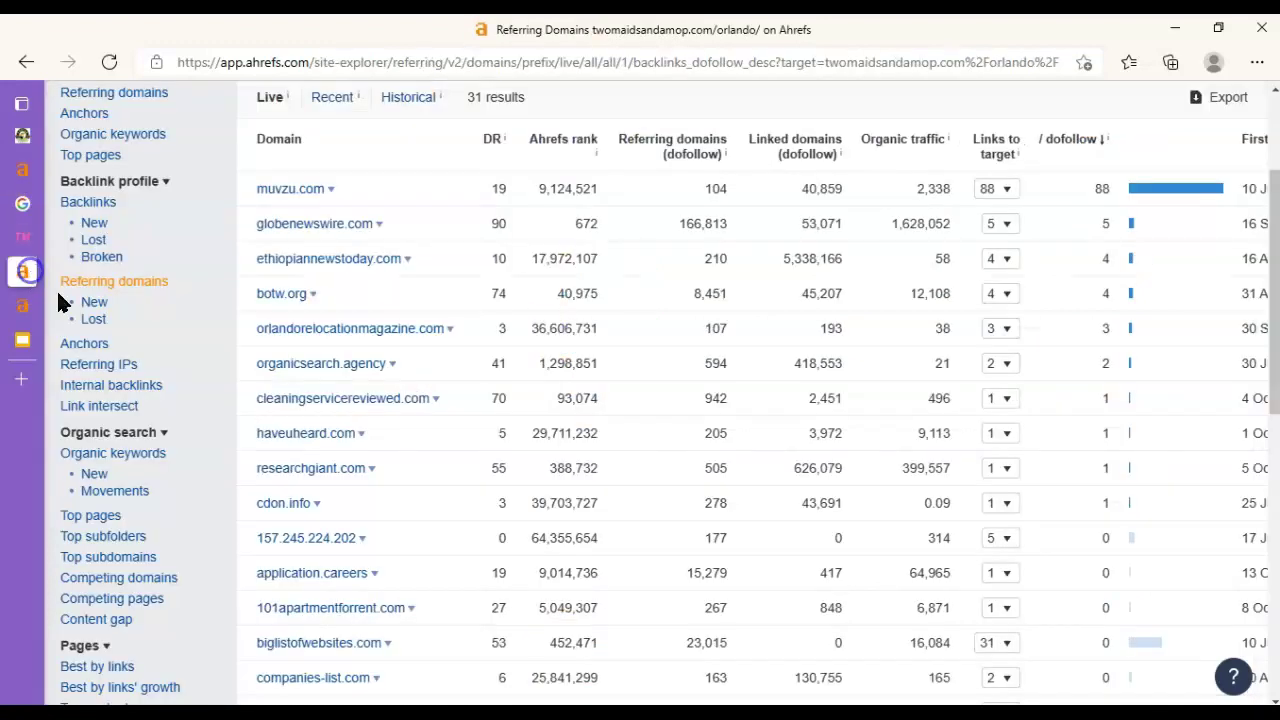
click(30, 310)
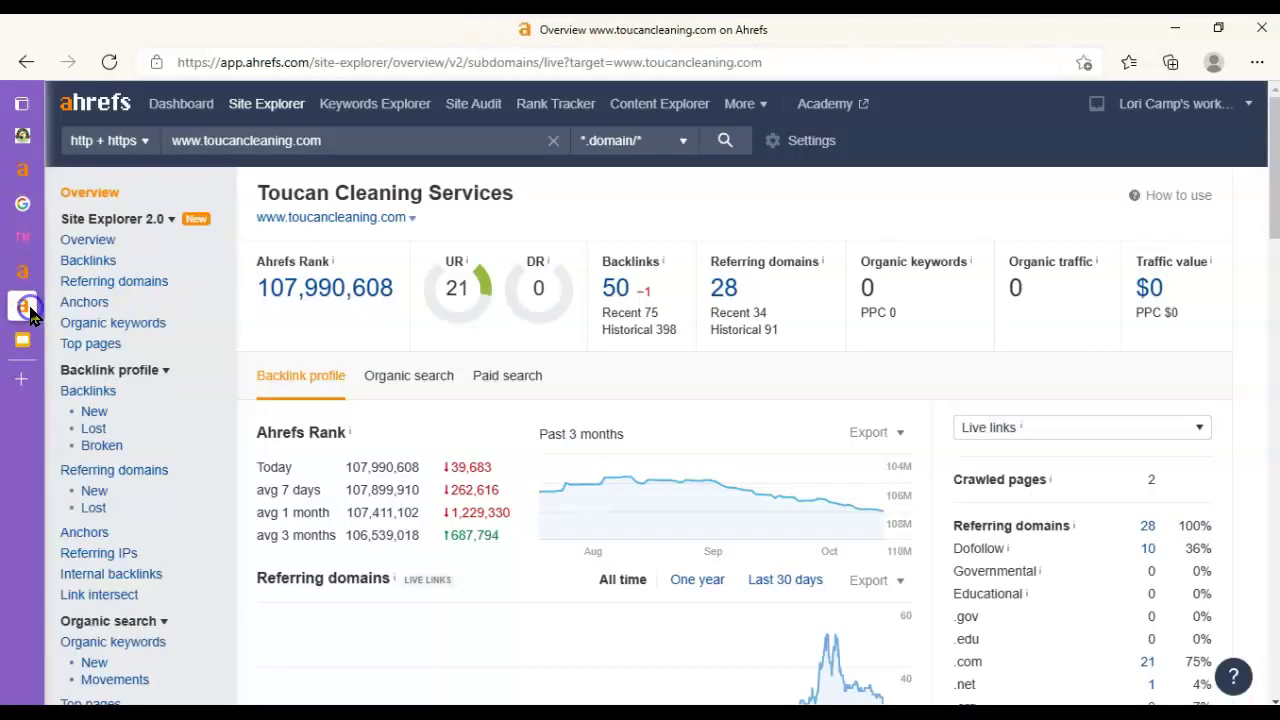
drag(543, 251, 538, 292)
right_click(555, 250)
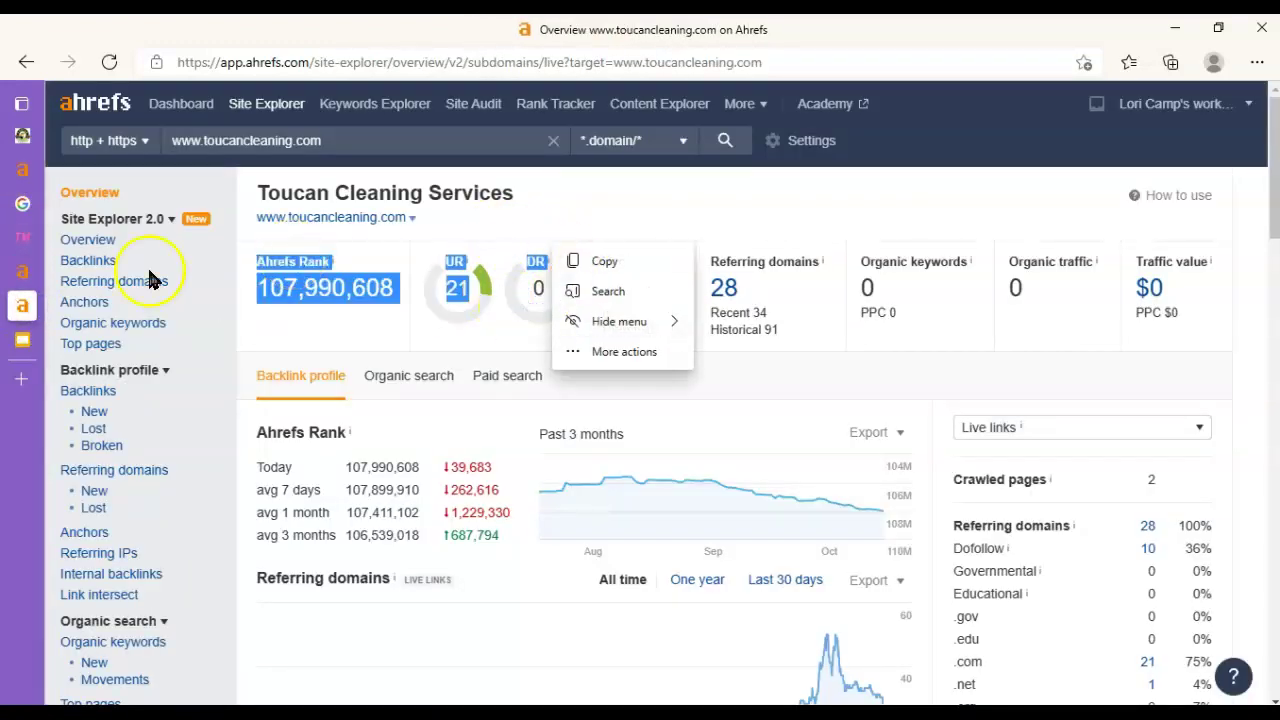
click(23, 274)
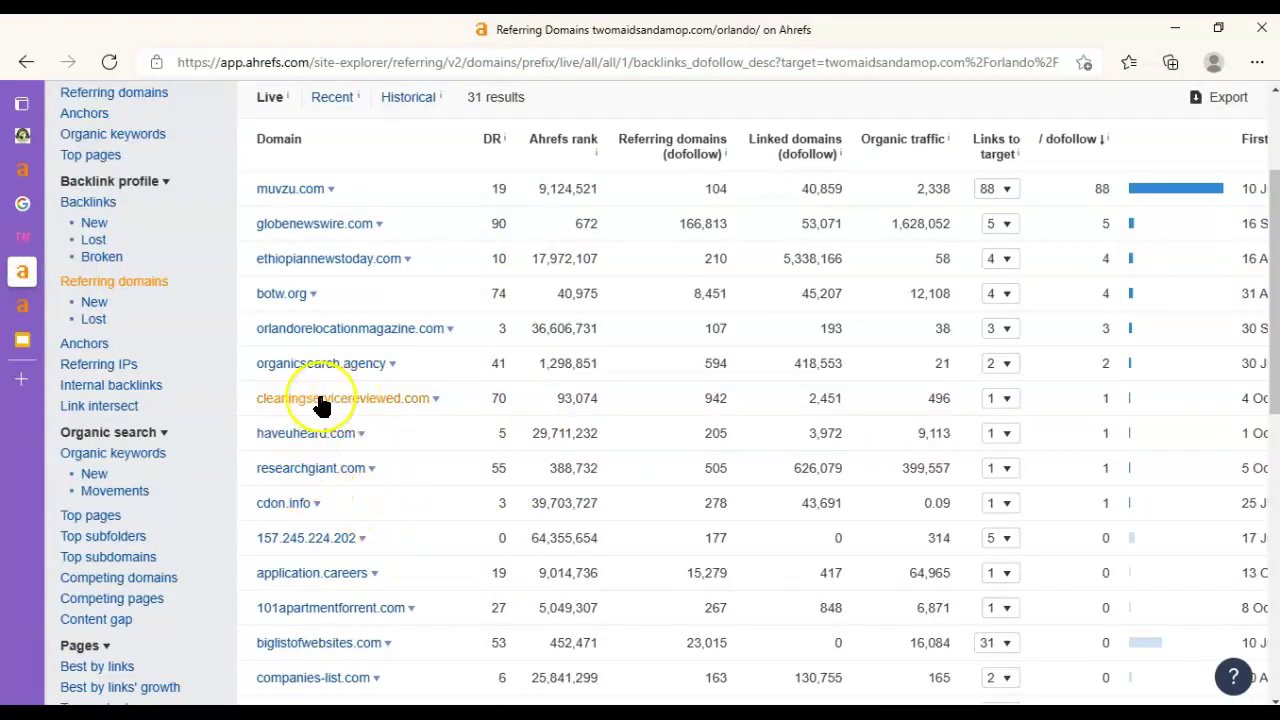
Compare referring-domain DRs: cleaningservicereviewed.com 70, orlandorelocationmagazine.com 3, 157.245.224.202 0.
drag(478, 396, 520, 400)
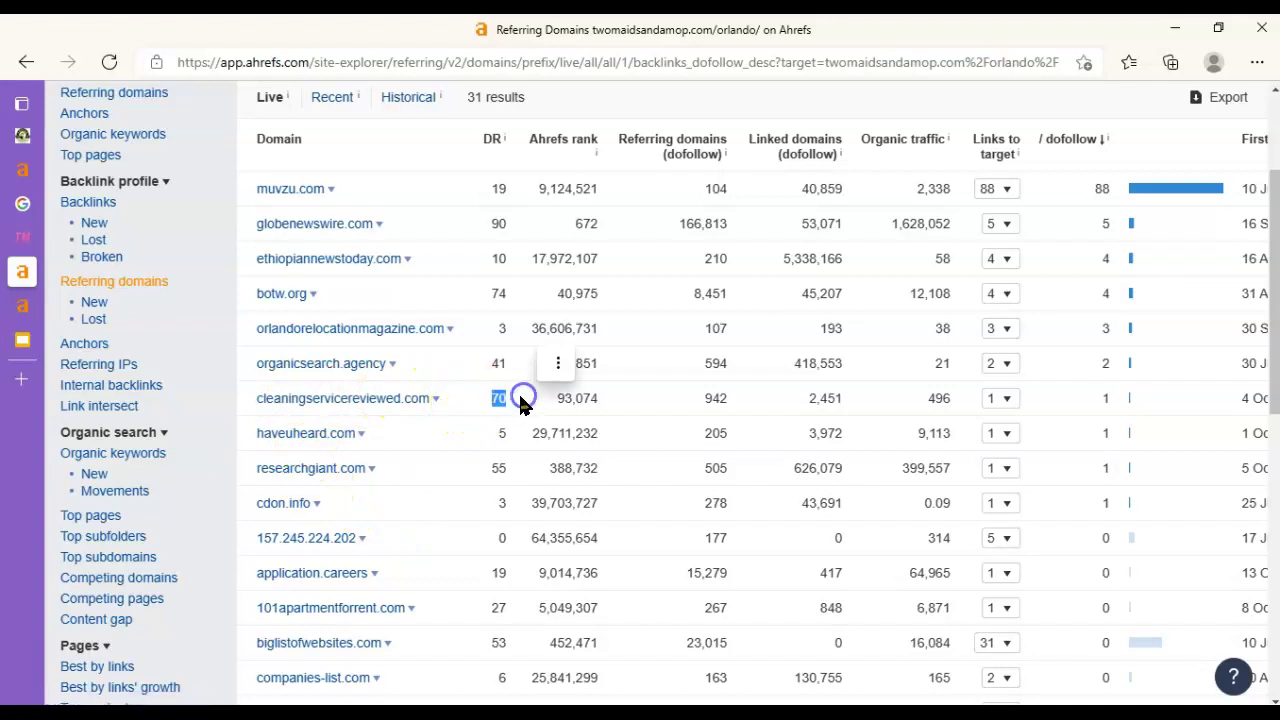
click(465, 401)
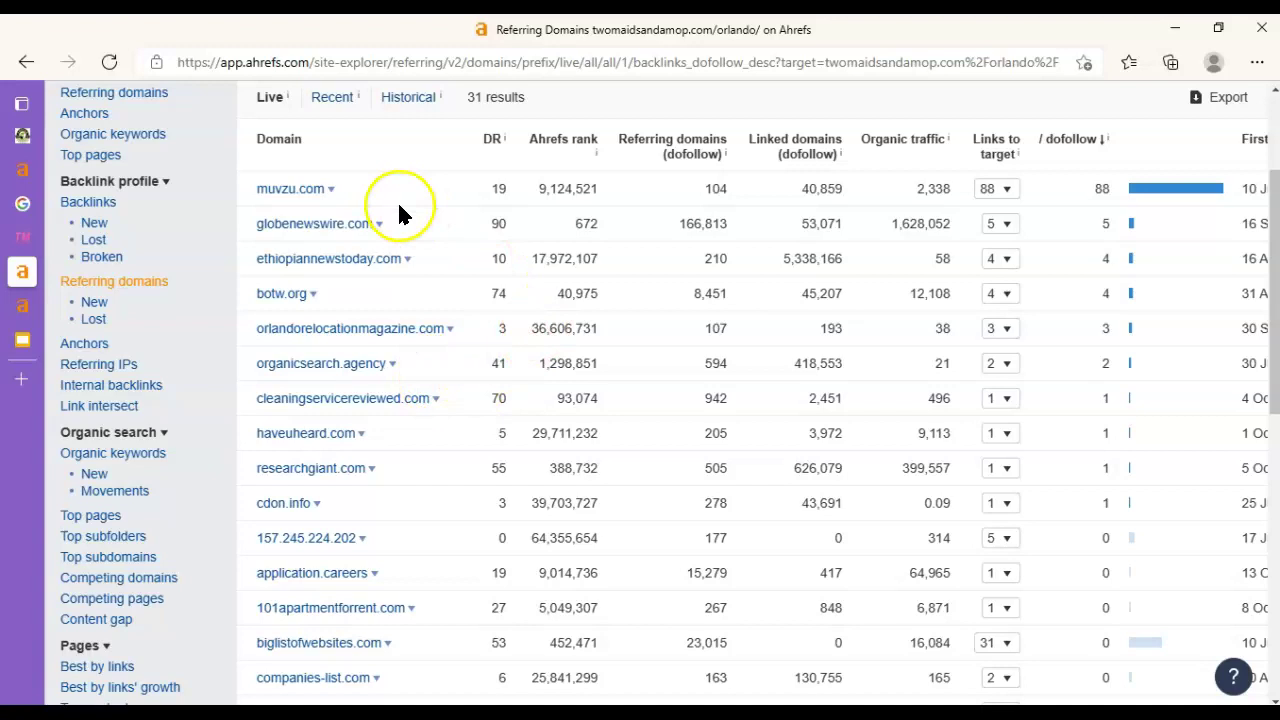
double_click(502, 328)
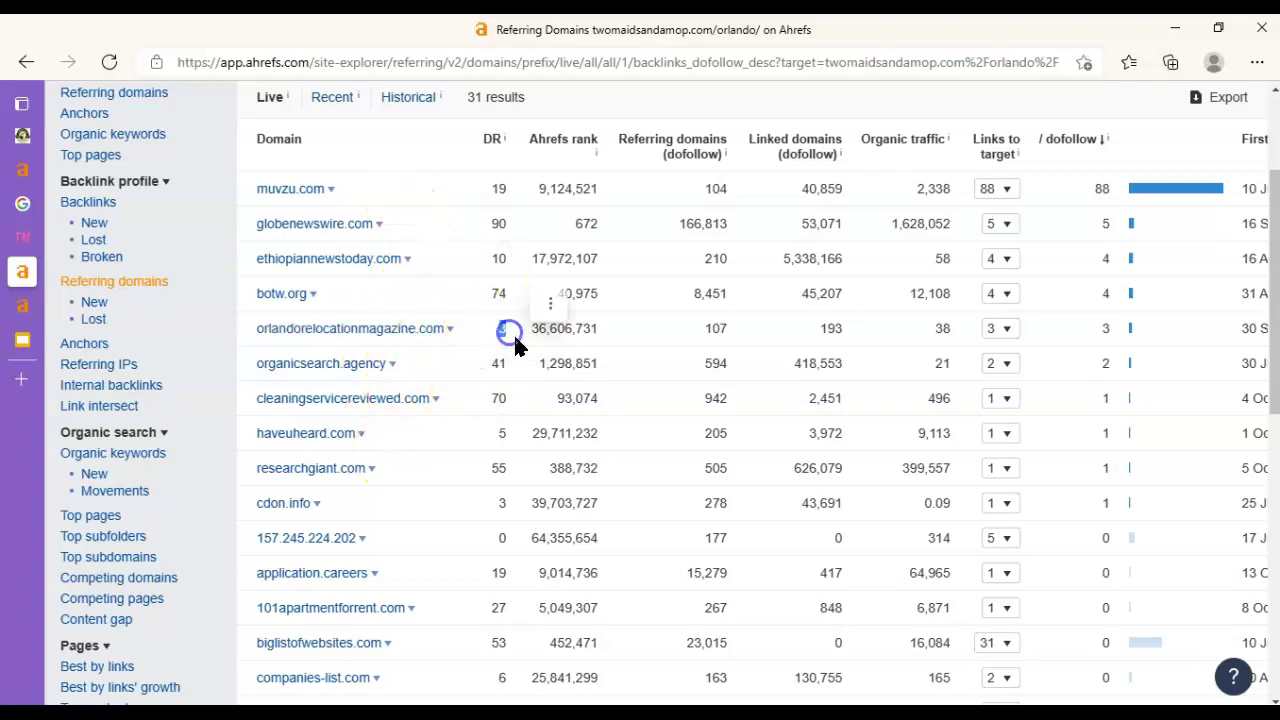
drag(329, 330, 336, 331)
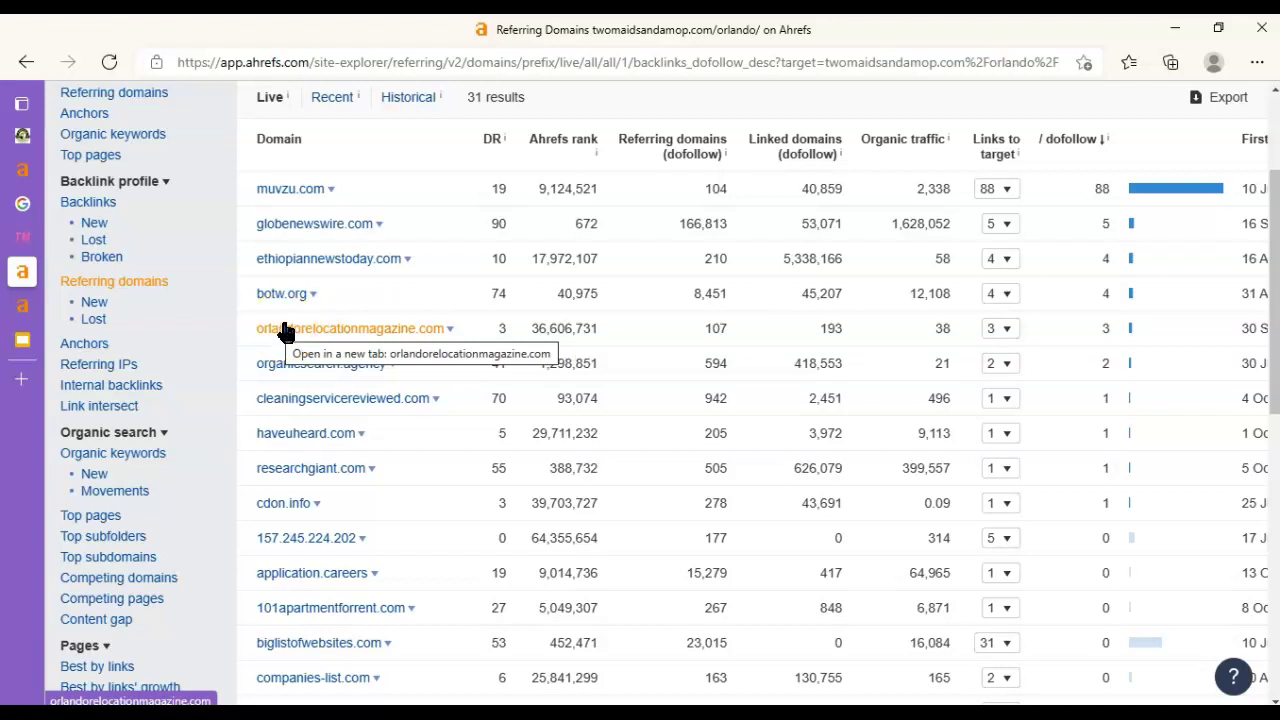
double_click(503, 330)
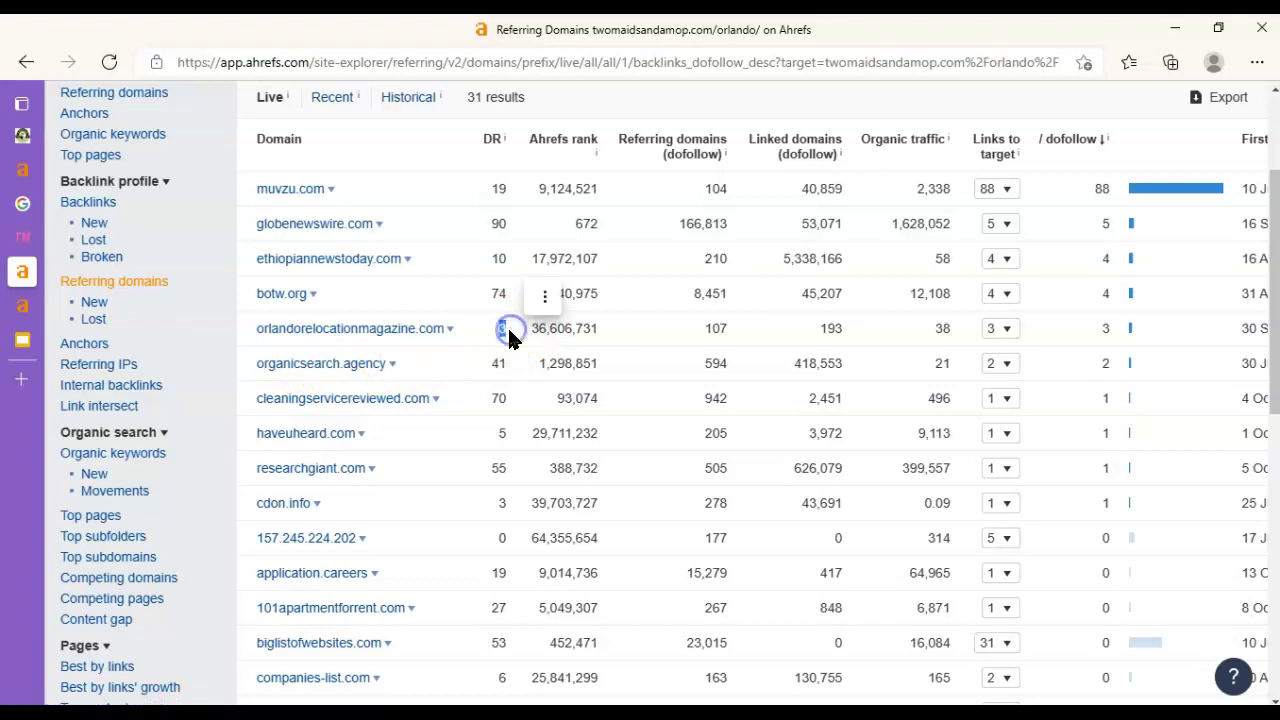
click(509, 333)
click(491, 330)
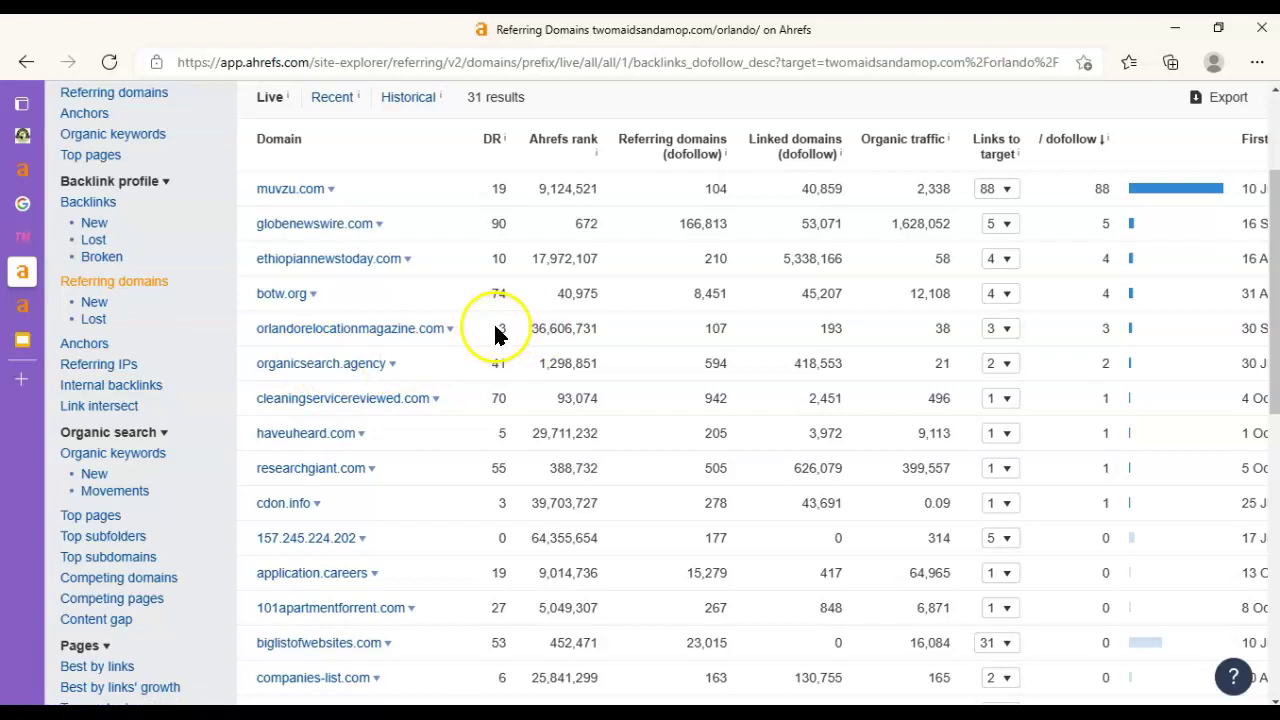
click(492, 315)
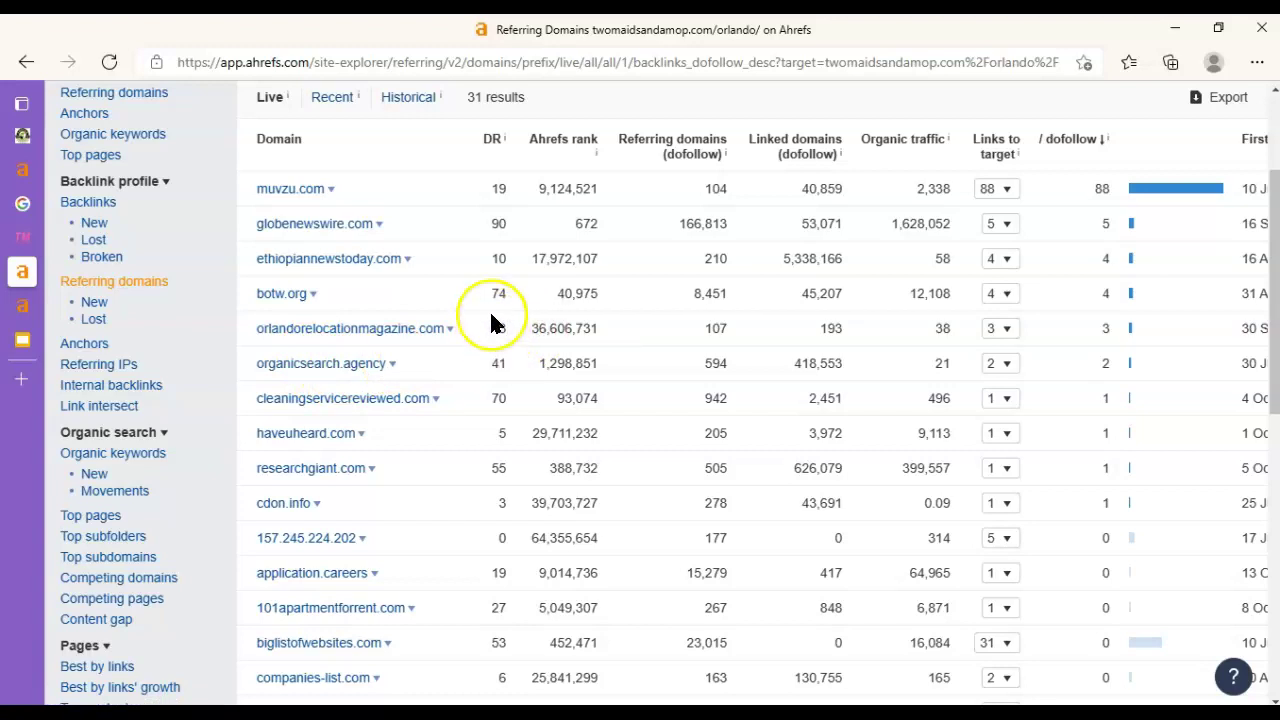
double_click(494, 538)
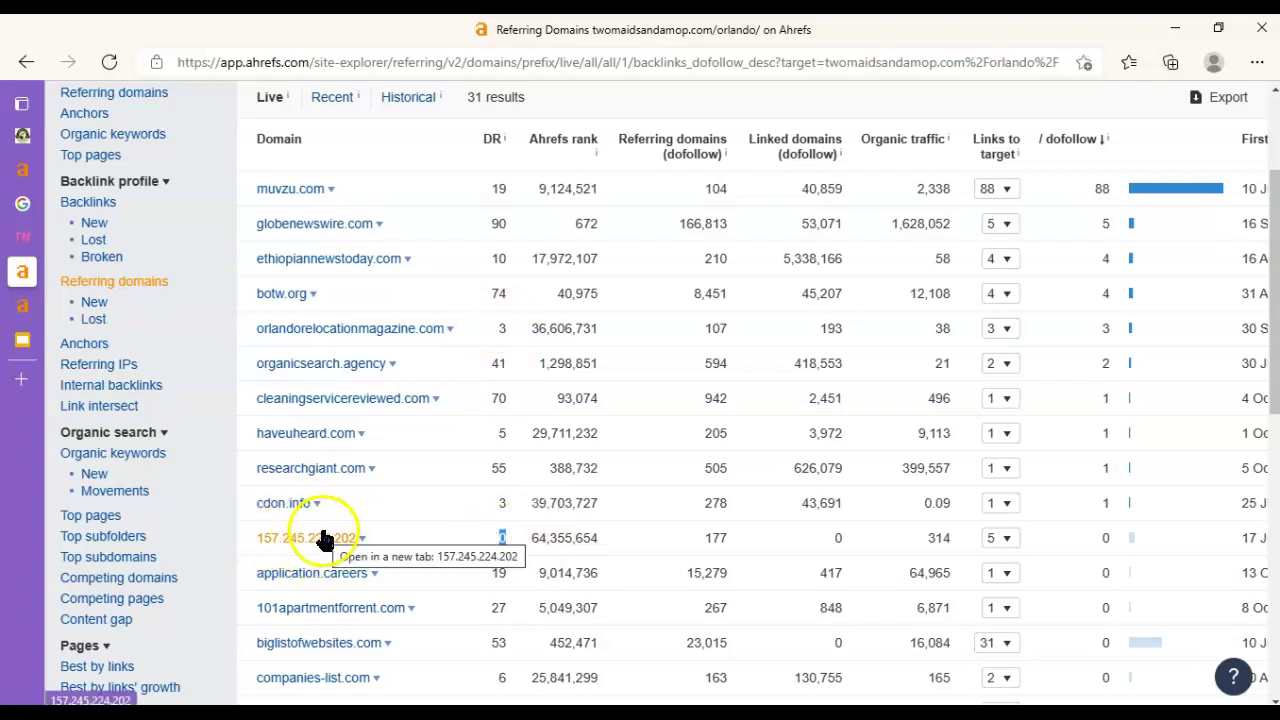
click(471, 535)
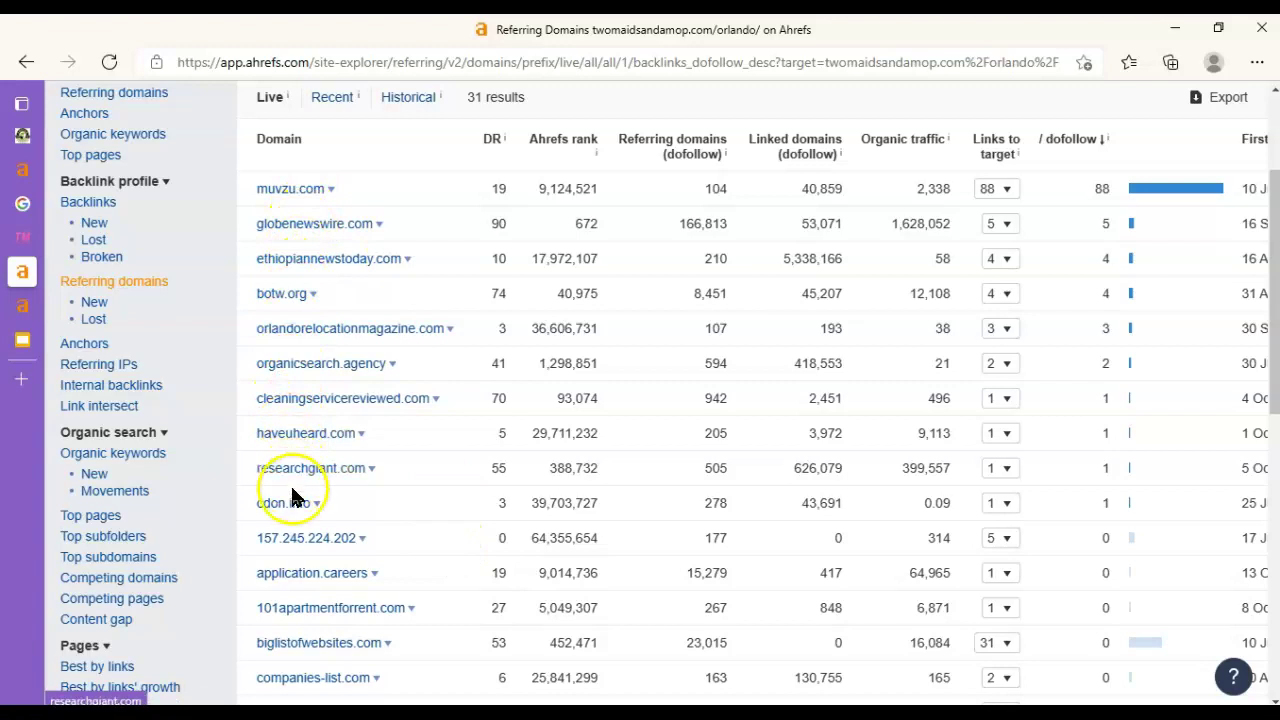
scroll(340, 620, down, 1)
scroll(320, 560, down, 1)
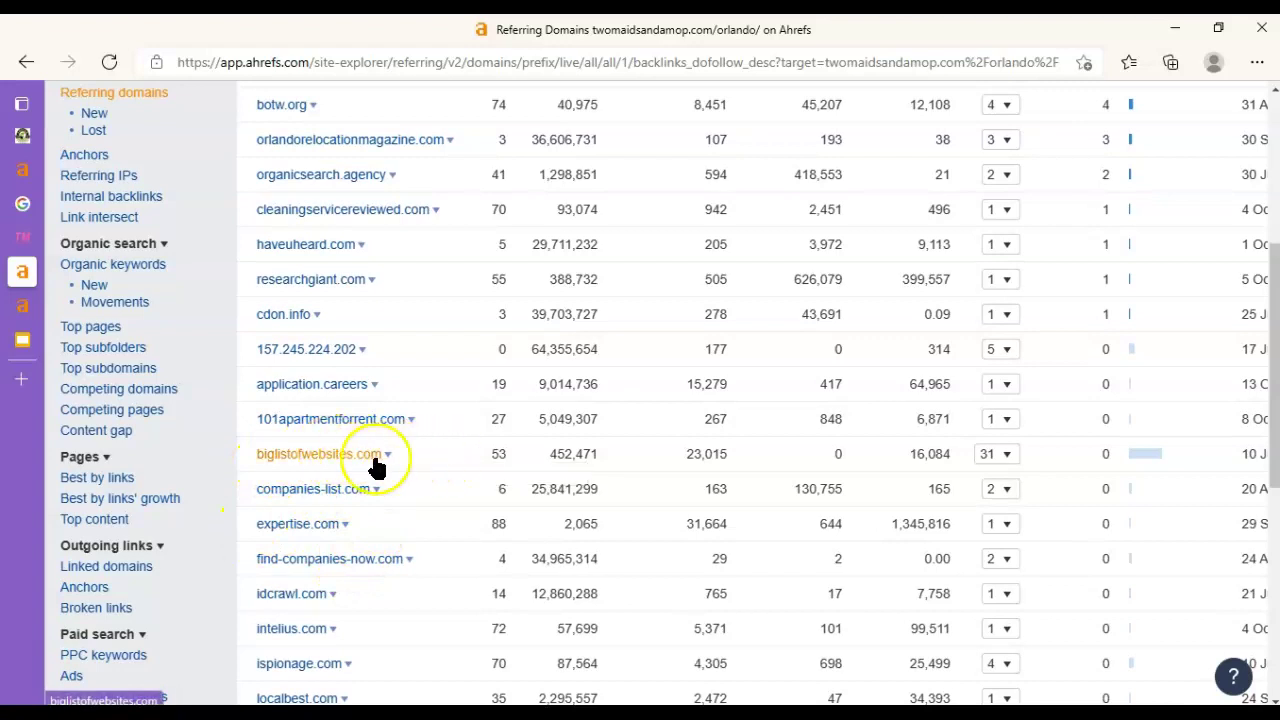
Open biglistofwebsites.com in a new tab and scroll through its home page.
click(325, 456)
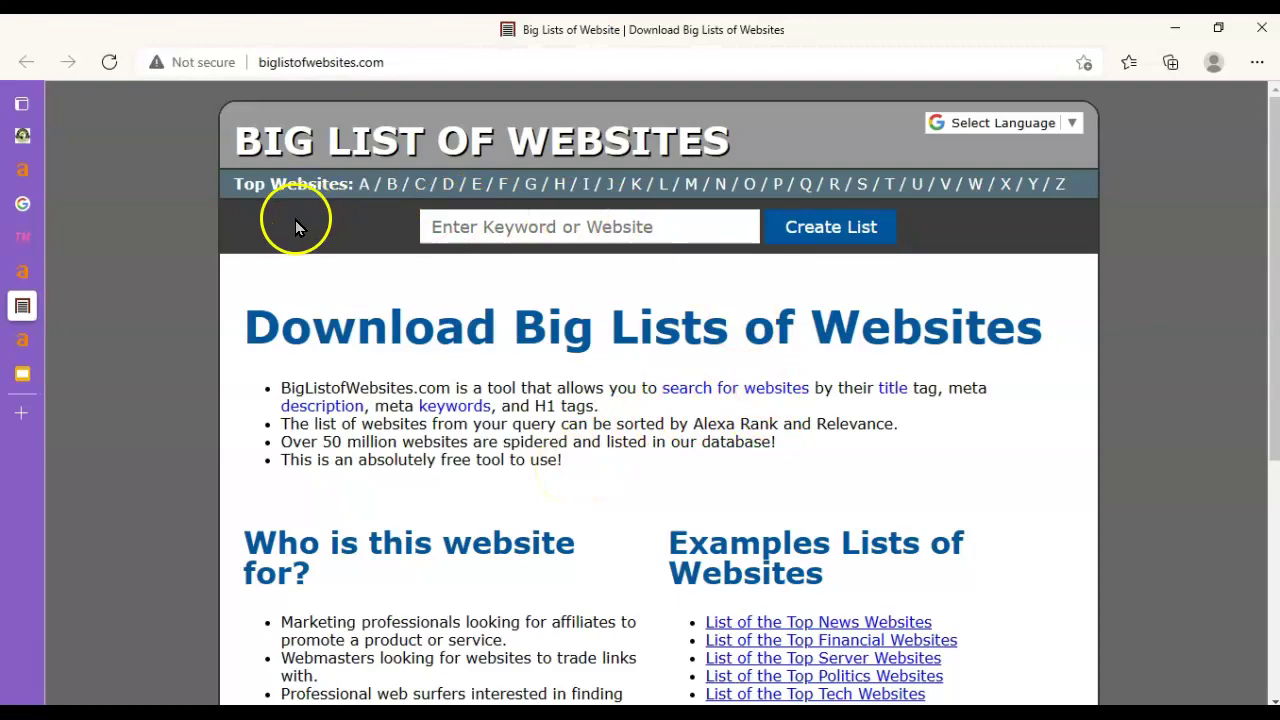
scroll(423, 457, down, 4)
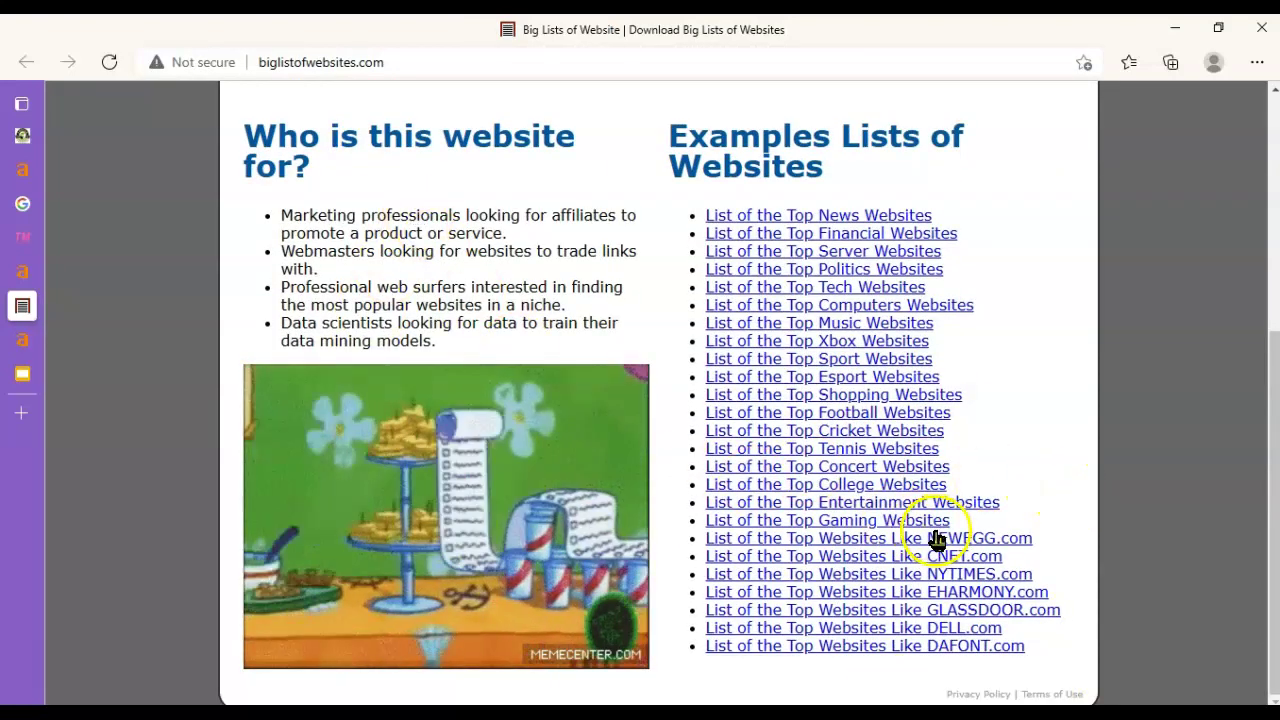
scroll(490, 503, up, 4)
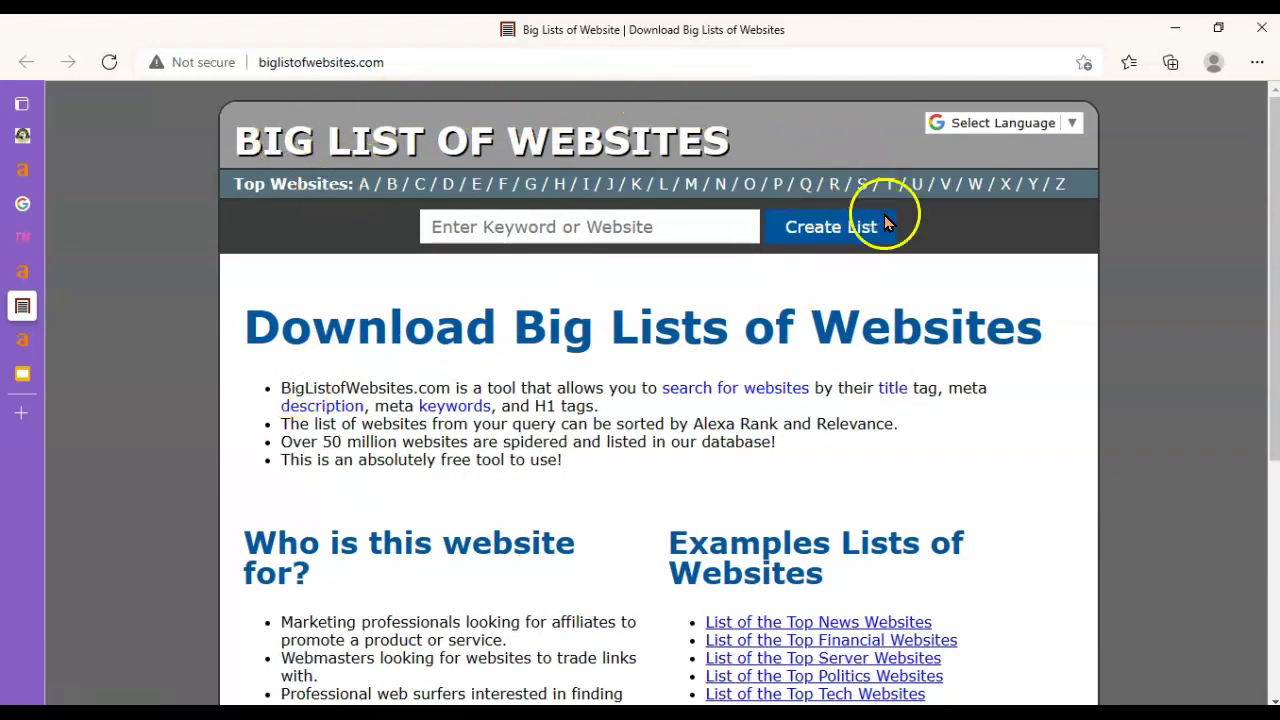
scroll(419, 513, down, 4)
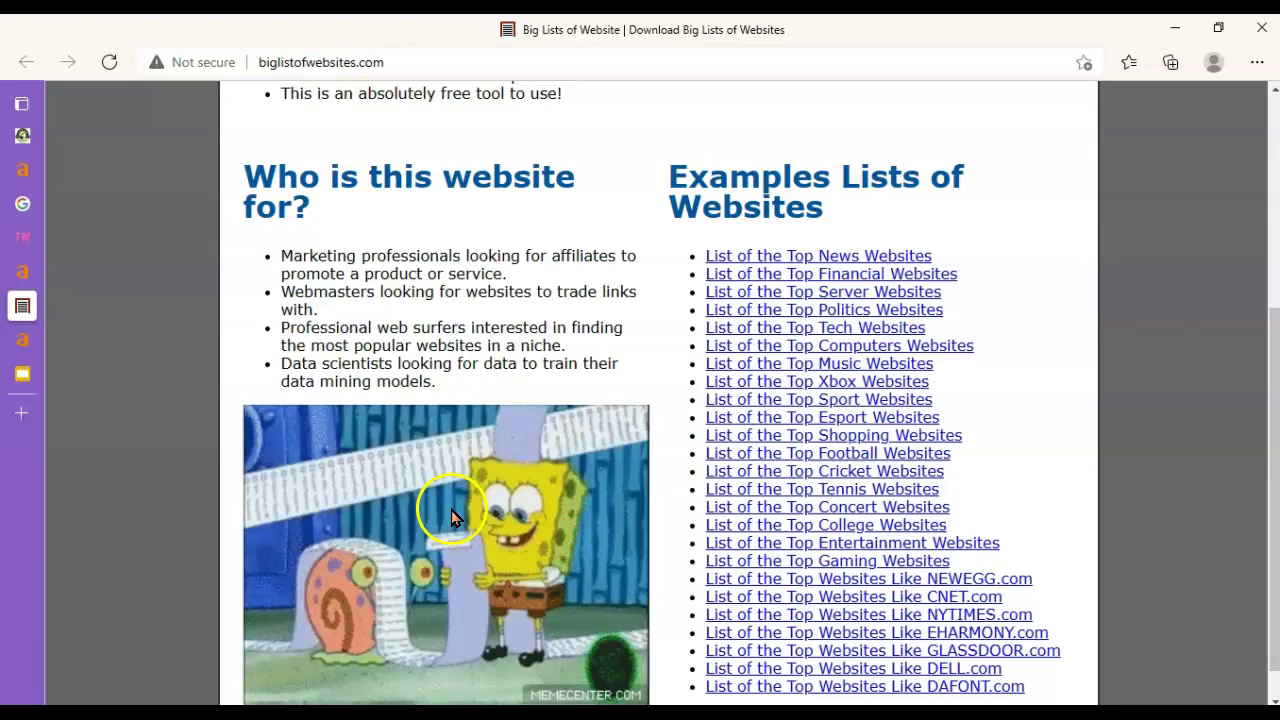
scroll(457, 514, up, 4)
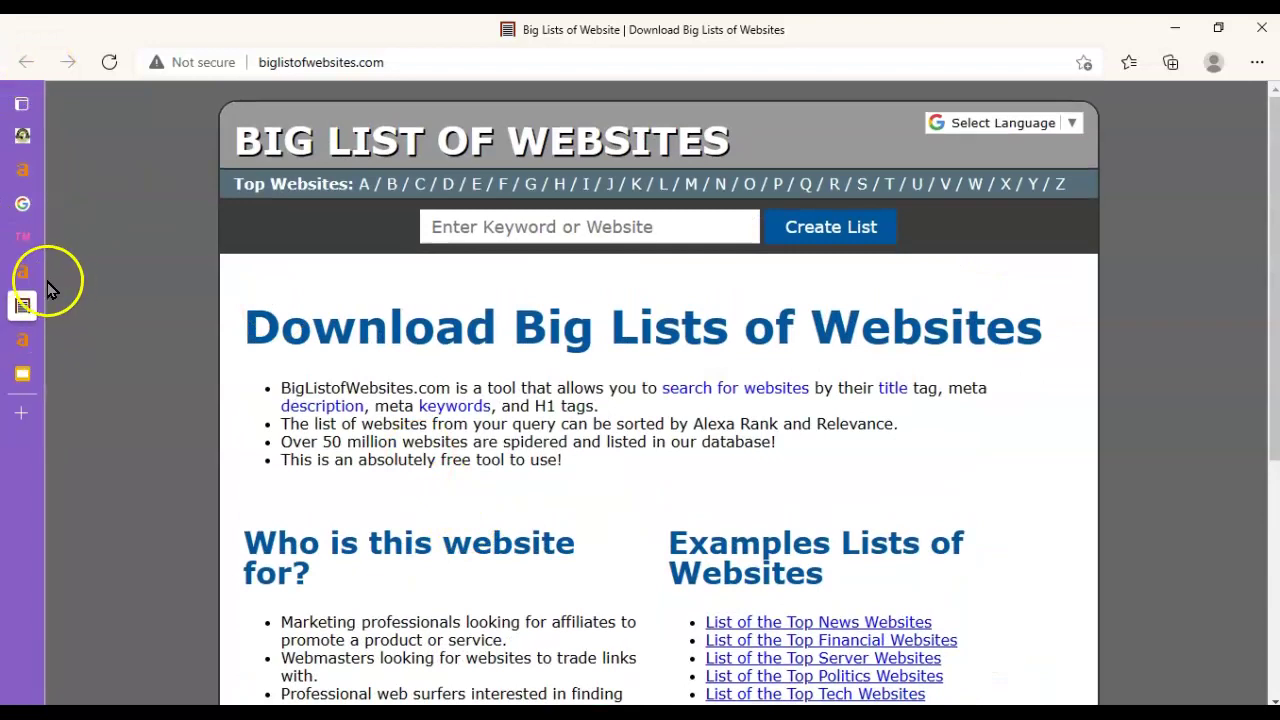
Return to the Ahrefs referring domains list and scroll to the bottom of the table.
click(117, 278)
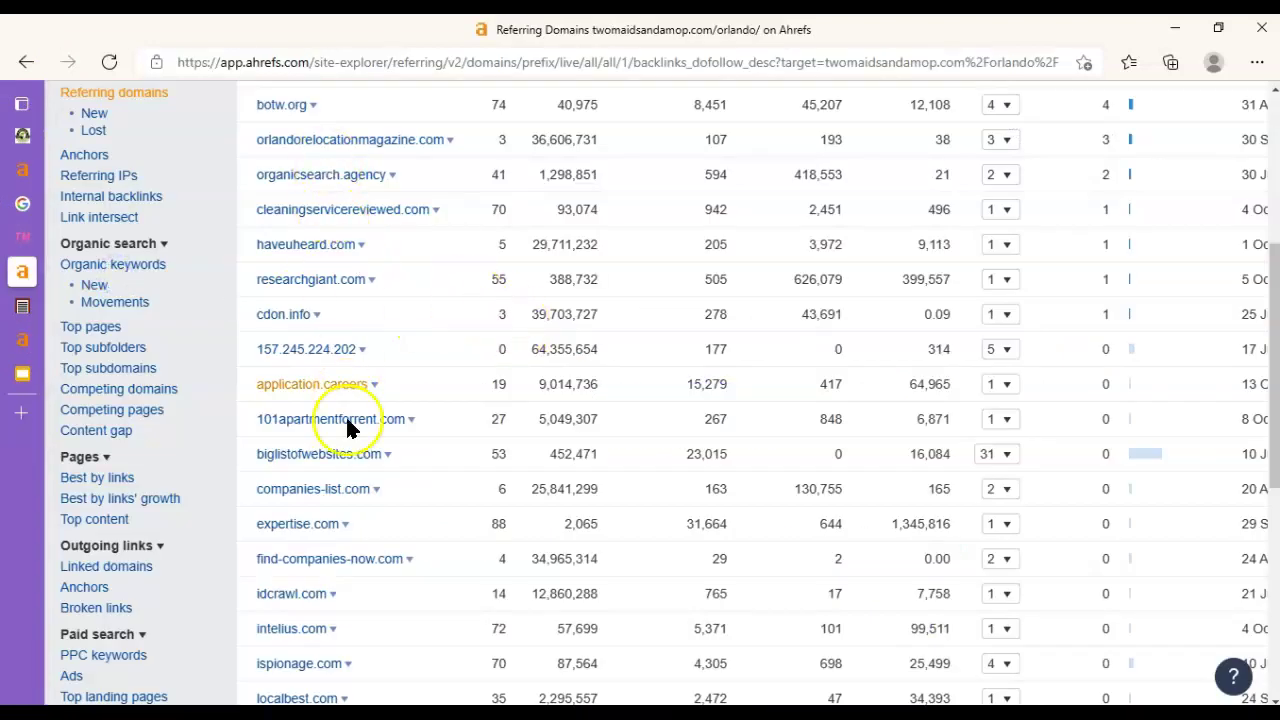
scroll(335, 565, down, 1)
scroll(335, 565, down, 3)
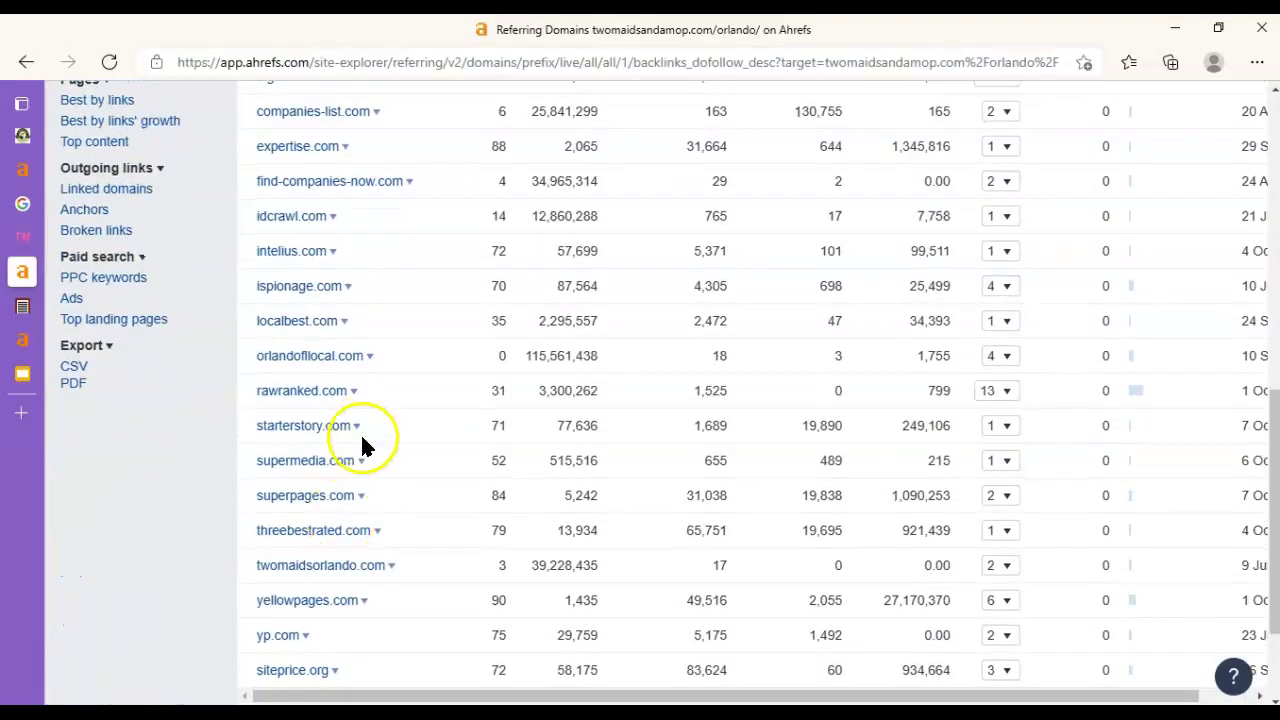
scroll(400, 622, down, 2)
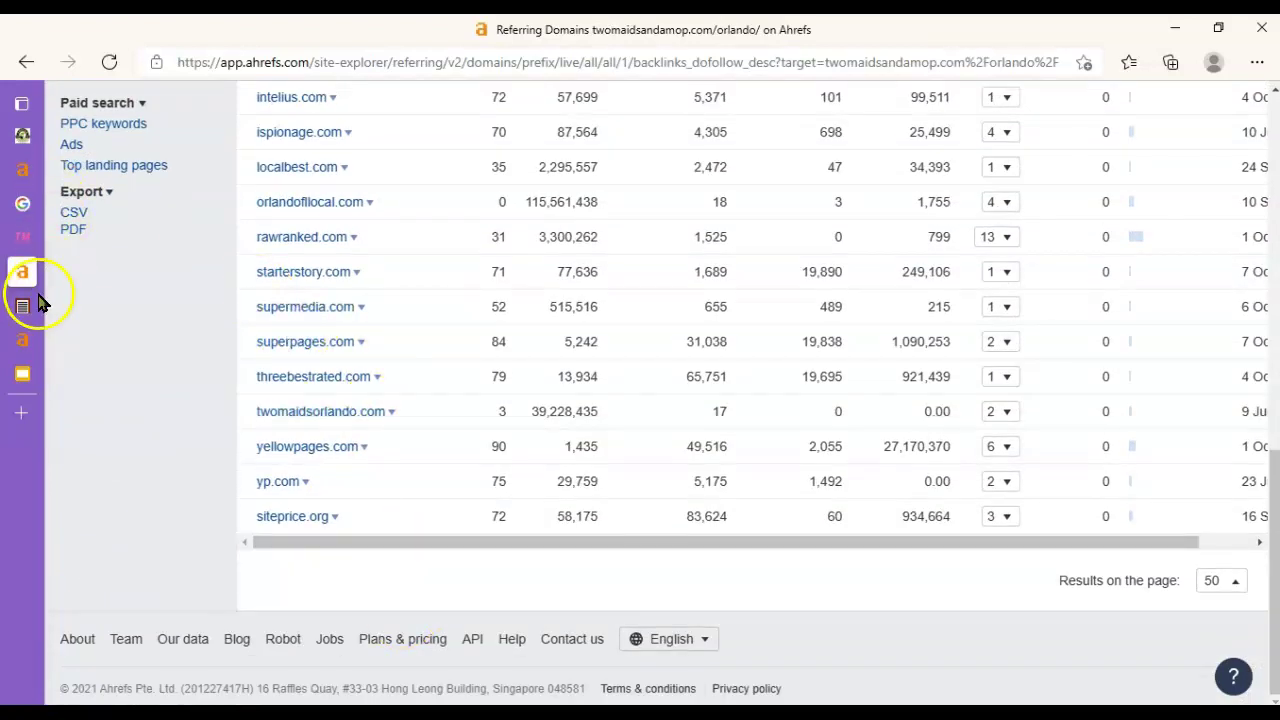
Go back to the Orlando overview and highlight Ahrefs Rank 2,769,666, UR 24 and DR 34.
click(24, 63)
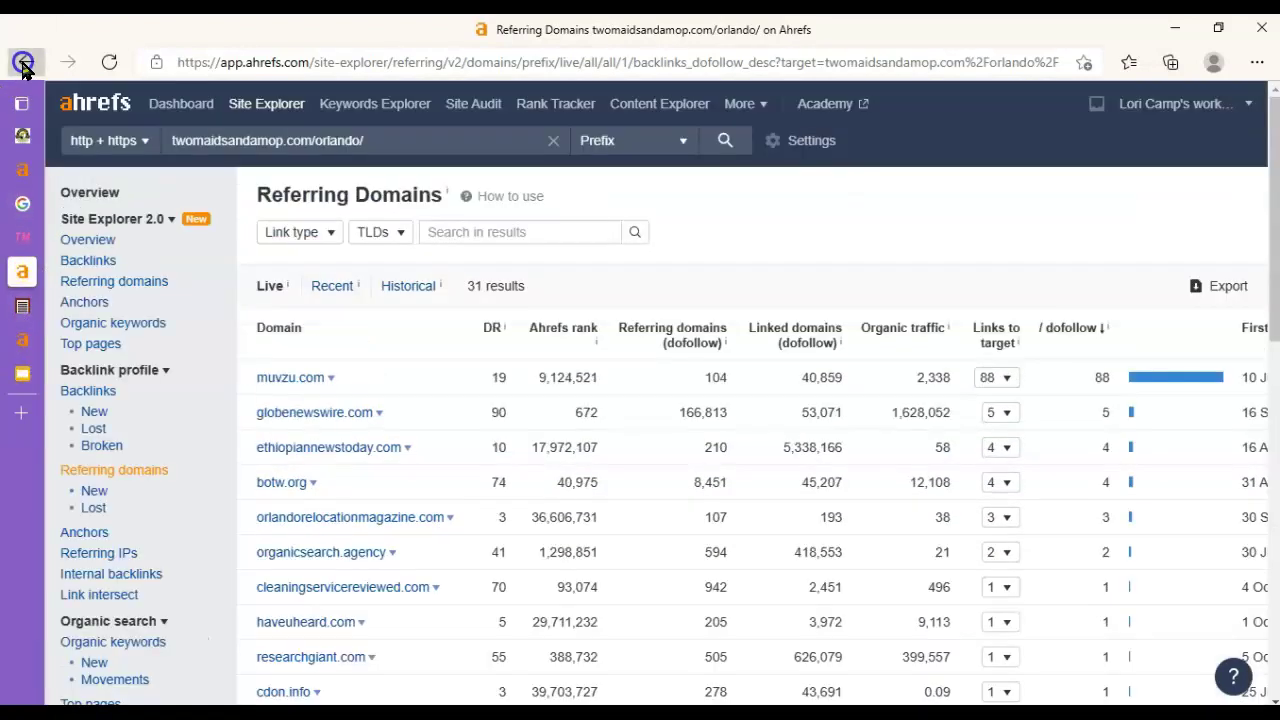
click(24, 63)
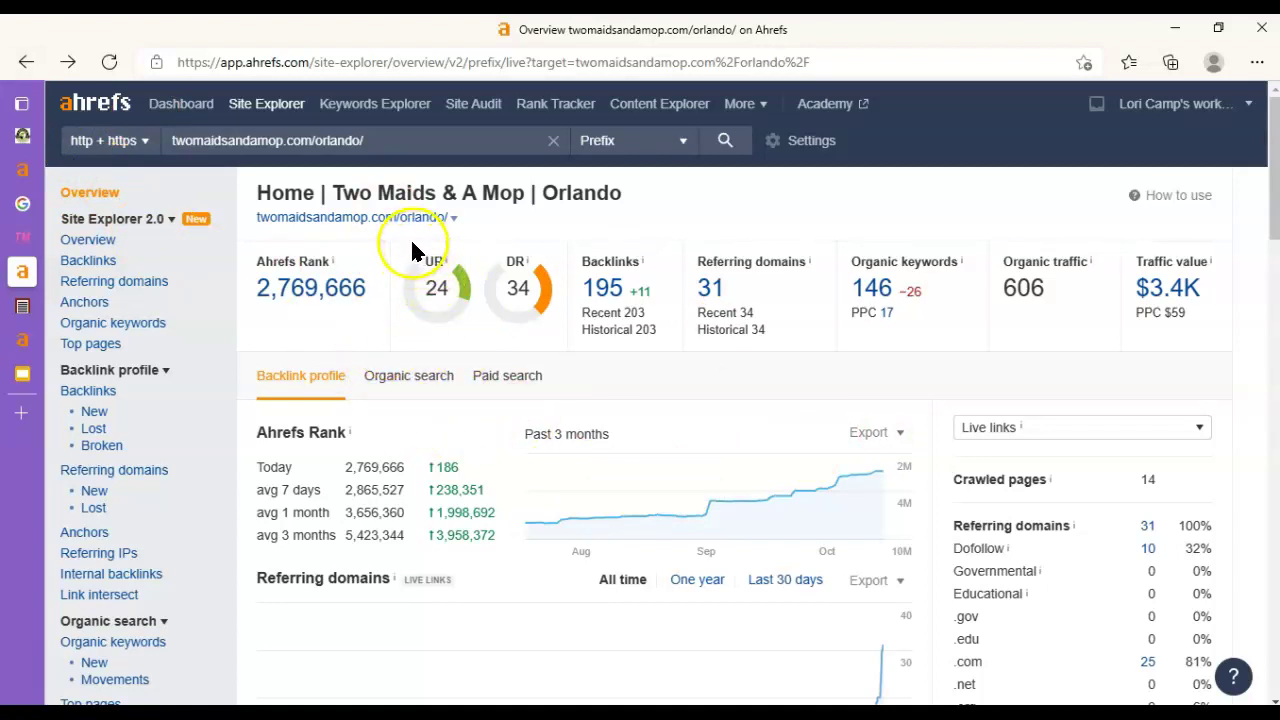
drag(410, 237, 437, 306)
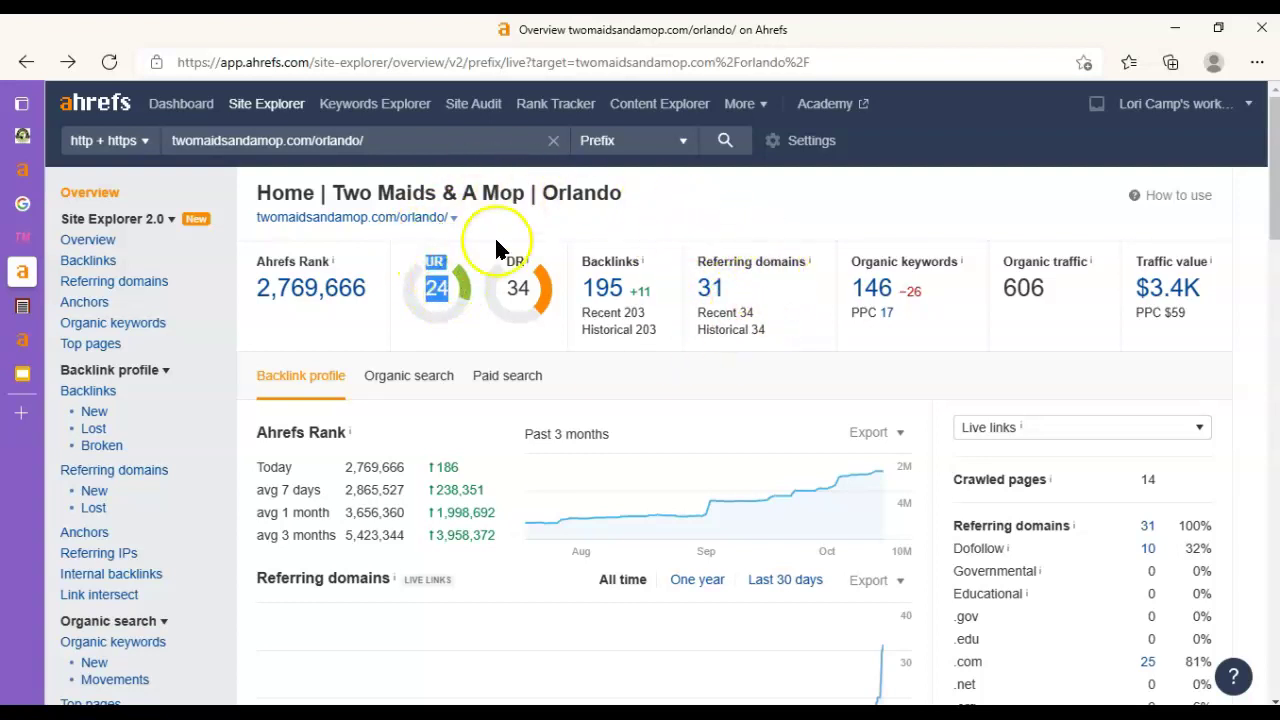
drag(507, 240, 533, 288)
click(520, 320)
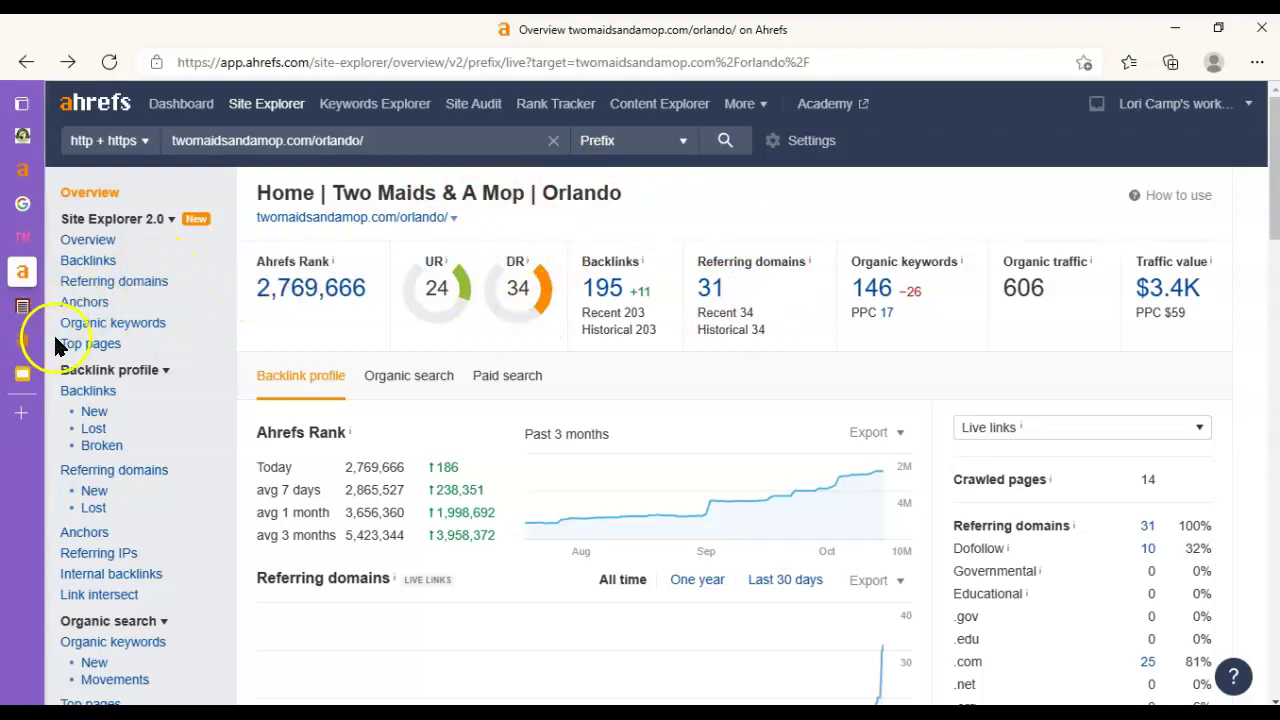
click(26, 342)
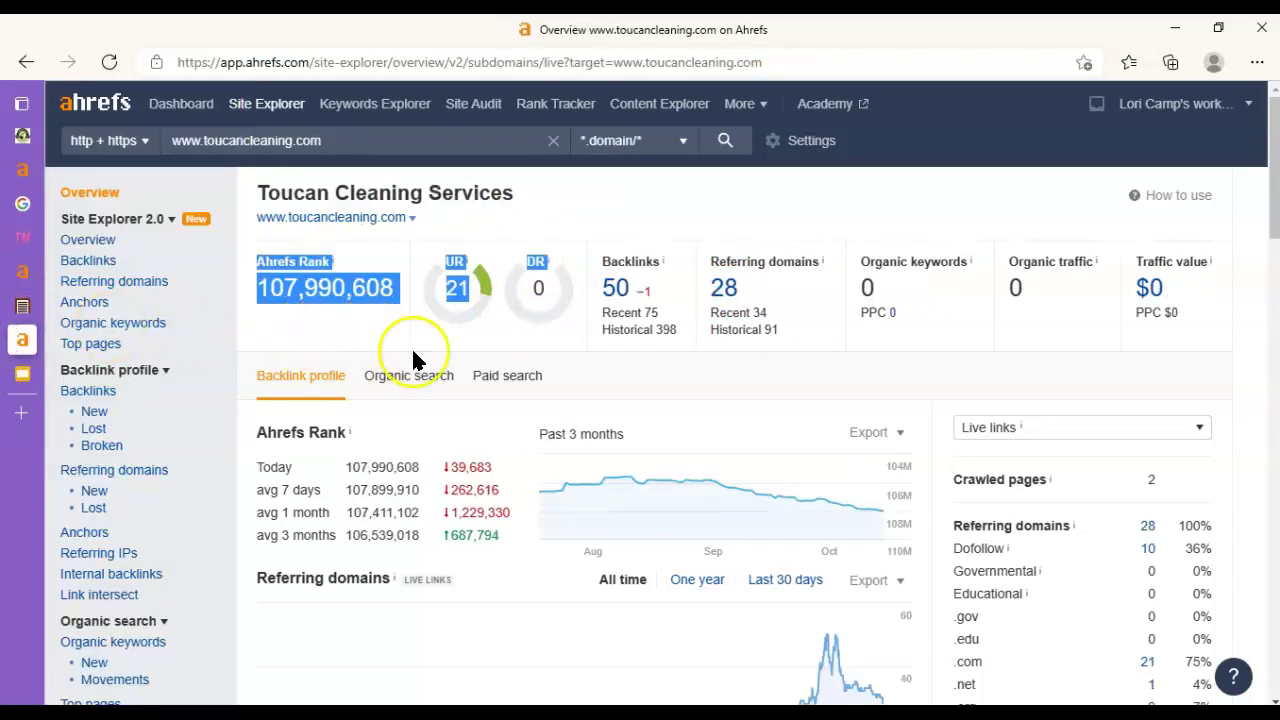
click(481, 356)
click(364, 132)
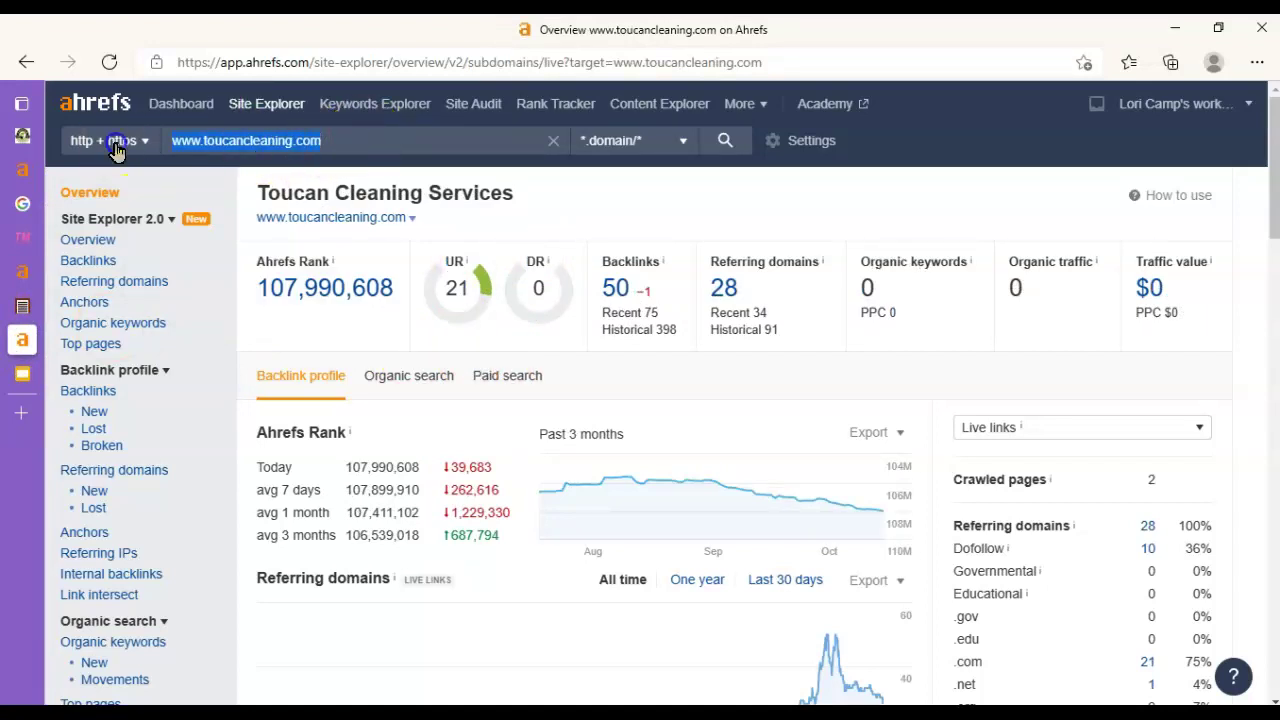
click(378, 150)
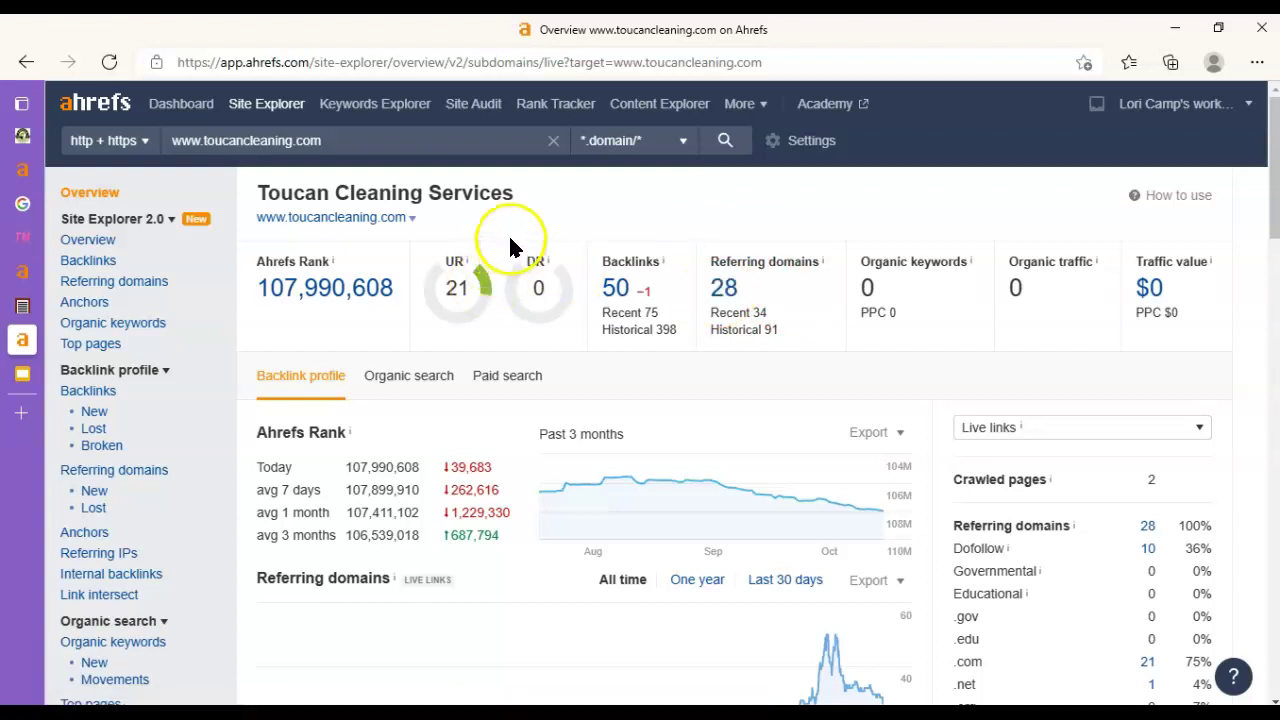
Highlight the Ahrefs Rank and UR values, then the Domain Rating of 0.
drag(514, 249, 563, 340)
click(555, 318)
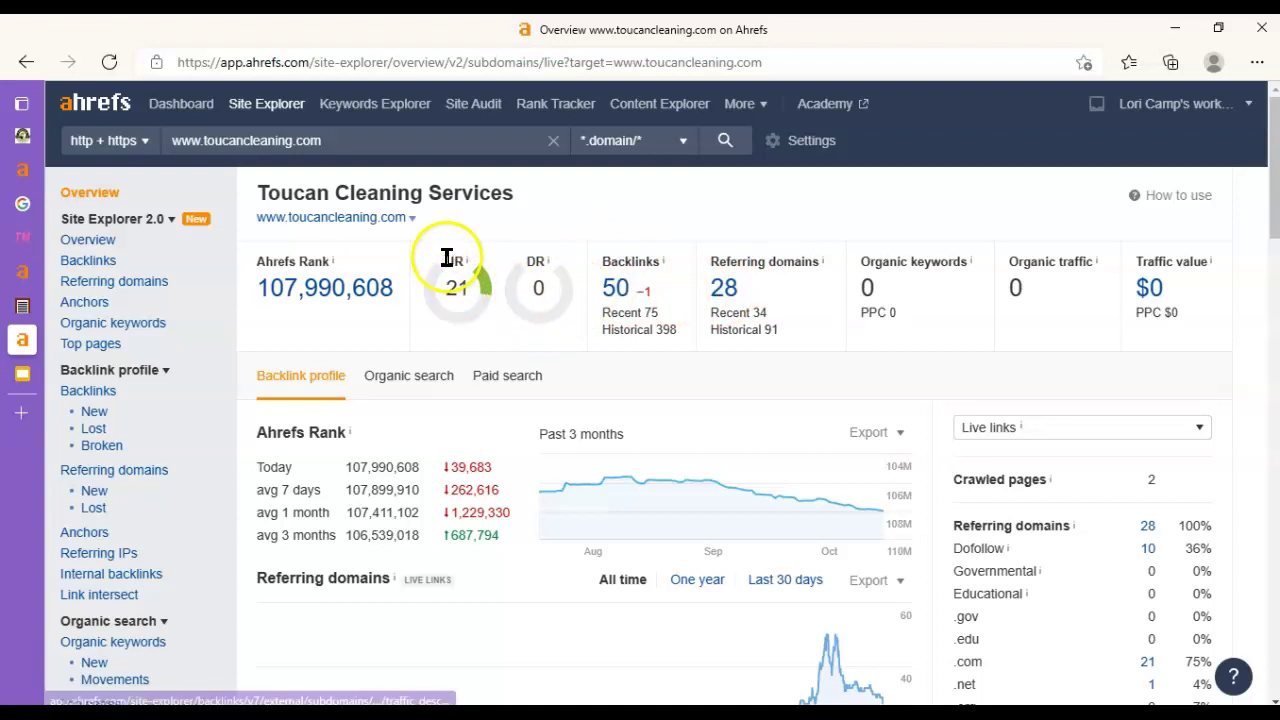
double_click(540, 288)
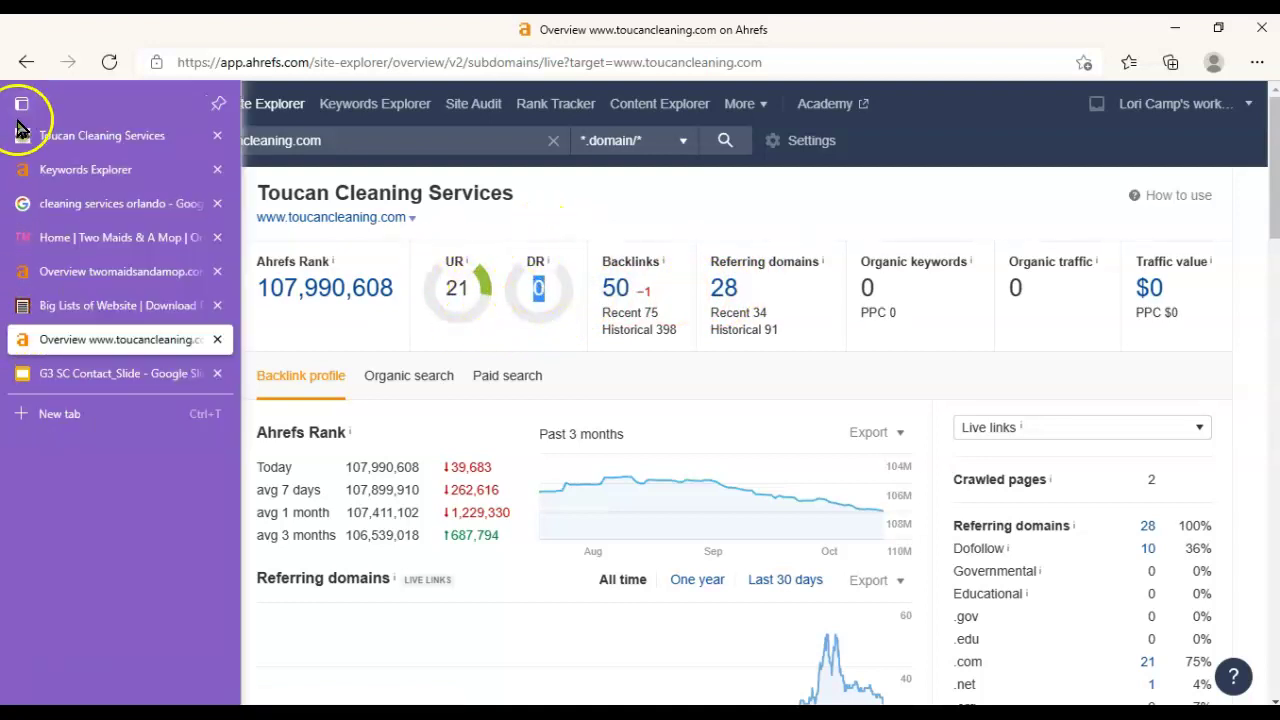
click(22, 131)
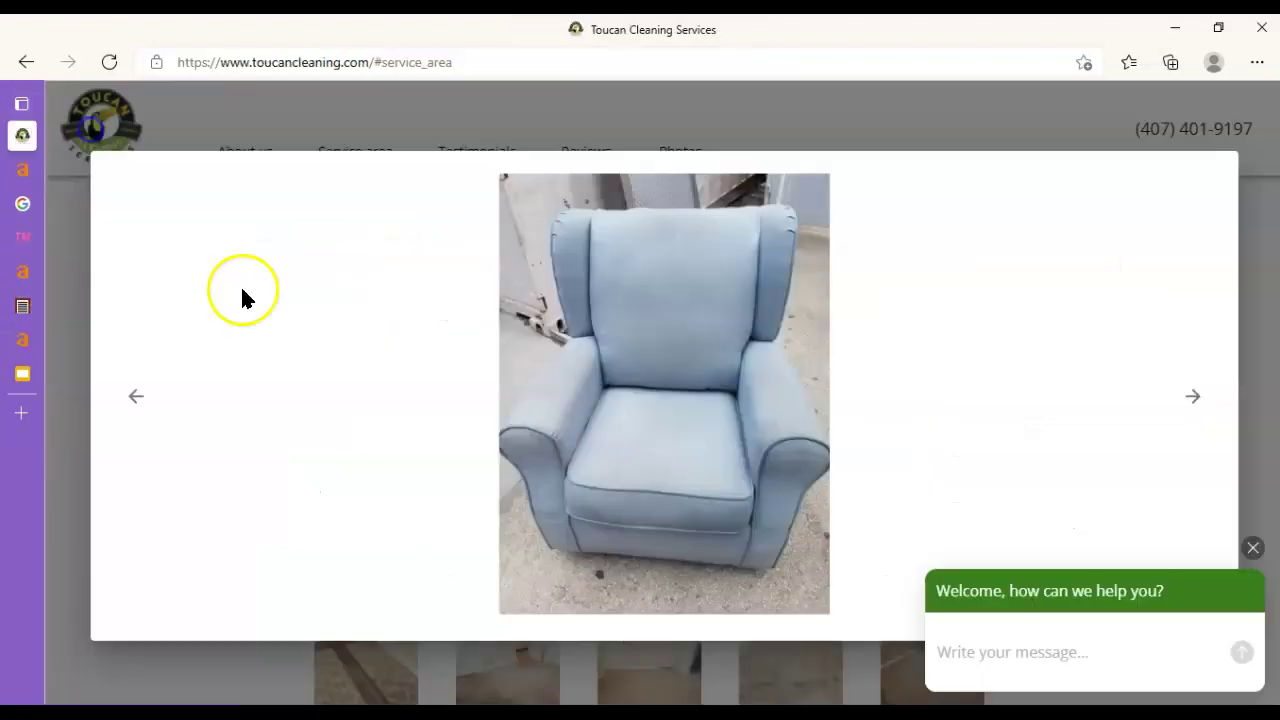
click(1017, 136)
scroll(957, 434, up, 10)
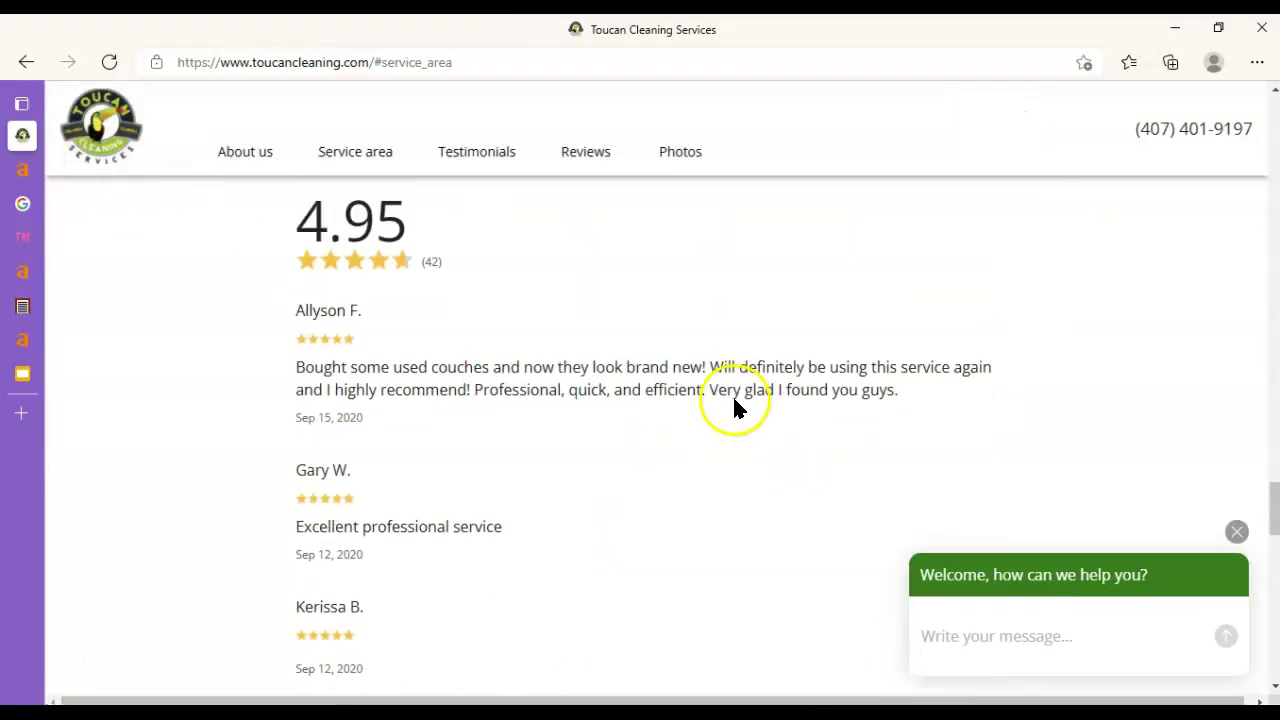
scroll(732, 394, up, 15)
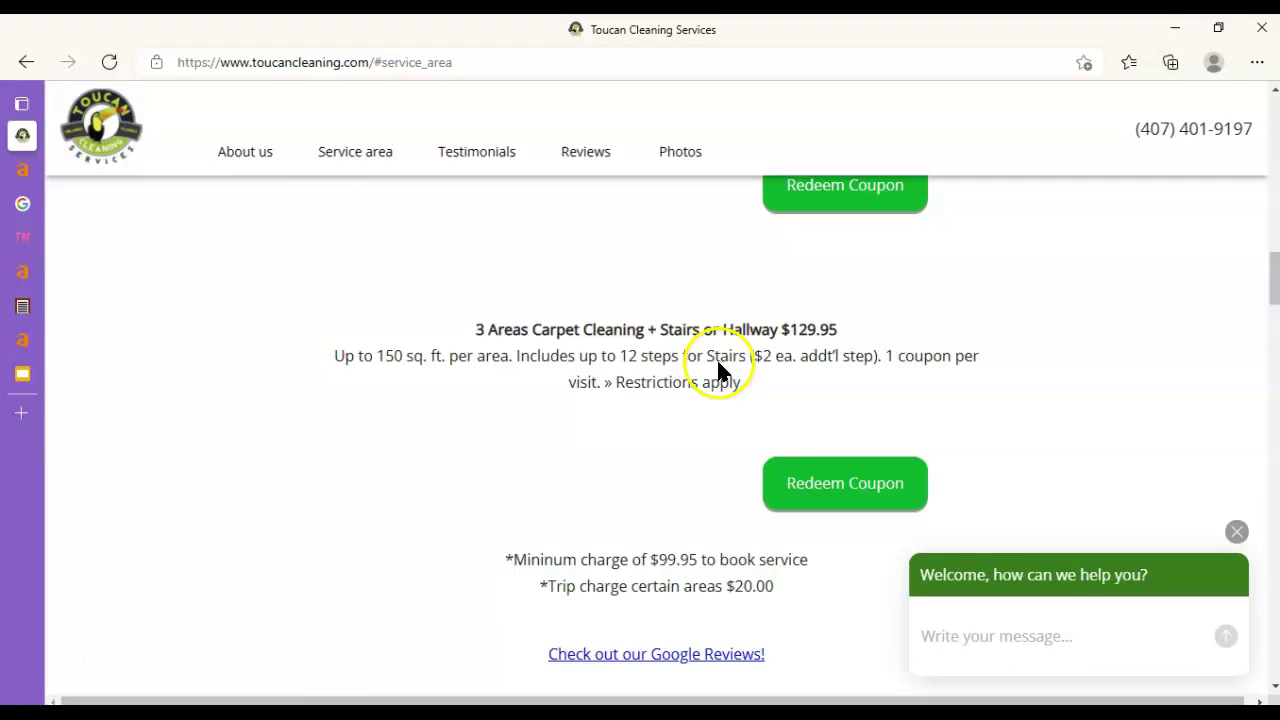
scroll(718, 370, up, 1)
click(377, 152)
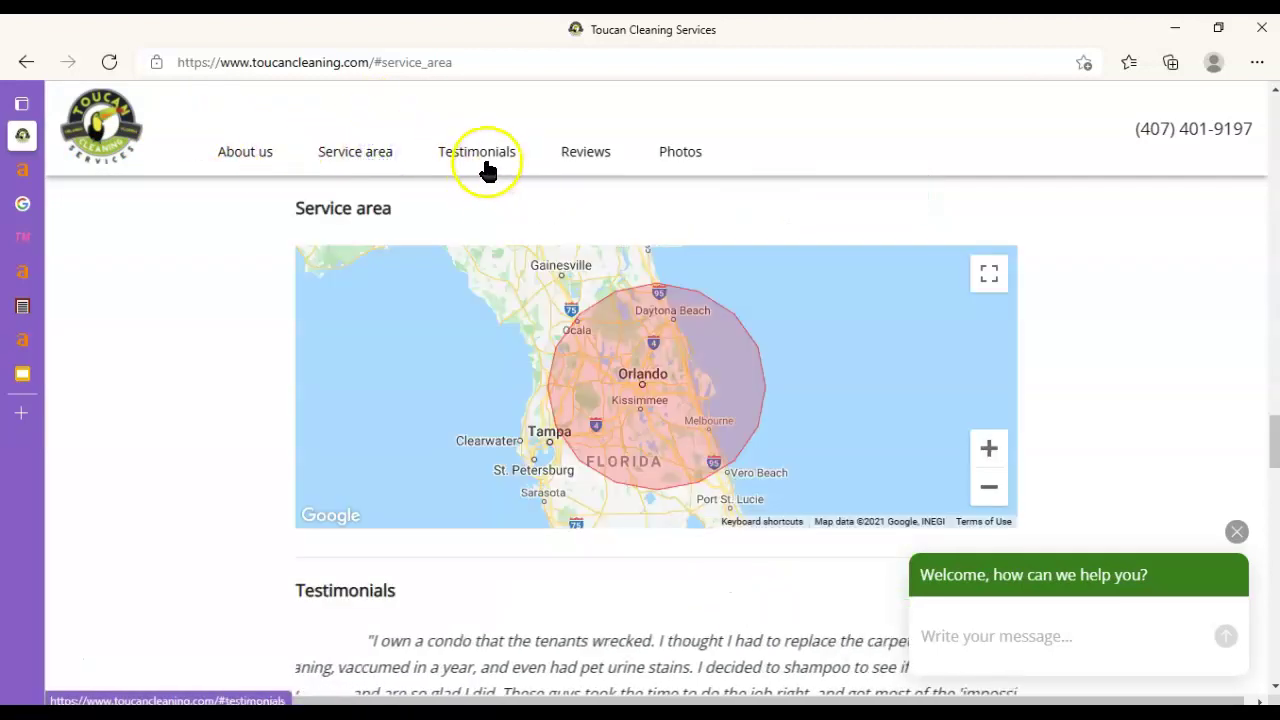
click(487, 168)
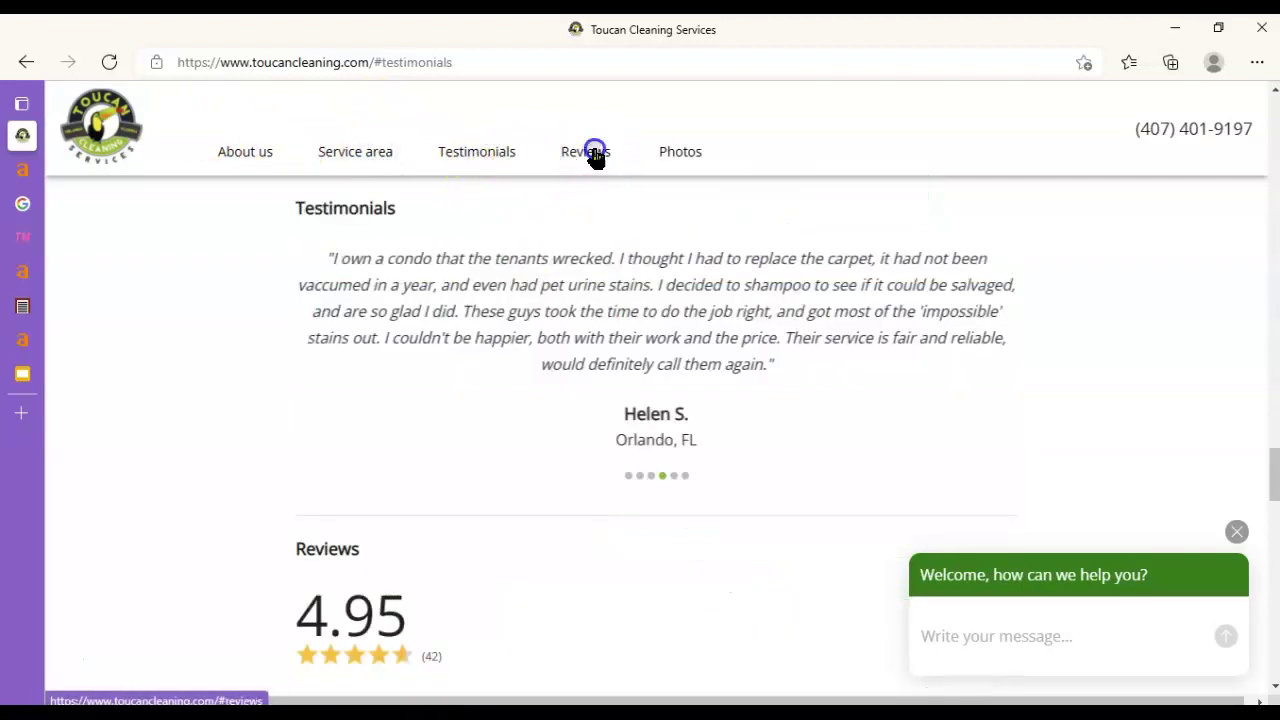
click(595, 158)
click(657, 160)
scroll(748, 362, down, 5)
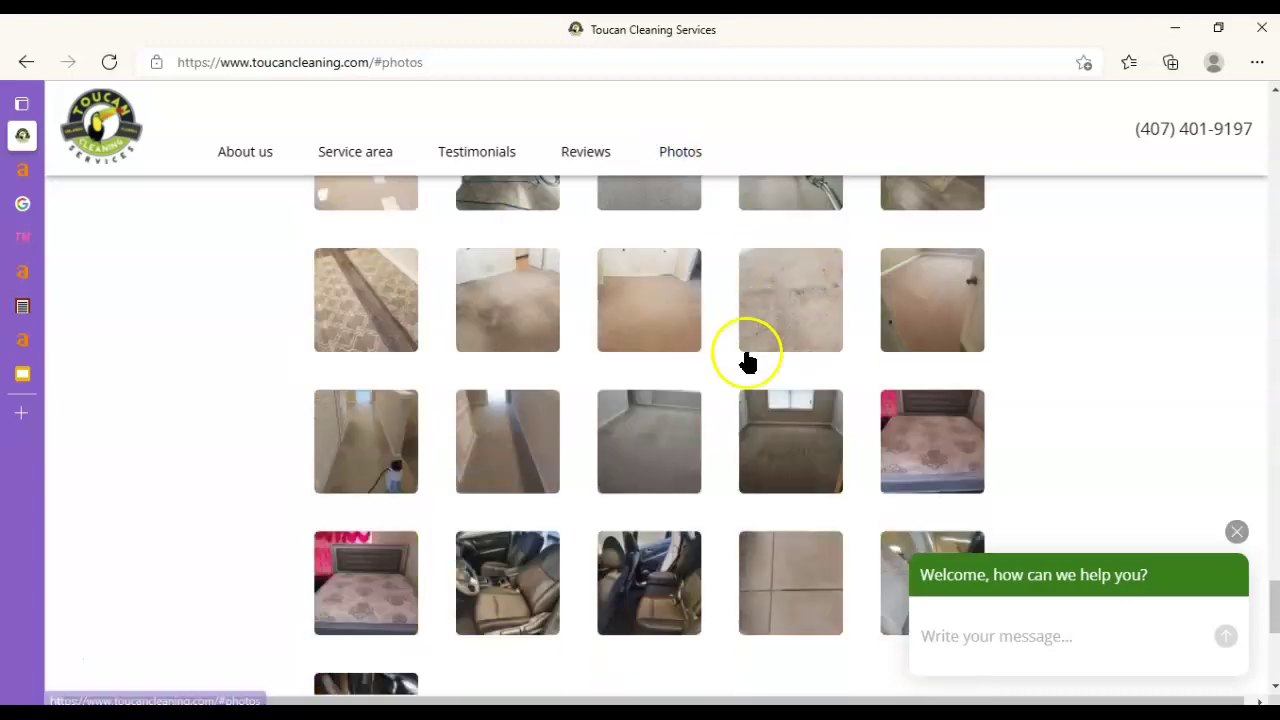
scroll(643, 415, down, 5)
scroll(660, 505, up, 4)
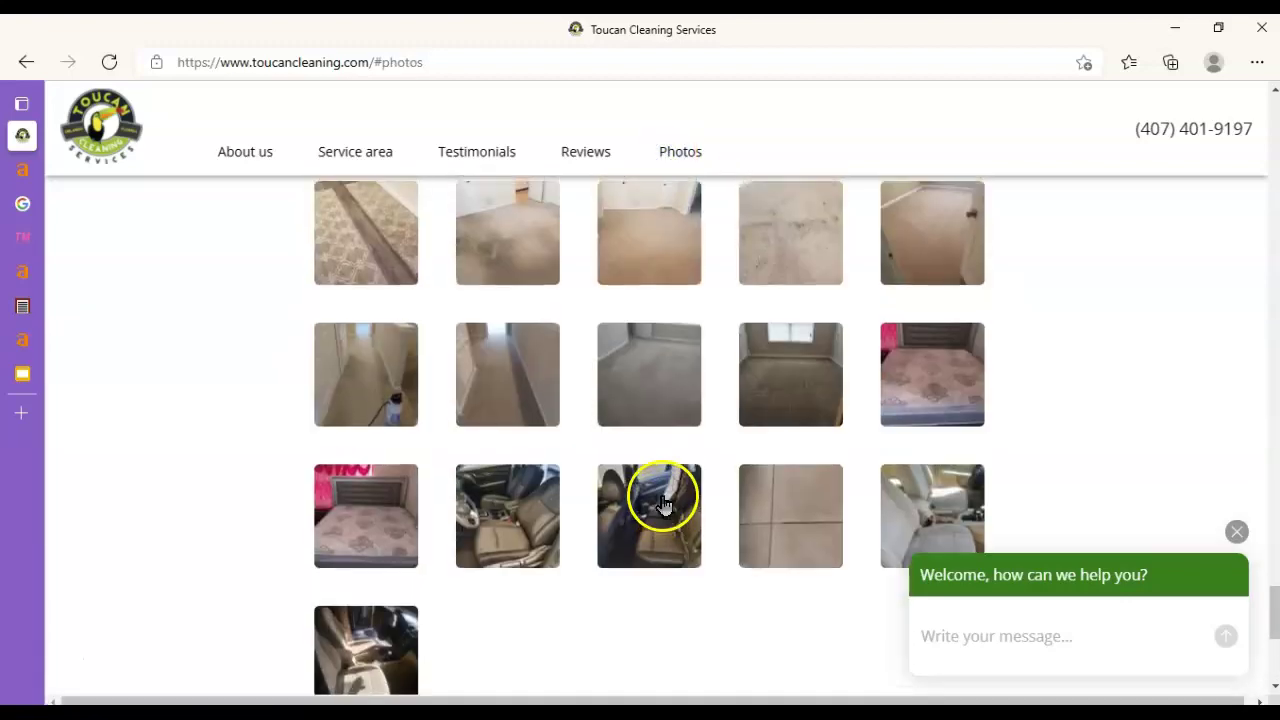
scroll(663, 500, up, 15)
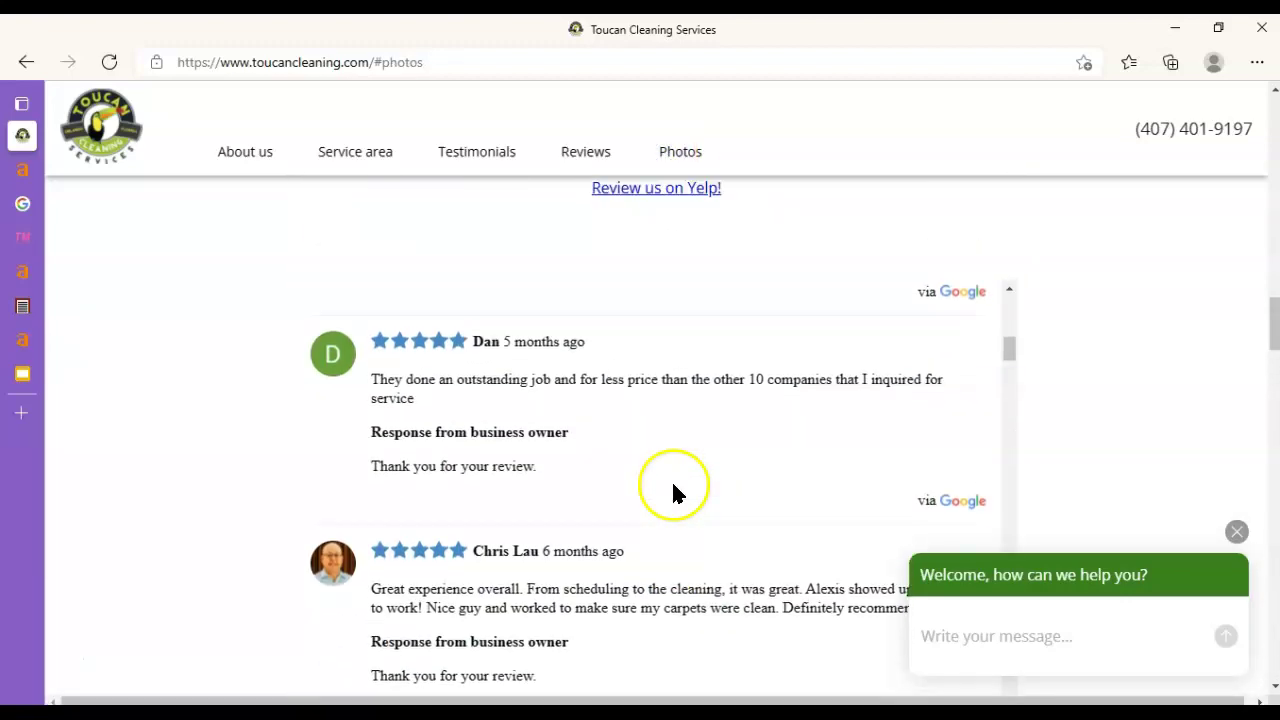
scroll(671, 479, up, 5)
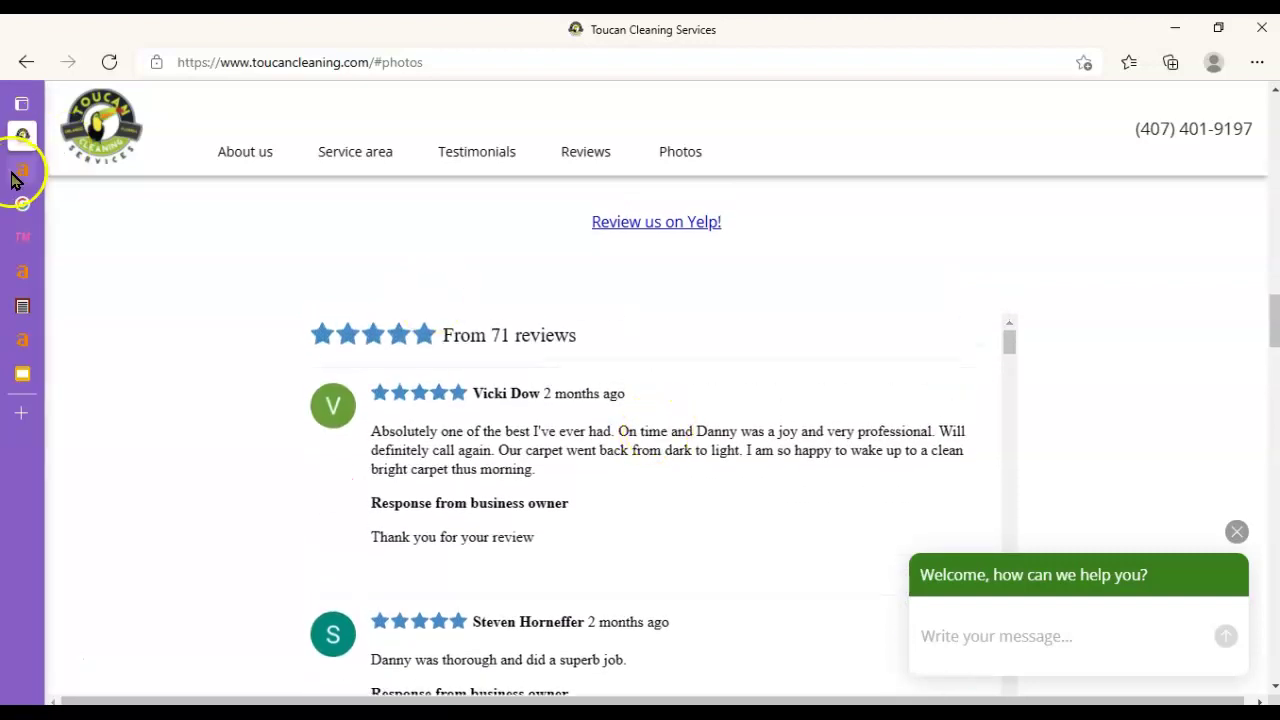
mouse_move(20, 176)
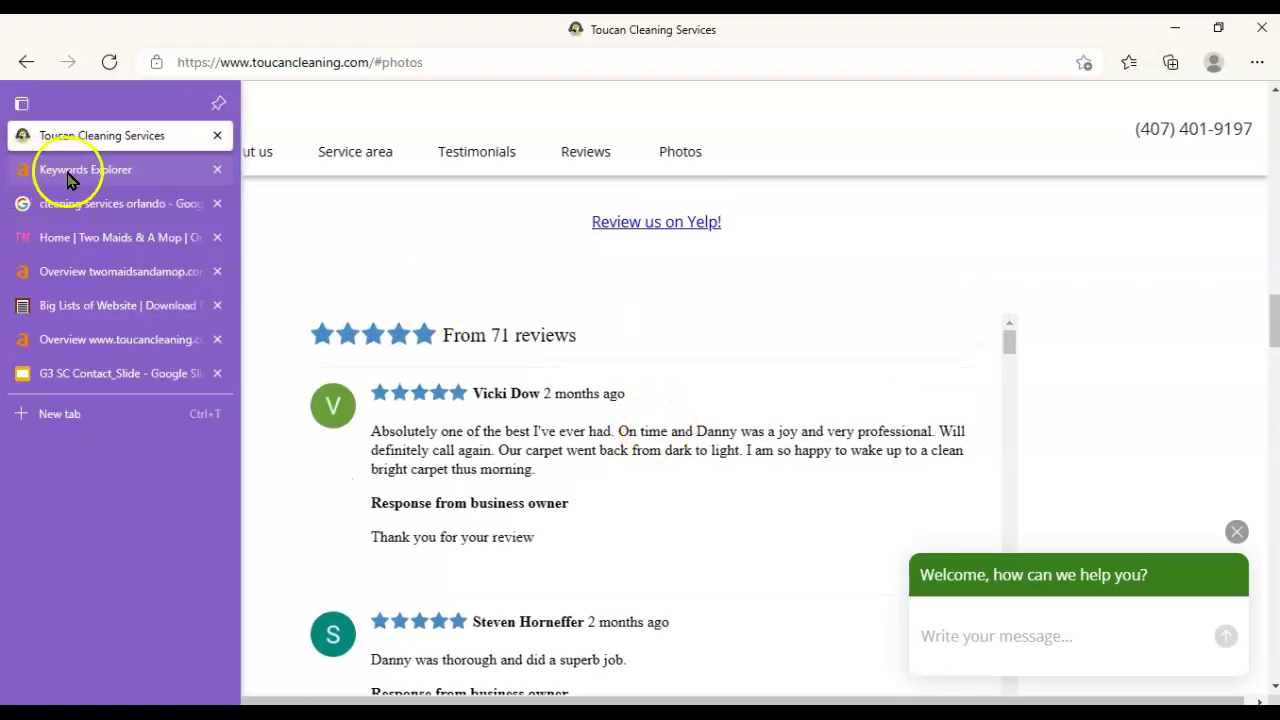
click(114, 339)
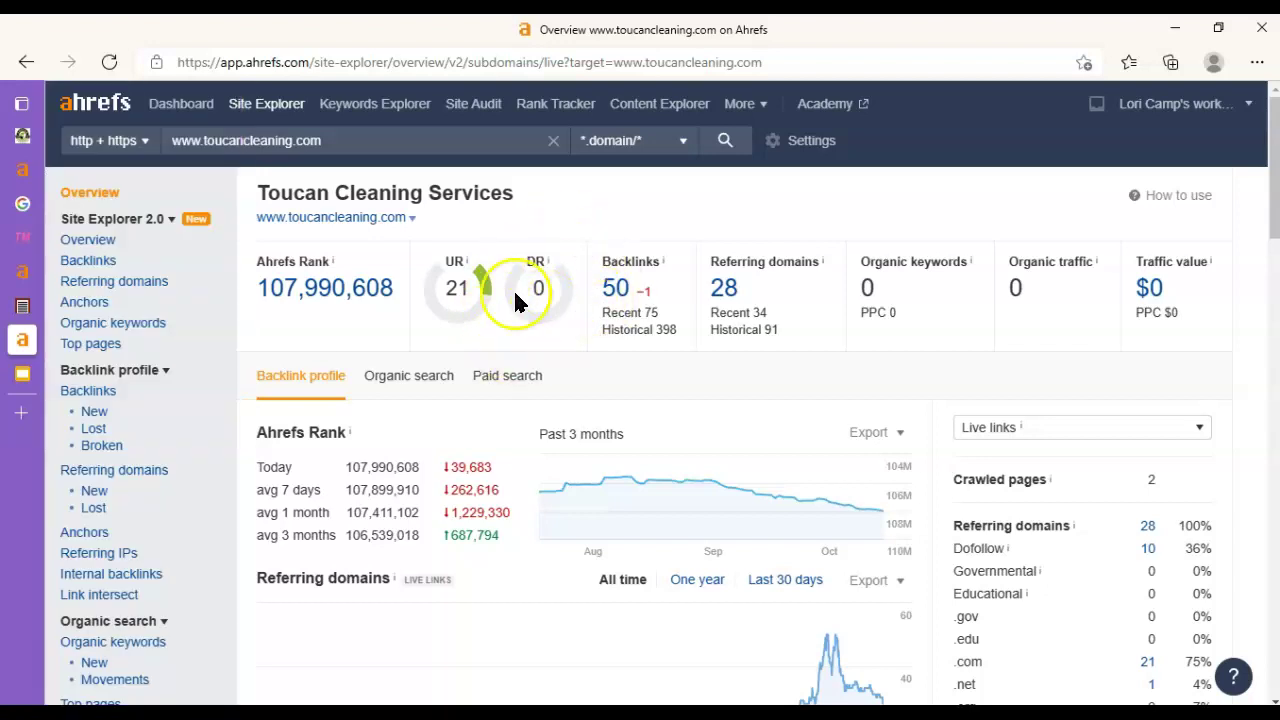
Open the Referring Domains report listing the 28 domains linking to toucancleaning.com.
click(726, 287)
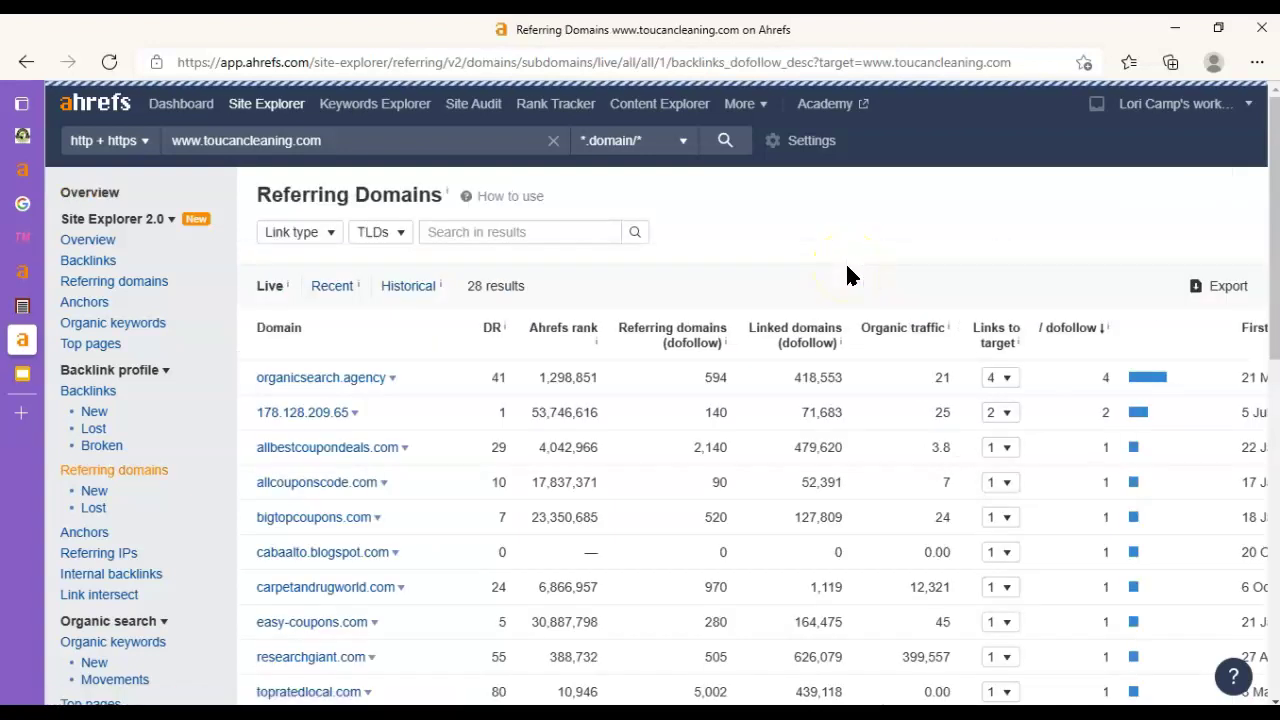
scroll(540, 412, down, 1)
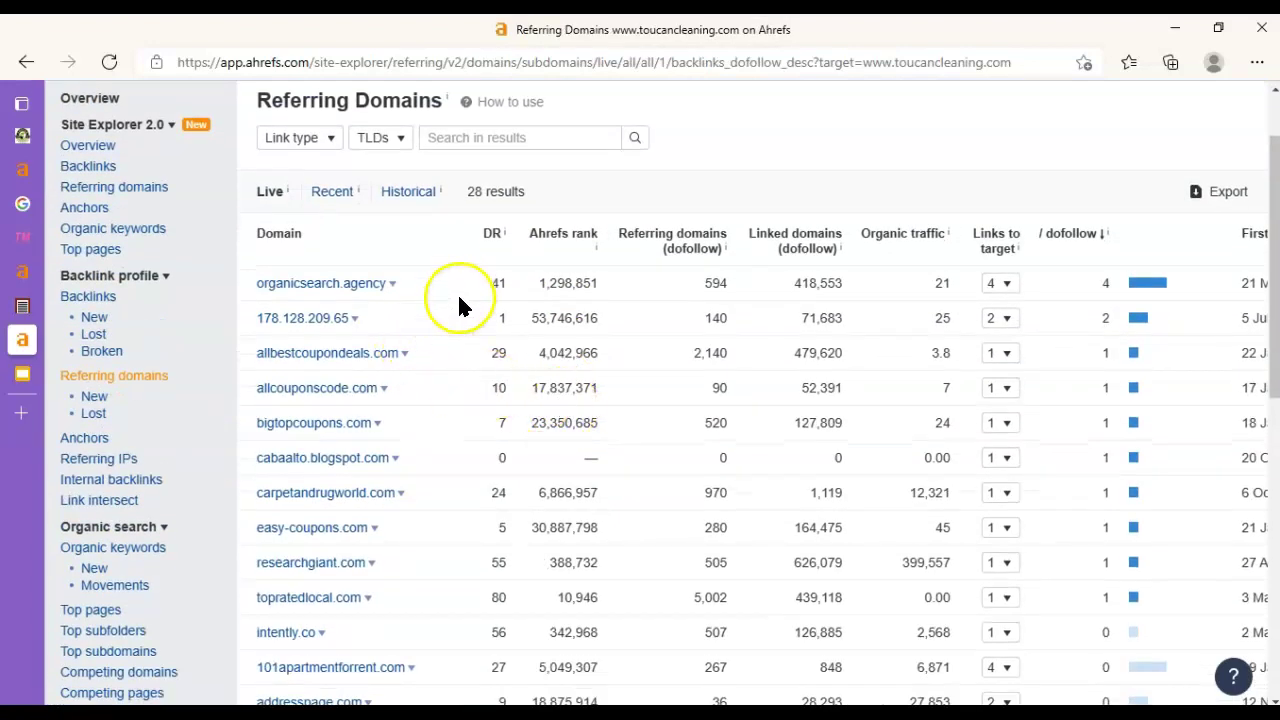
scroll(460, 300, down, 4)
scroll(495, 285, down, 2)
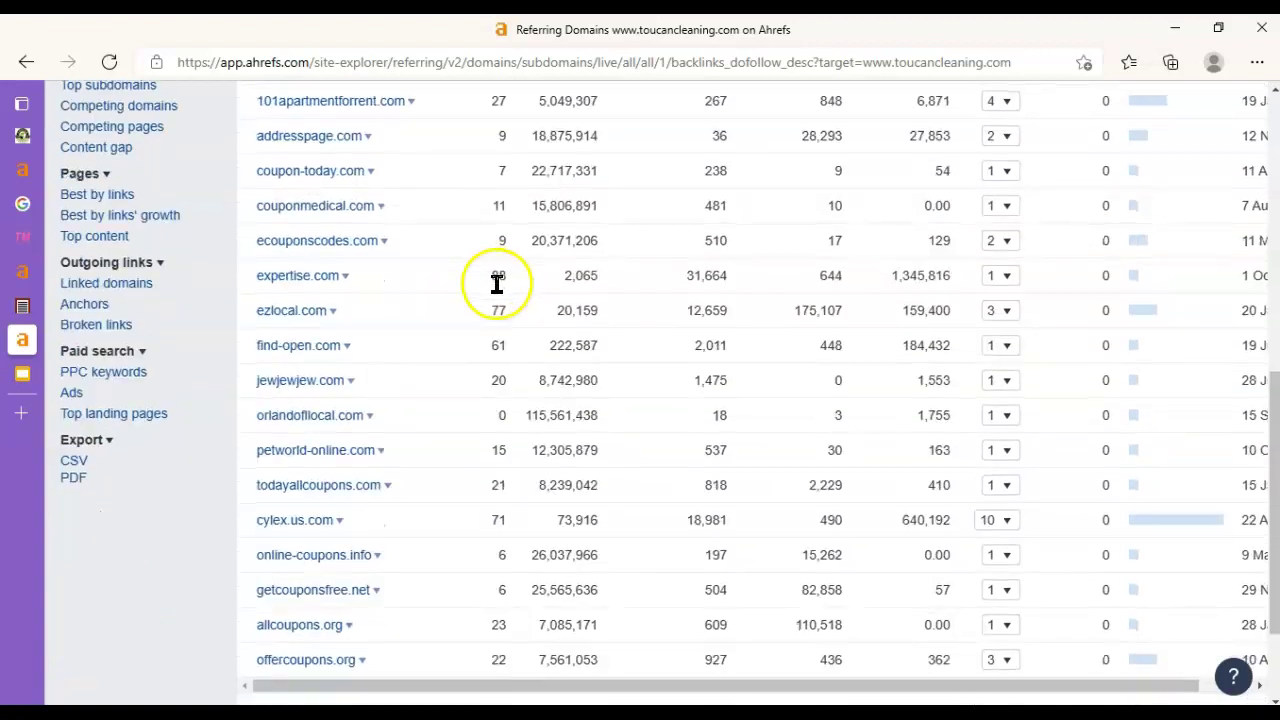
Point out orlandofllocal.com's Domain Rating of 0 while browsing the referring domains list.
double_click(504, 415)
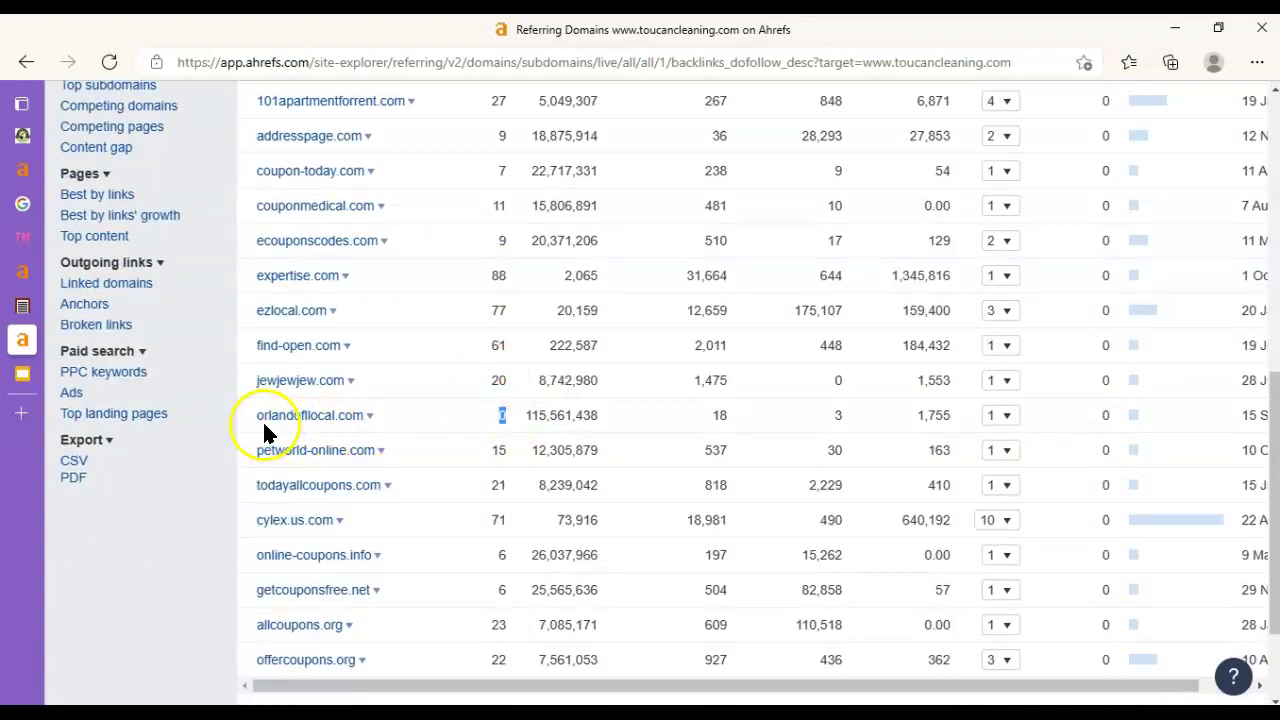
scroll(400, 416, down, 1)
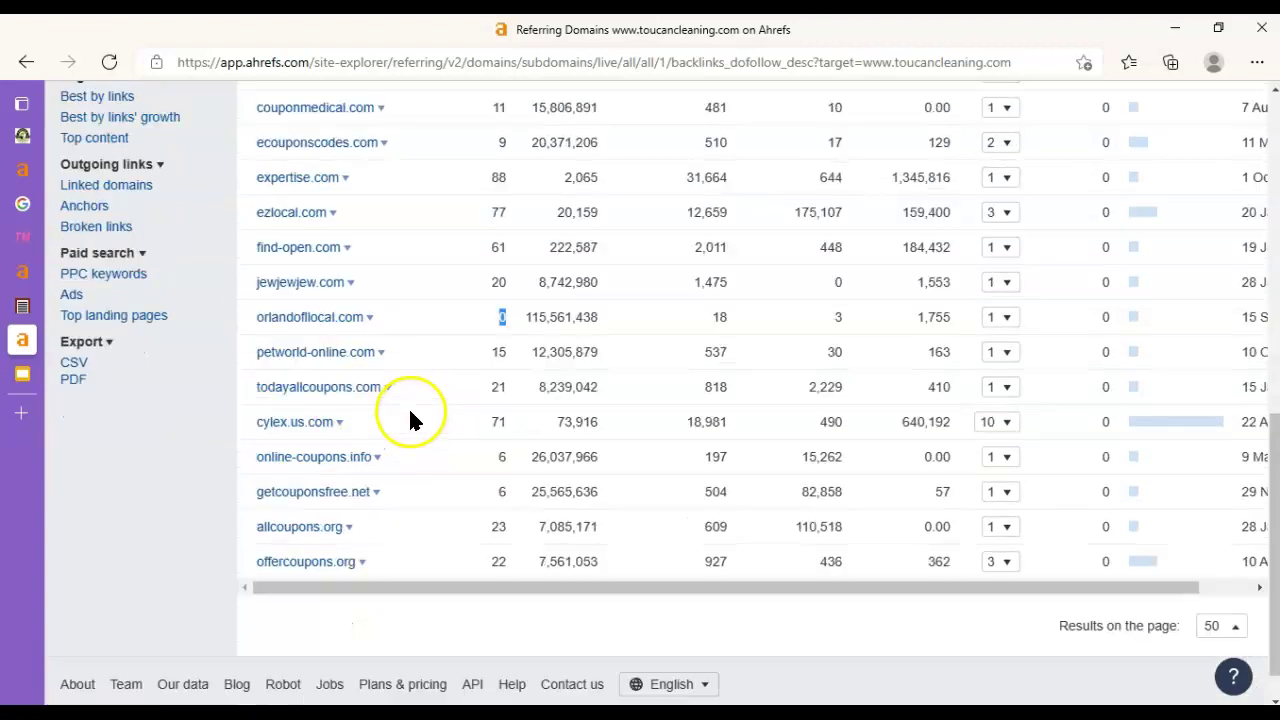
scroll(460, 480, down, 1)
scroll(480, 457, up, 1)
scroll(700, 485, up, 2)
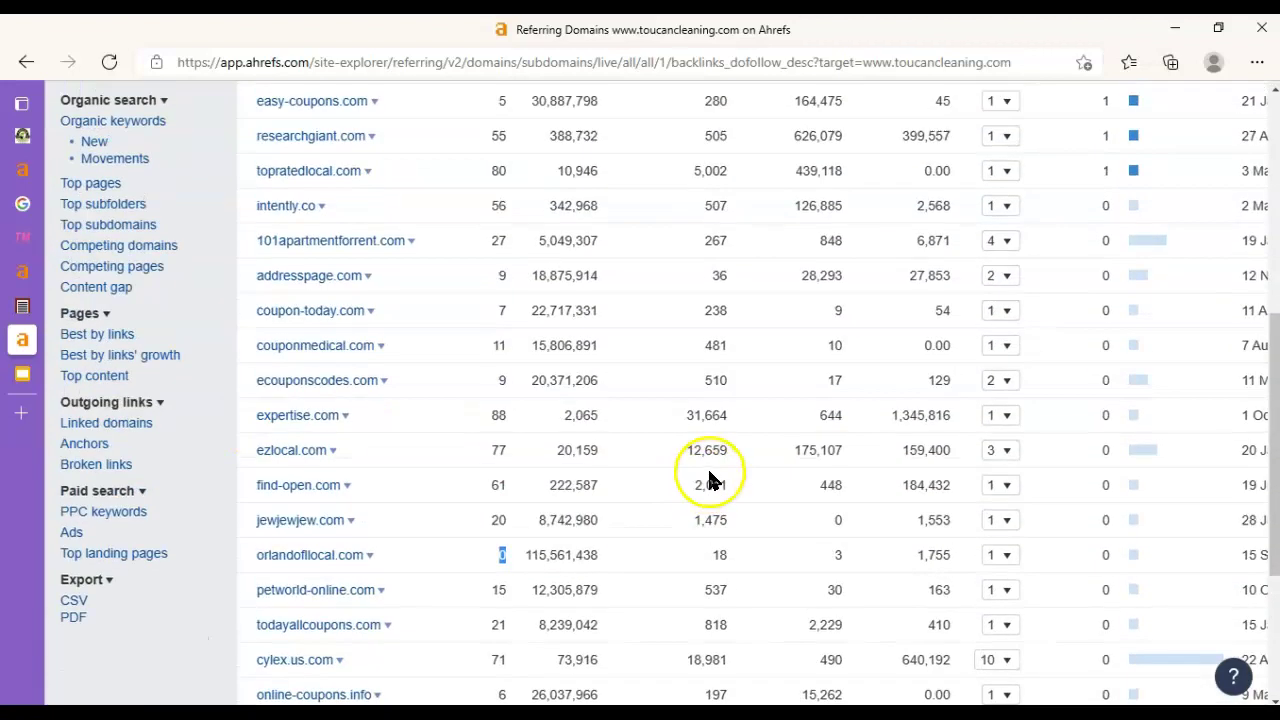
scroll(708, 480, up, 5)
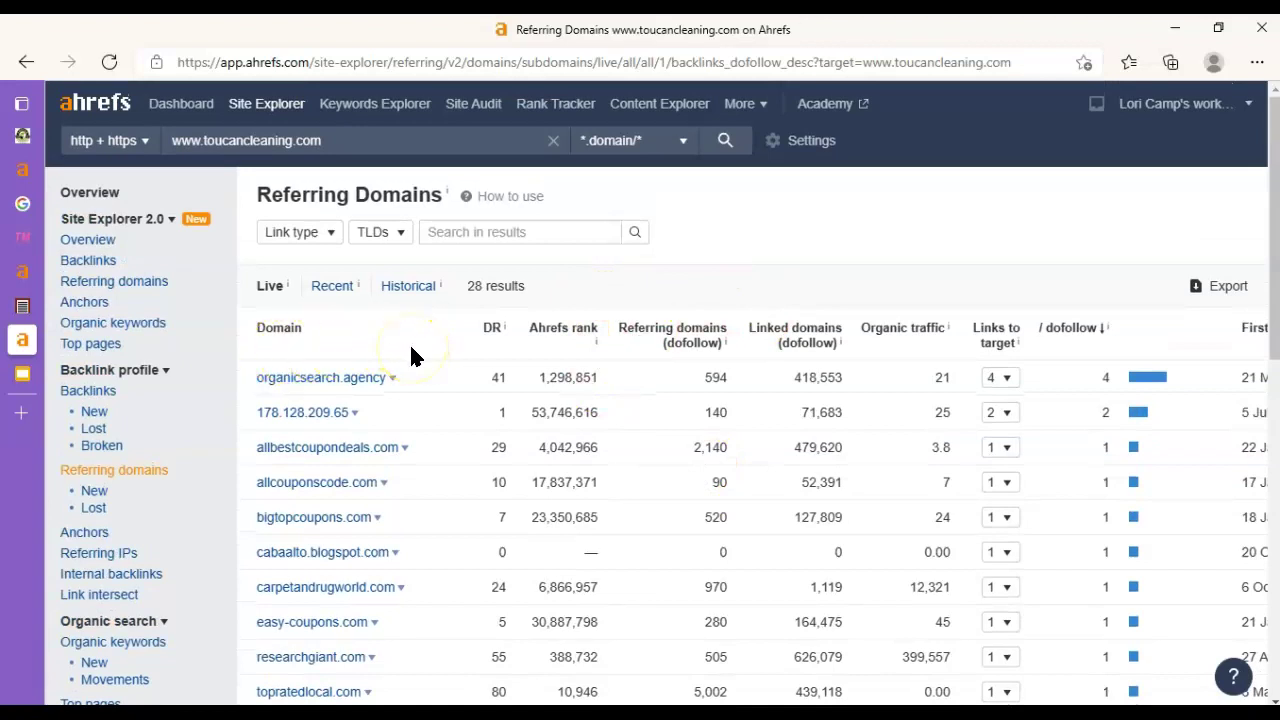
mouse_move(22, 340)
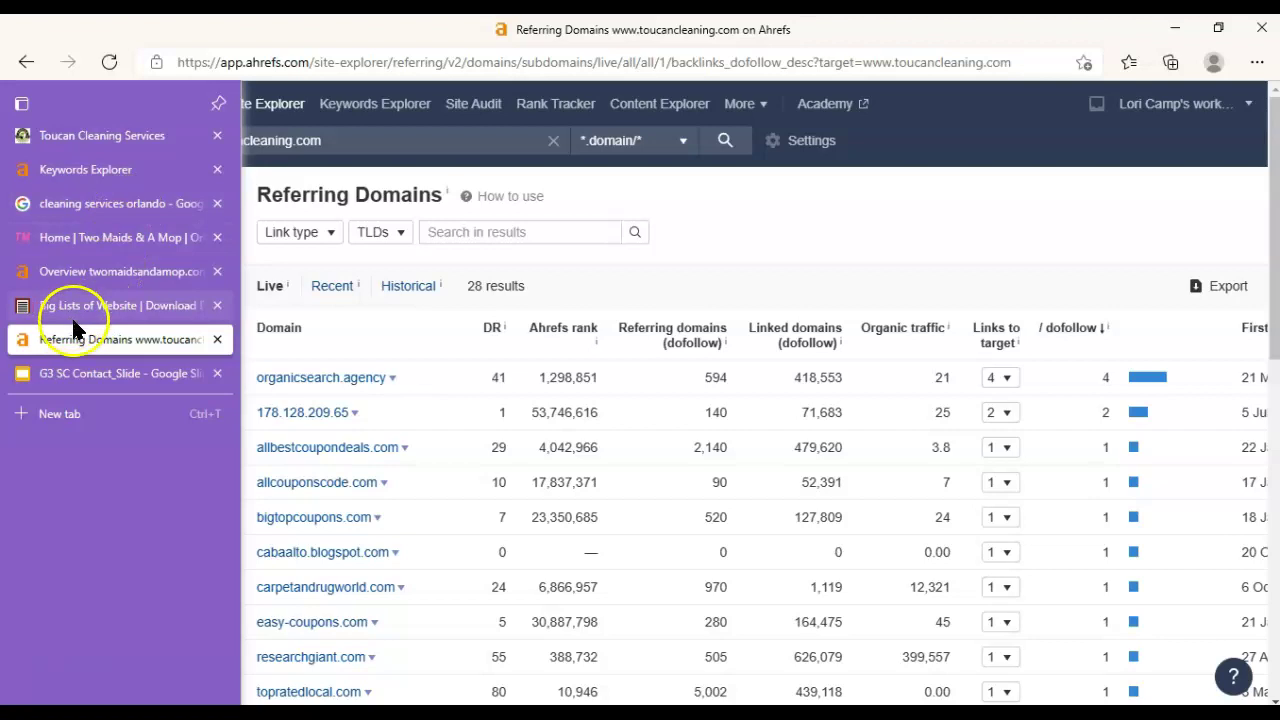
Switch to the G3 SC Contact_Slide presentation showing three steps to generate more clients.
click(108, 373)
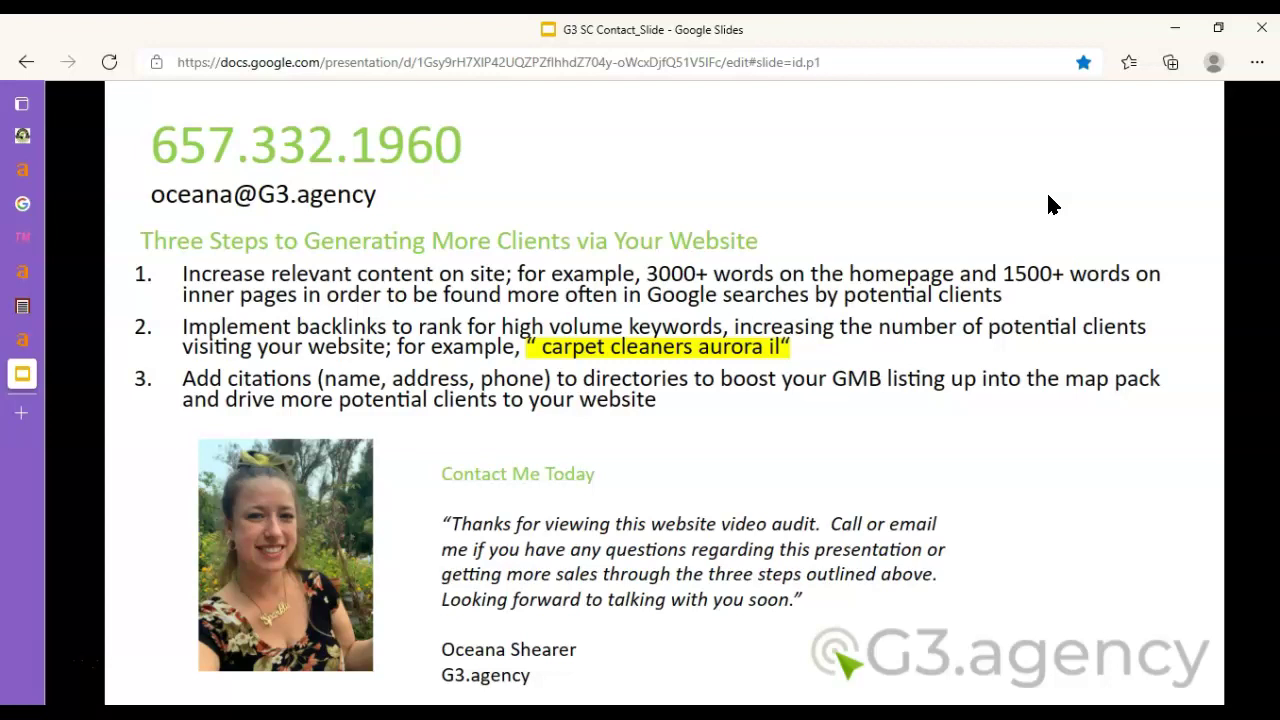
mouse_move(74, 630)
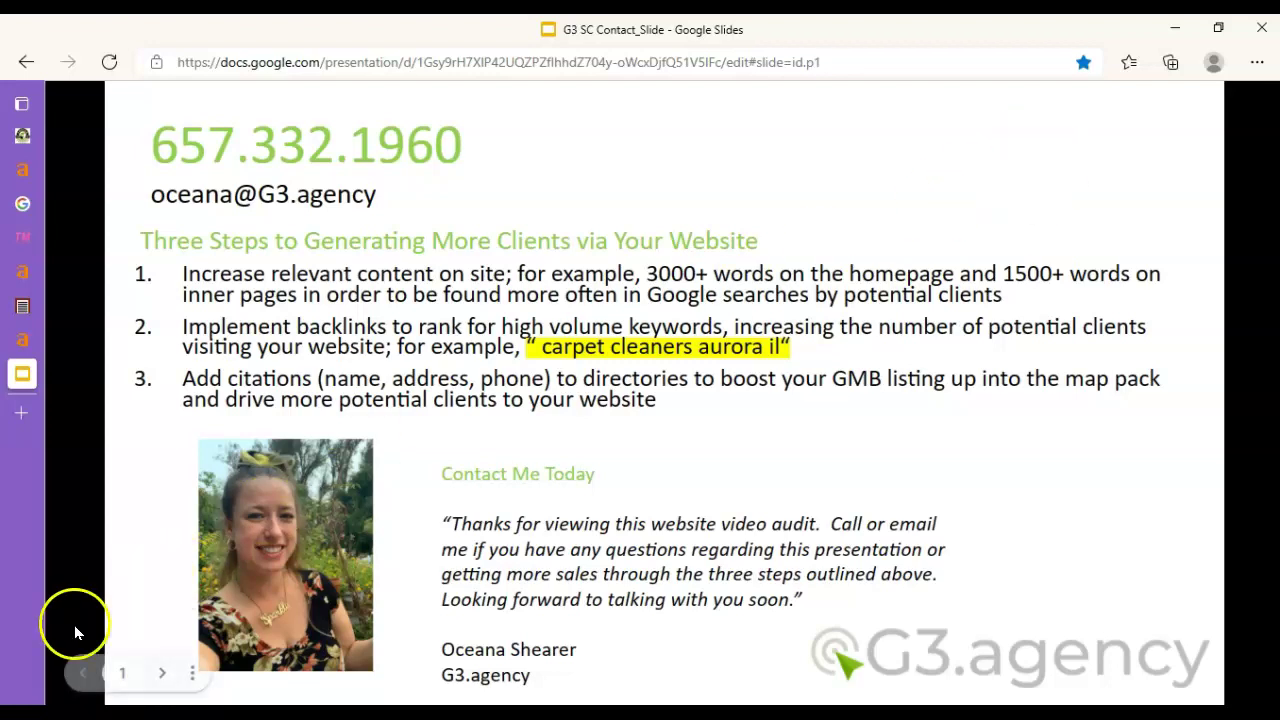